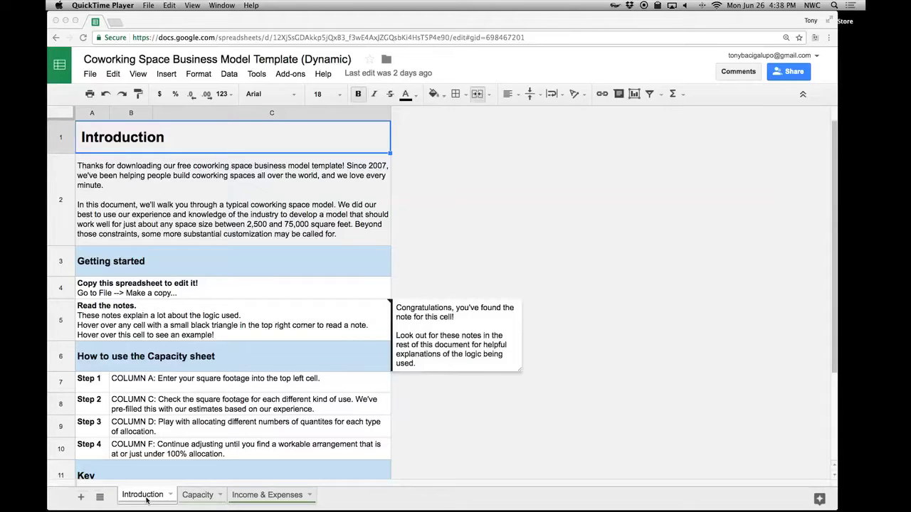
Step: Review the Introduction sheet's opening text and Getting started section, including the option for making a copy of the spreadsheet
{"action": "left_click", "coordinate": [146, 500]}
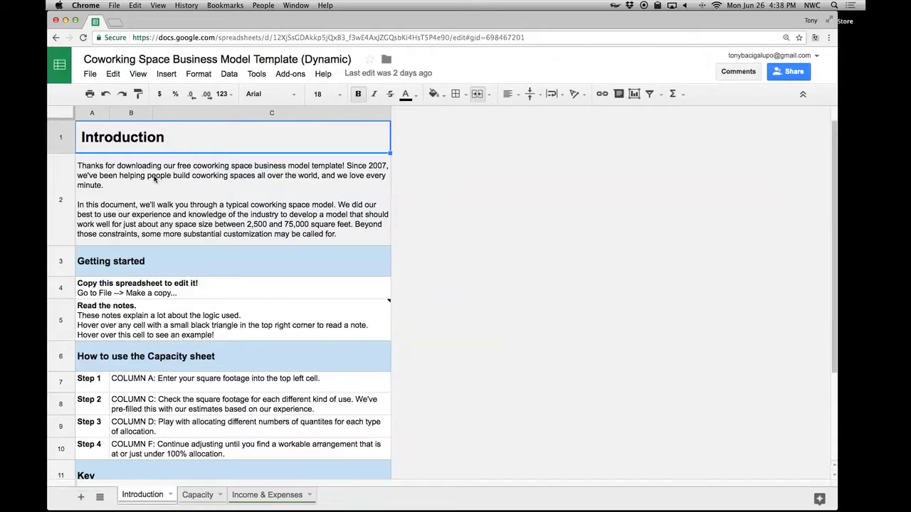
{"action": "left_click", "coordinate": [158, 204]}
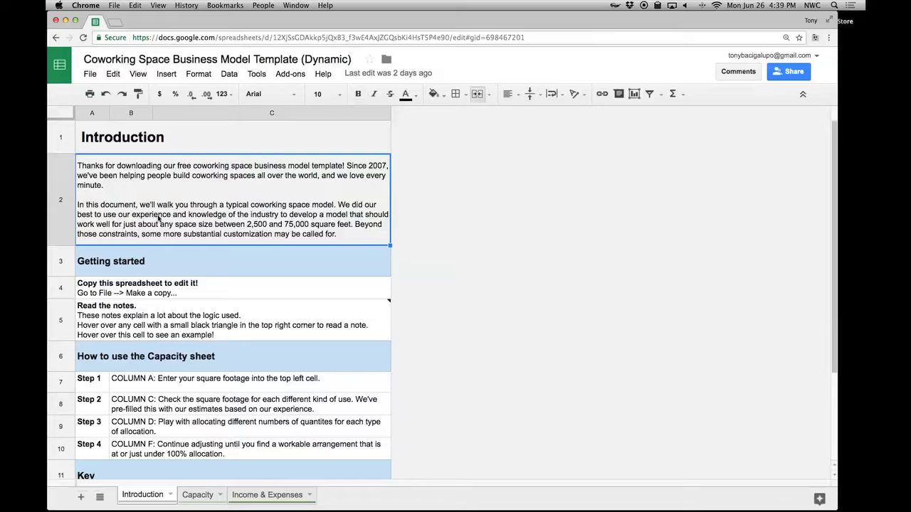
{"action": "left_click", "coordinate": [158, 261]}
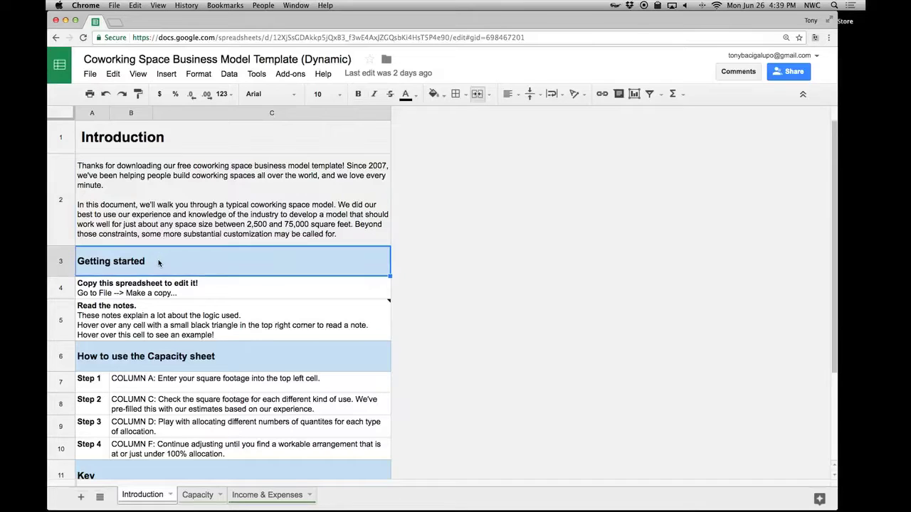
{"action": "left_click", "coordinate": [147, 292]}
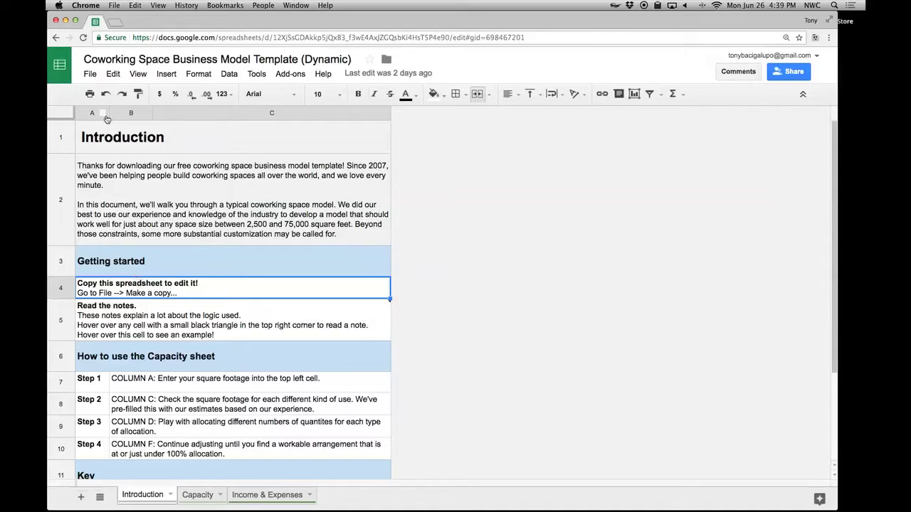
{"action": "left_click", "coordinate": [91, 75]}
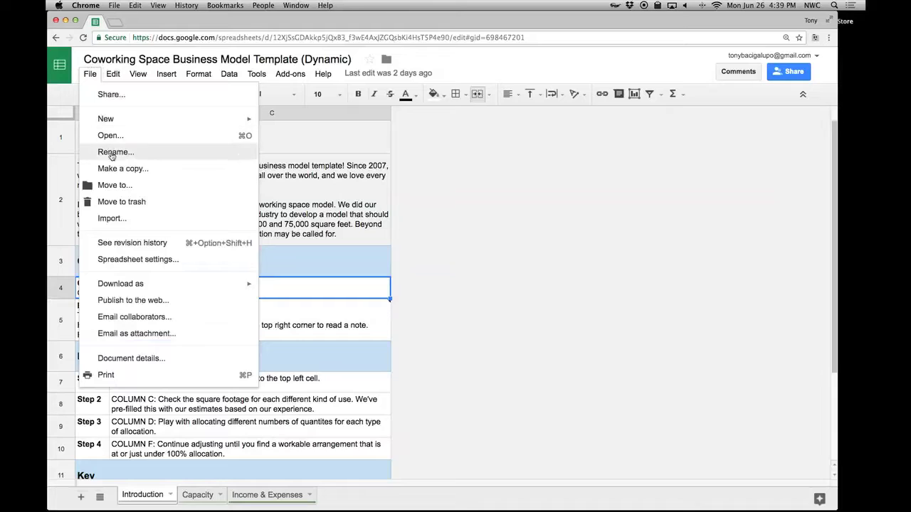
{"action": "left_click", "coordinate": [150, 169]}
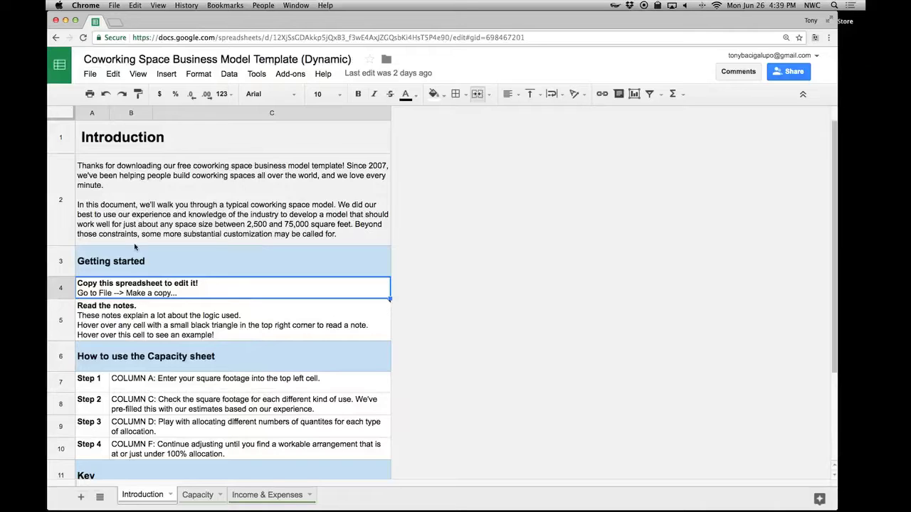
Step: Review the Introduction sheet's advice on reading notes, the Capacity sheet instructions and the key for black and colored numbers
{"action": "left_click", "coordinate": [133, 322]}
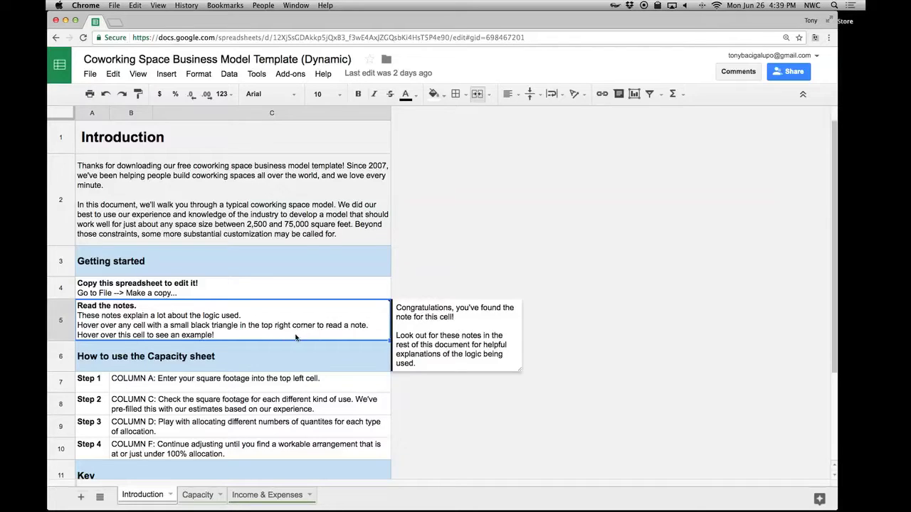
{"action": "scroll", "coordinate": [288, 343], "scroll_direction": "down", "scroll_amount": 3}
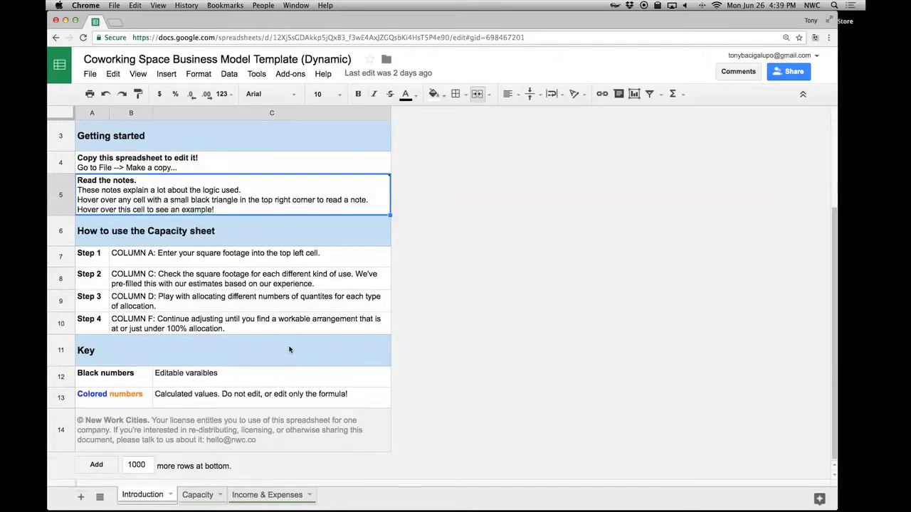
{"action": "left_click", "coordinate": [190, 240]}
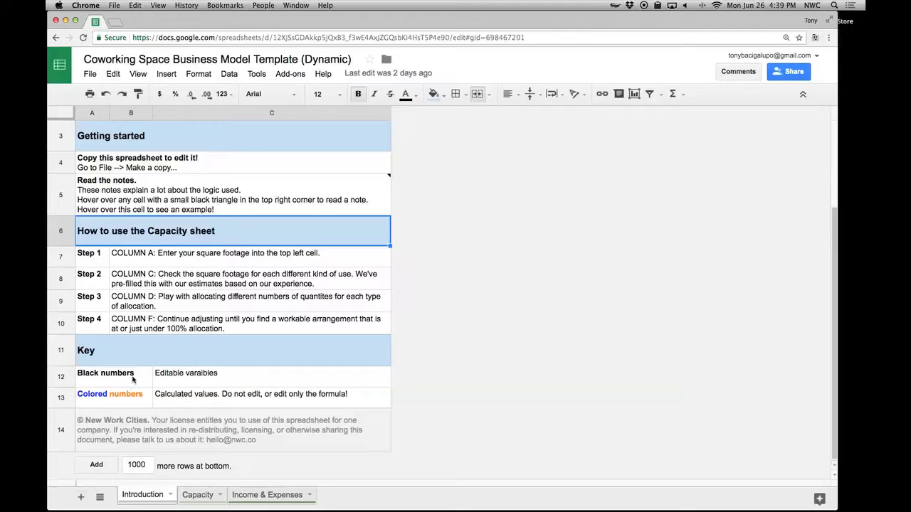
{"action": "left_click", "coordinate": [111, 375]}
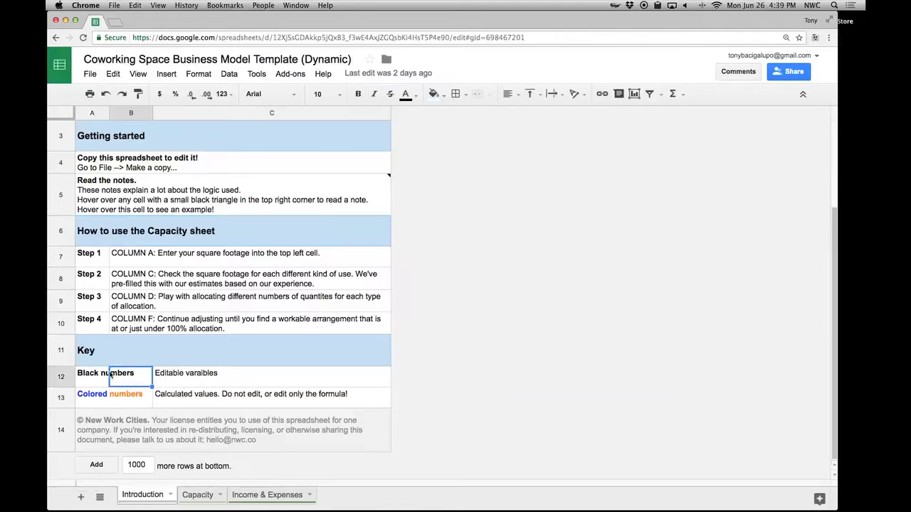
{"action": "left_click", "coordinate": [96, 376]}
{"action": "left_click", "coordinate": [95, 403]}
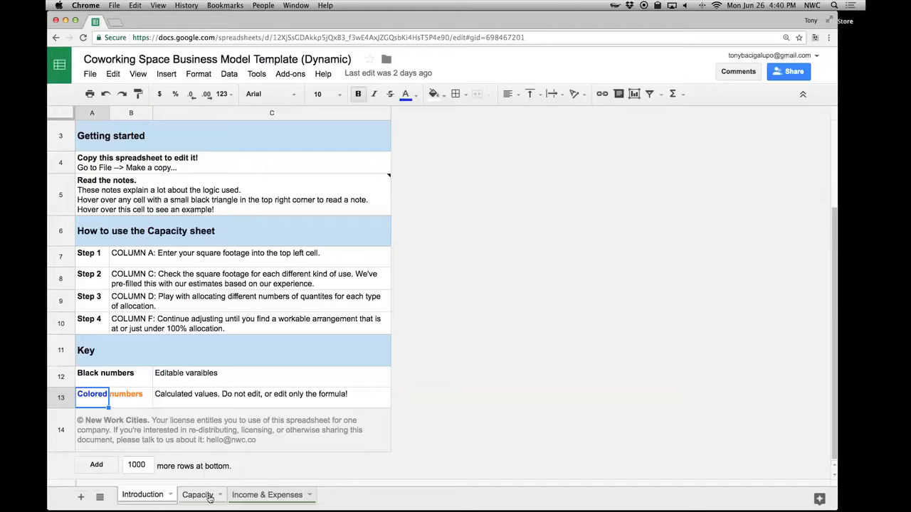
Step: On the Capacity sheet, set the total square footage to 15,000
{"action": "left_click", "coordinate": [209, 498]}
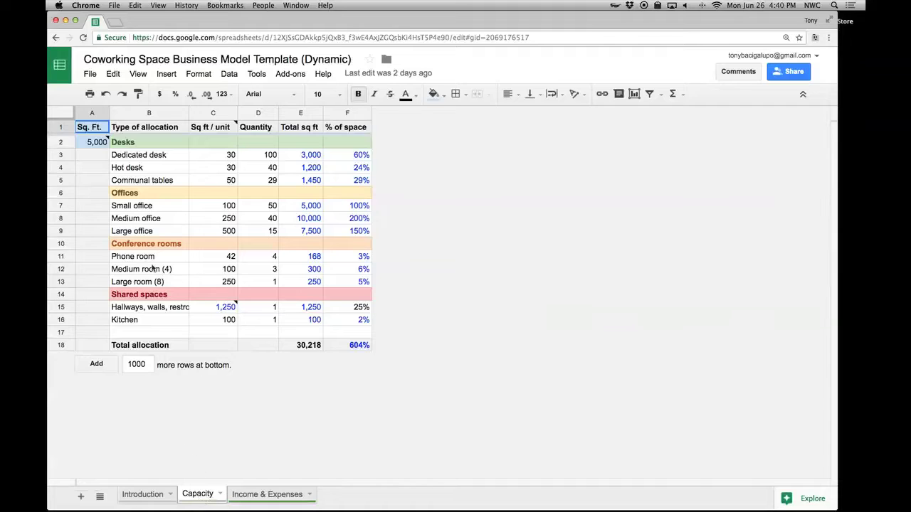
{"action": "left_click", "coordinate": [79, 145]}
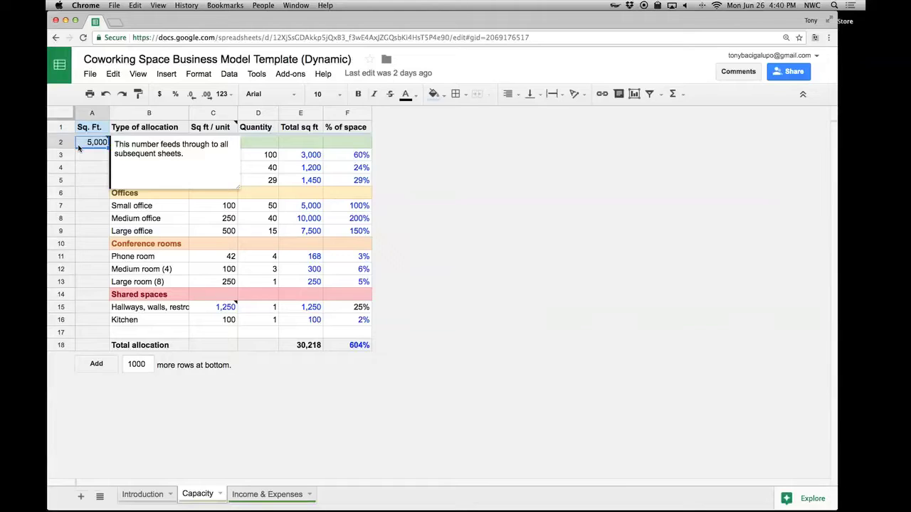
{"action": "type", "text": "15000"}
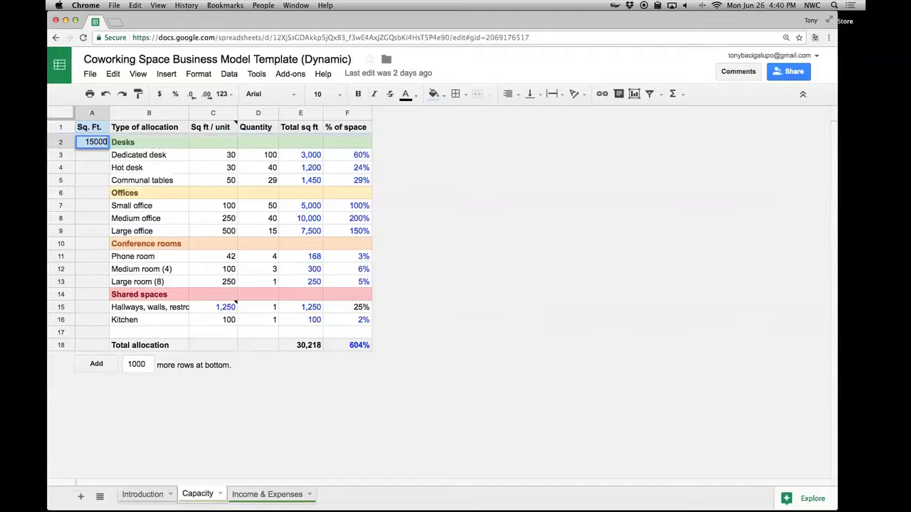
{"action": "key", "text": "Return"}
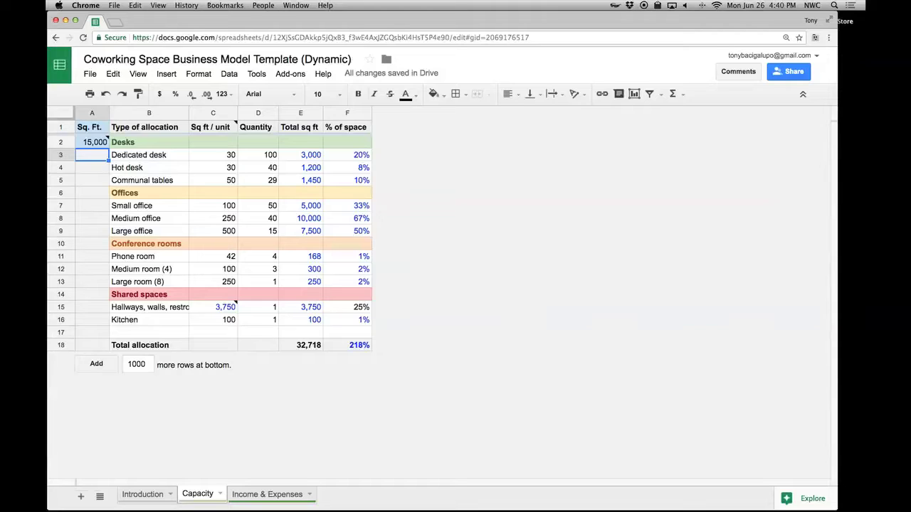
Step: Examine the square footage cell's note, the total percentage of space allocated and the square feet per dedicated desk
{"action": "left_click", "coordinate": [92, 142]}
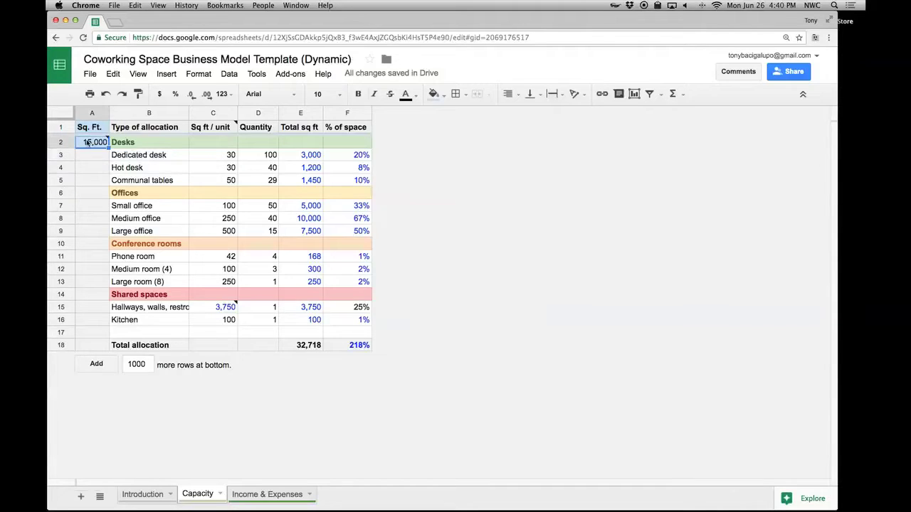
{"action": "mouse_move", "coordinate": [86, 143]}
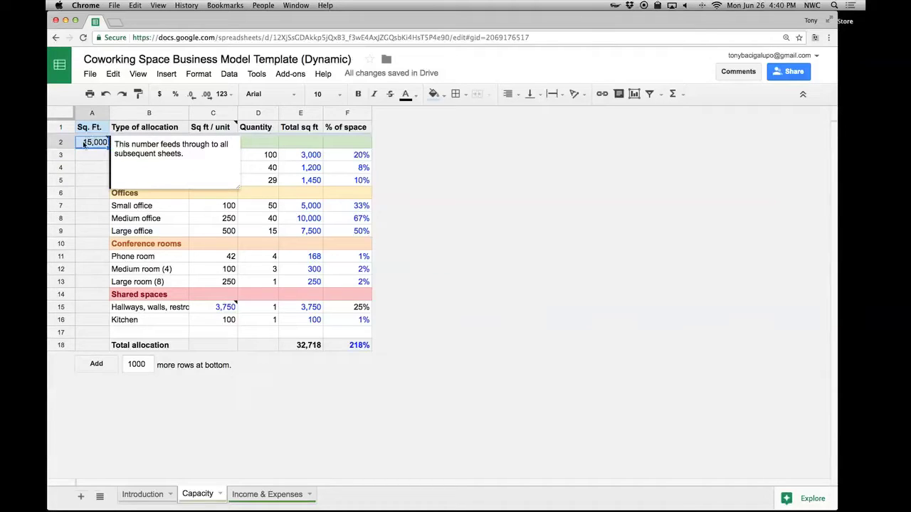
{"action": "left_click", "coordinate": [253, 205]}
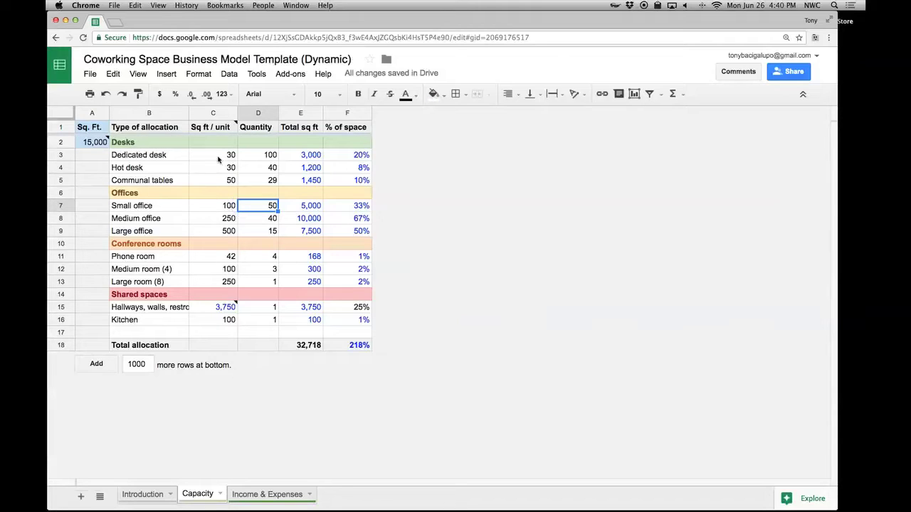
{"action": "left_click", "coordinate": [333, 350]}
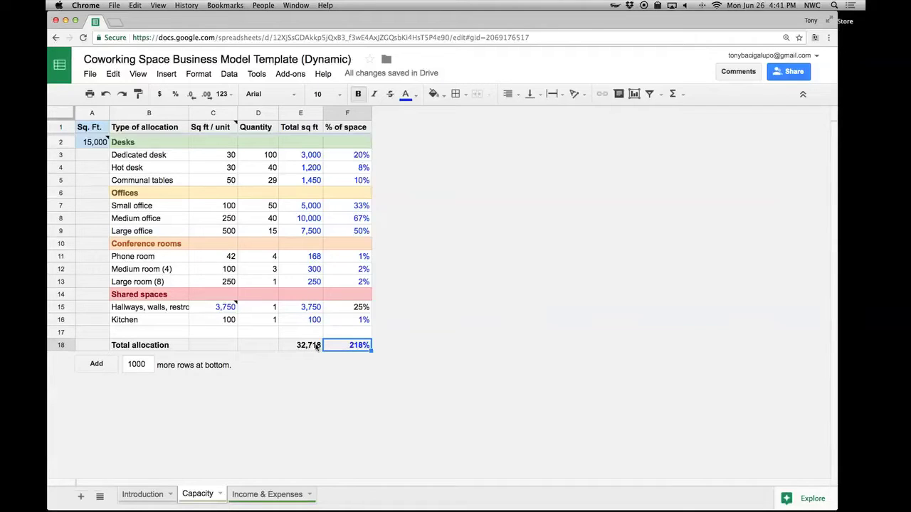
{"action": "left_click", "coordinate": [212, 156]}
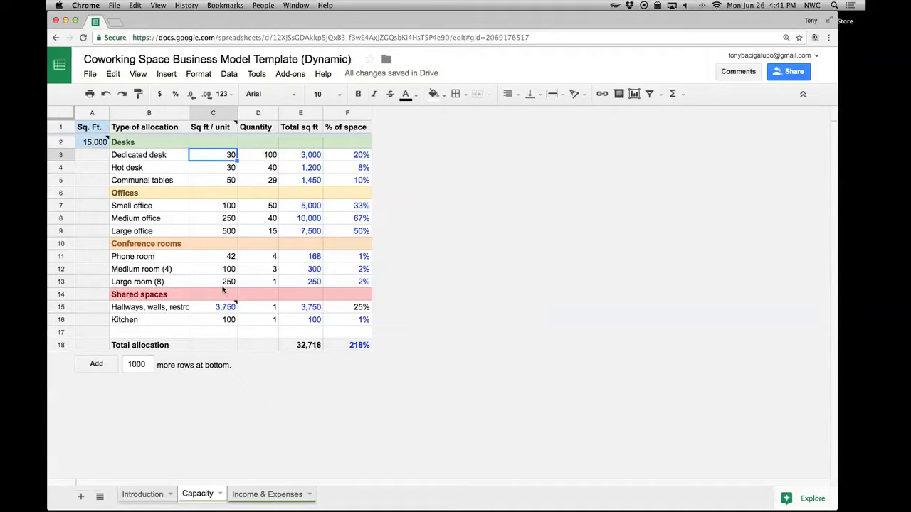
Step: Set the quantities to 50 dedicated desks, 10 hot desks and 10 communal tables
{"action": "left_click", "coordinate": [267, 158]}
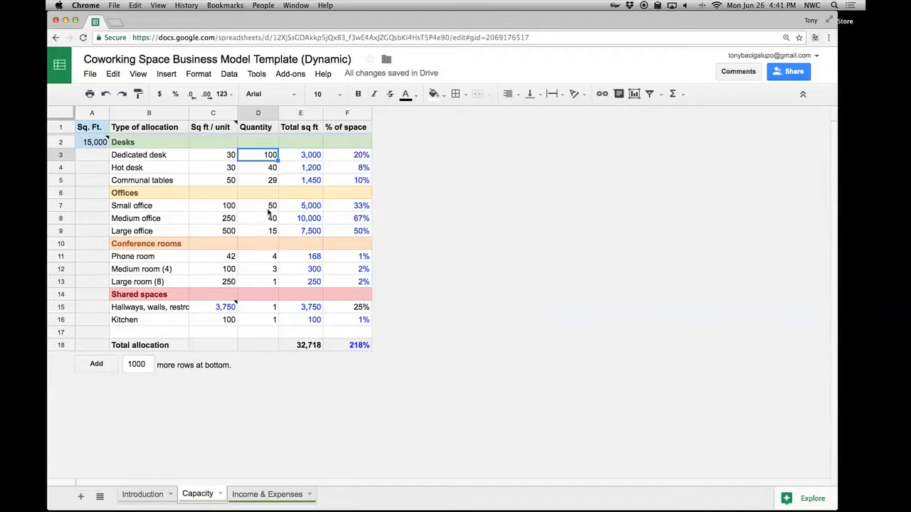
{"action": "type", "text": "50"}
{"action": "key", "text": "Return"}
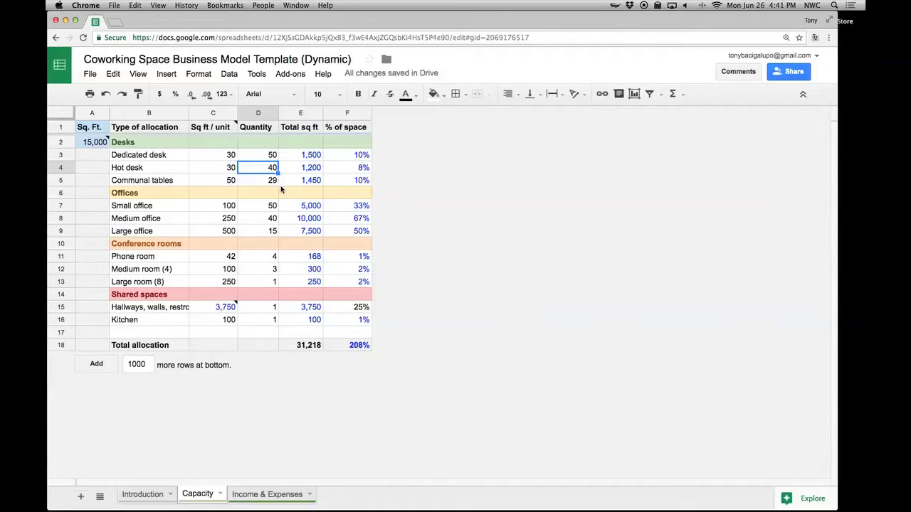
{"action": "type", "text": "10"}
{"action": "key", "text": "Return"}
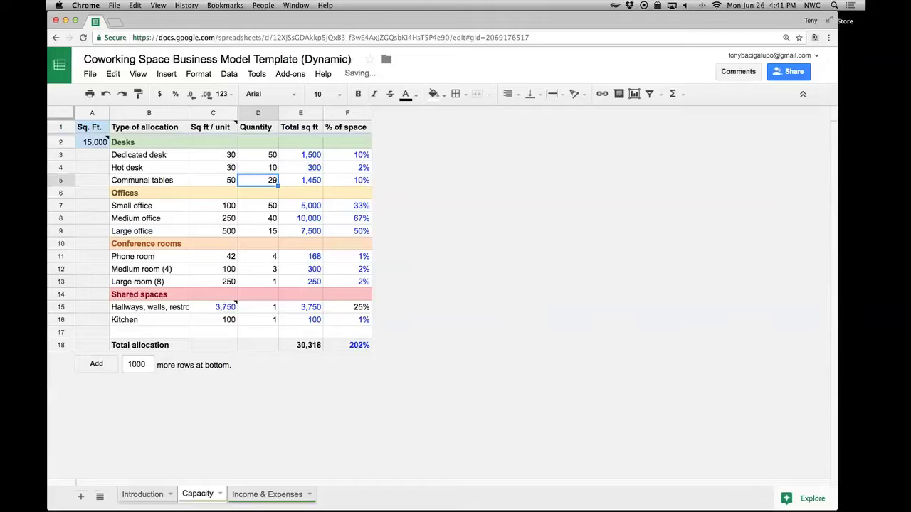
{"action": "type", "text": "10"}
{"action": "key", "text": "Return"}
Step: Set the office quantities to 15 small, 5 medium and 5 large offices
{"action": "key", "text": "Down"}
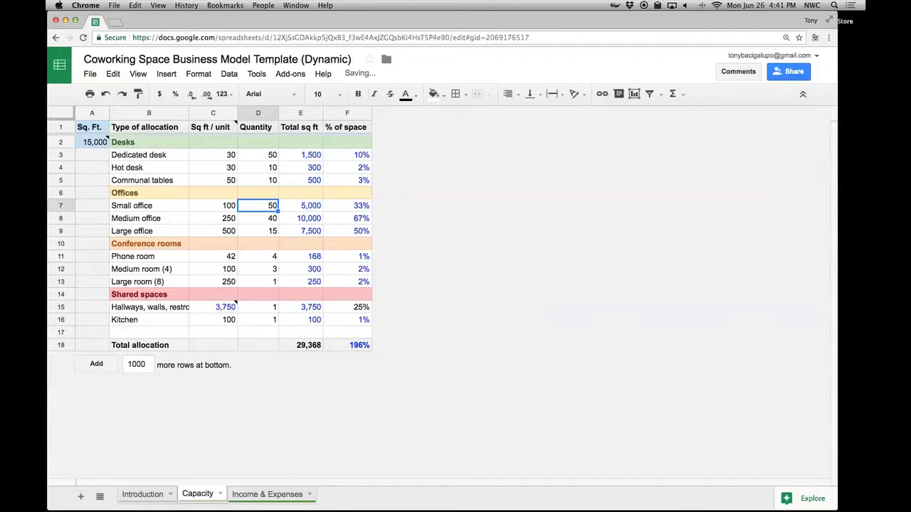
{"action": "type", "text": "15"}
{"action": "key", "text": "Return"}
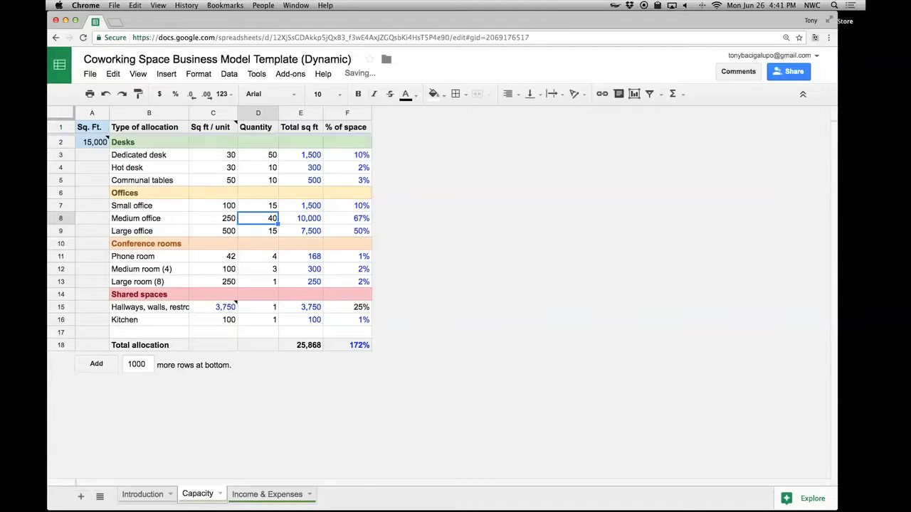
{"action": "type", "text": "5"}
{"action": "key", "text": "Return"}
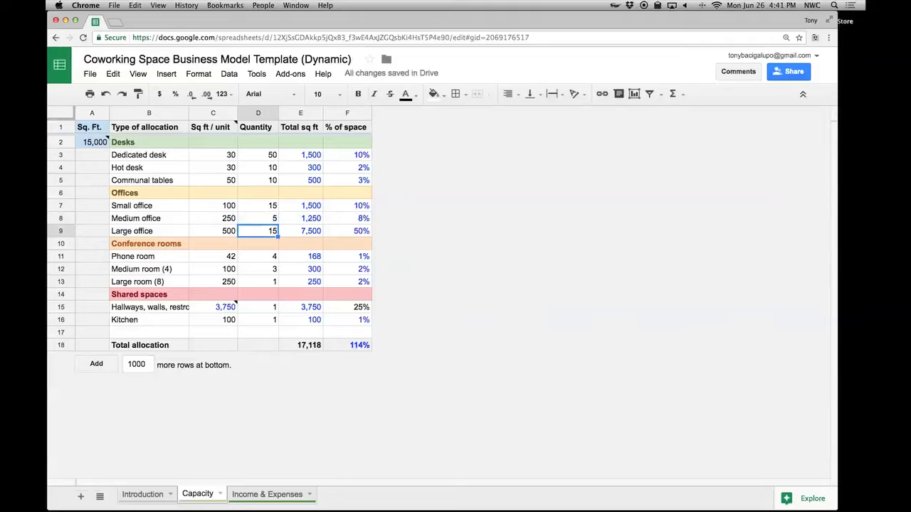
{"action": "type", "text": "5"}
{"action": "key", "text": "Return"}
{"action": "left_click", "coordinate": [258, 231]}
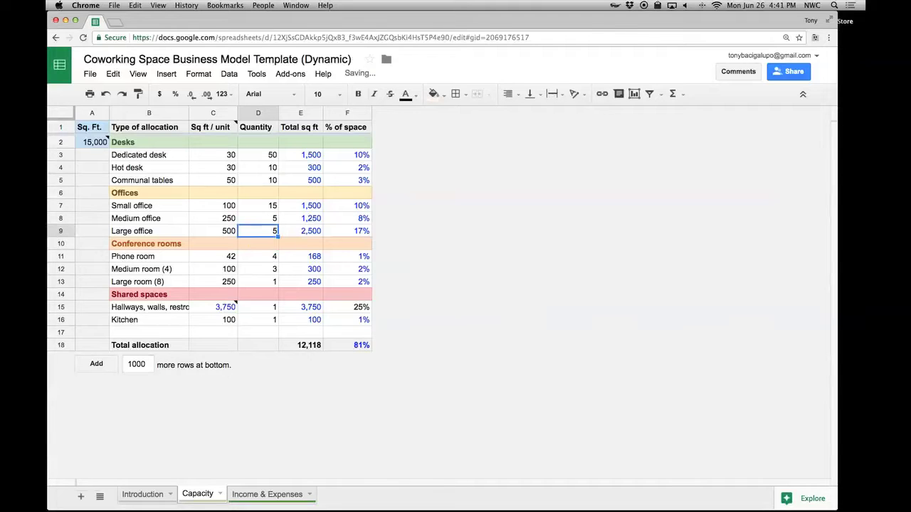
Step: Set the quantities to 20 hot desks, 75 dedicated desks and 20 communal tables
{"action": "left_click", "coordinate": [352, 348]}
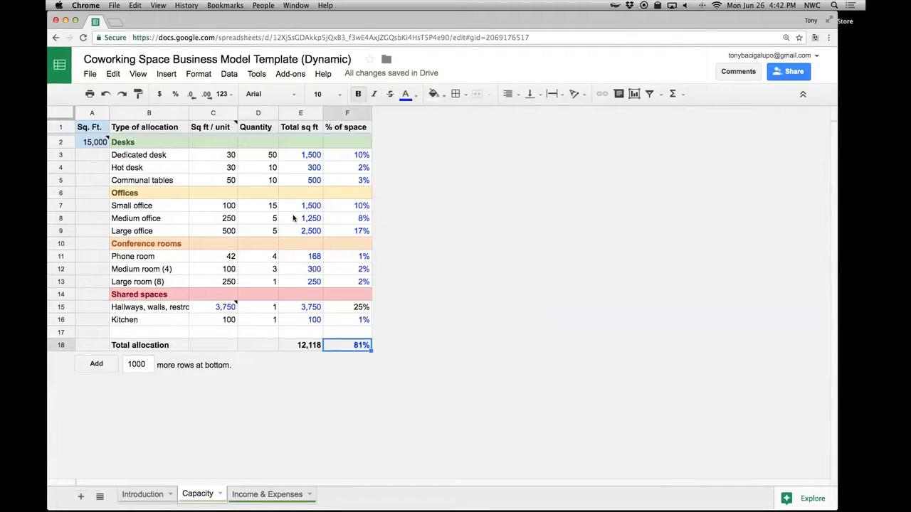
{"action": "left_click", "coordinate": [271, 168]}
{"action": "type", "text": "20"}
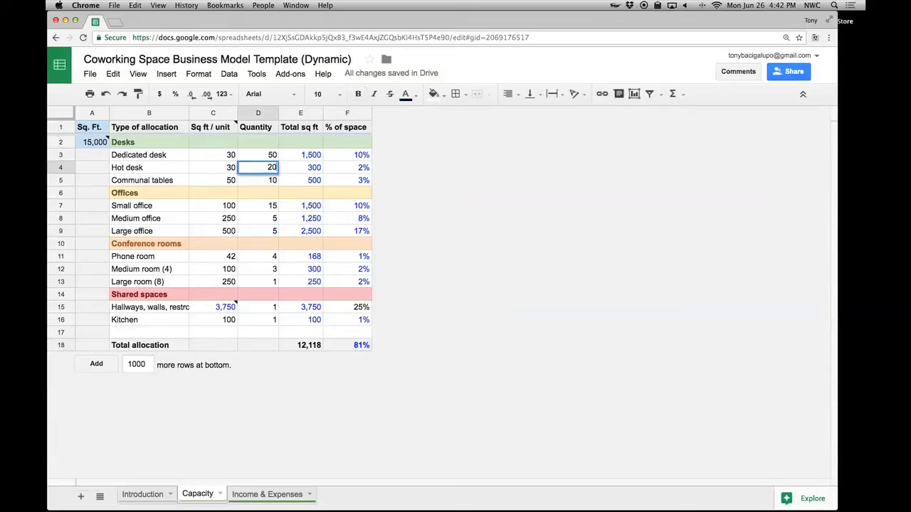
{"action": "key", "text": "Return"}
{"action": "left_click", "coordinate": [258, 167]}
{"action": "type", "text": "75"}
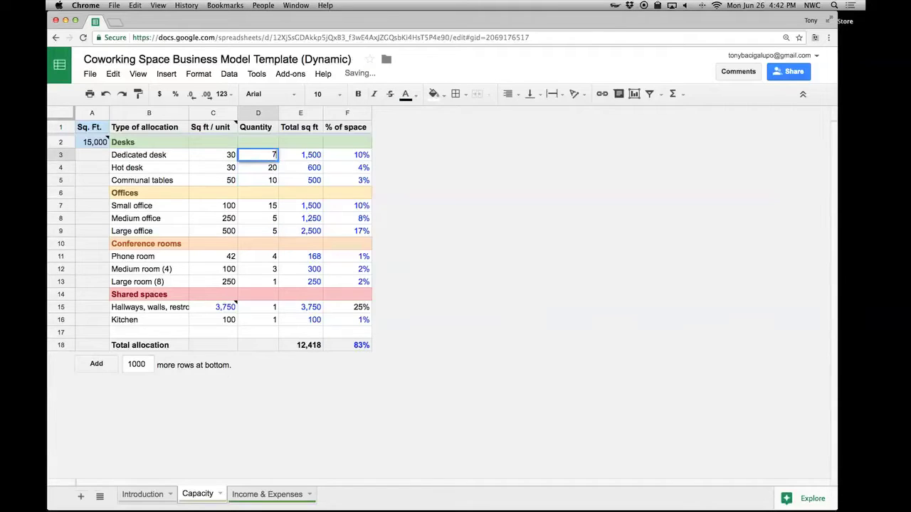
{"action": "key", "text": "Return"}
{"action": "key", "text": "Down"}
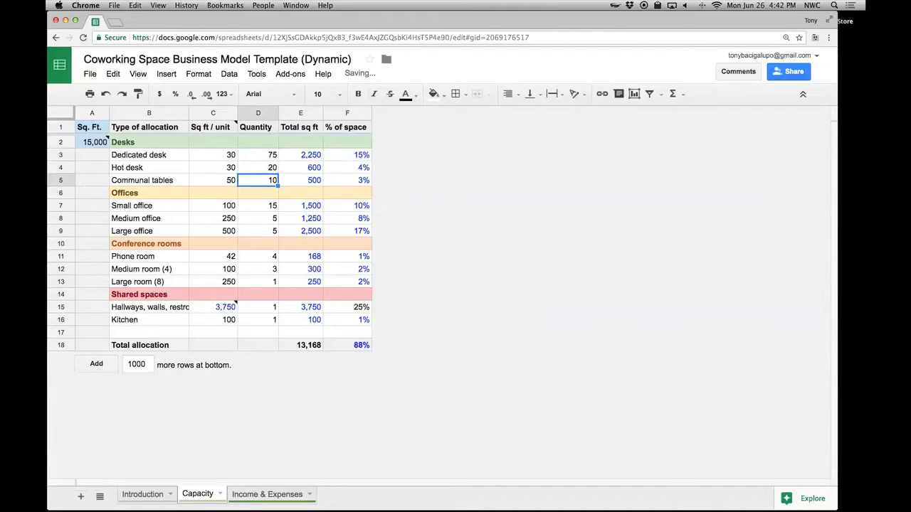
{"action": "type", "text": "20"}
{"action": "key", "text": "Return"}
Step: Set the medium office quantity to 10 and check the dedicated desk and hot desk quantities
{"action": "key", "text": "Down"}
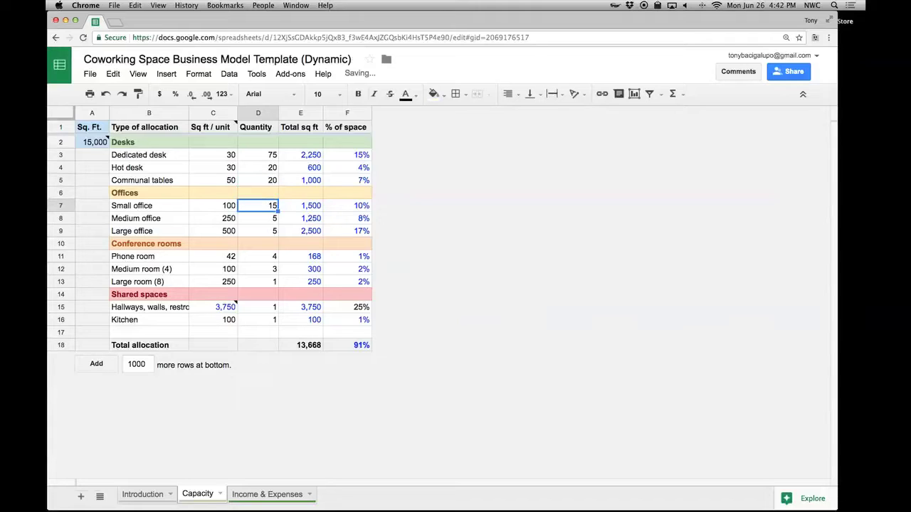
{"action": "key", "text": "Down"}
{"action": "type", "text": "10"}
{"action": "key", "text": "Return"}
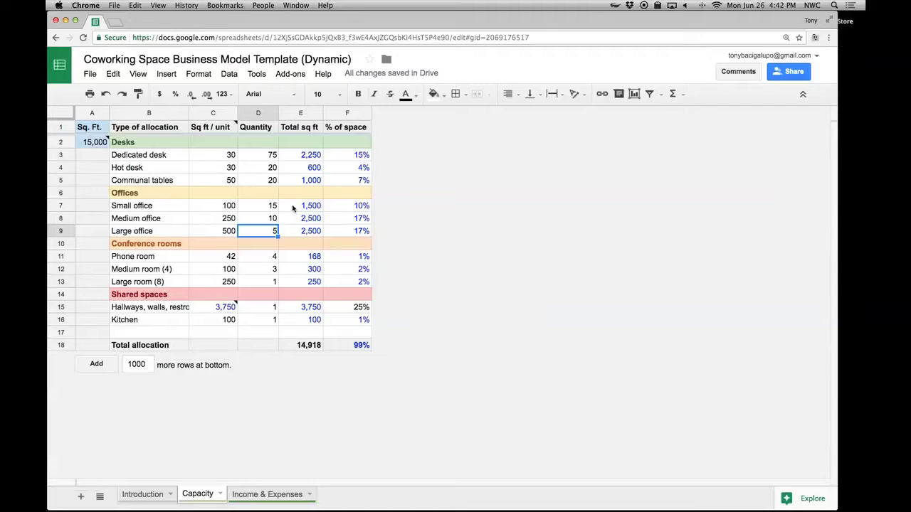
{"action": "left_click", "coordinate": [258, 155]}
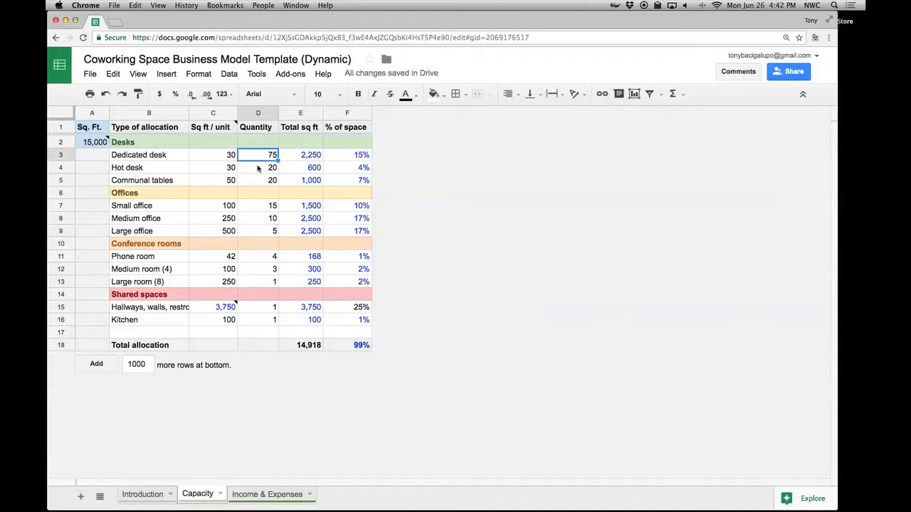
{"action": "left_click", "coordinate": [258, 172]}
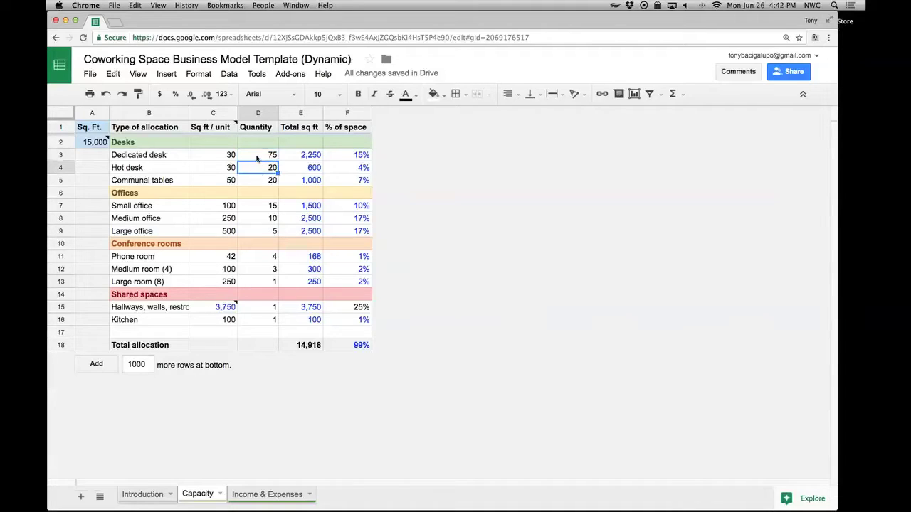
Step: Set the quantities to 50 dedicated desks and 40 hot desks, and check the three desk quantities
{"action": "left_click", "coordinate": [256, 157]}
{"action": "type", "text": "50"}
{"action": "key", "text": "Return"}
{"action": "type", "text": "40"}
{"action": "key", "text": "Return"}
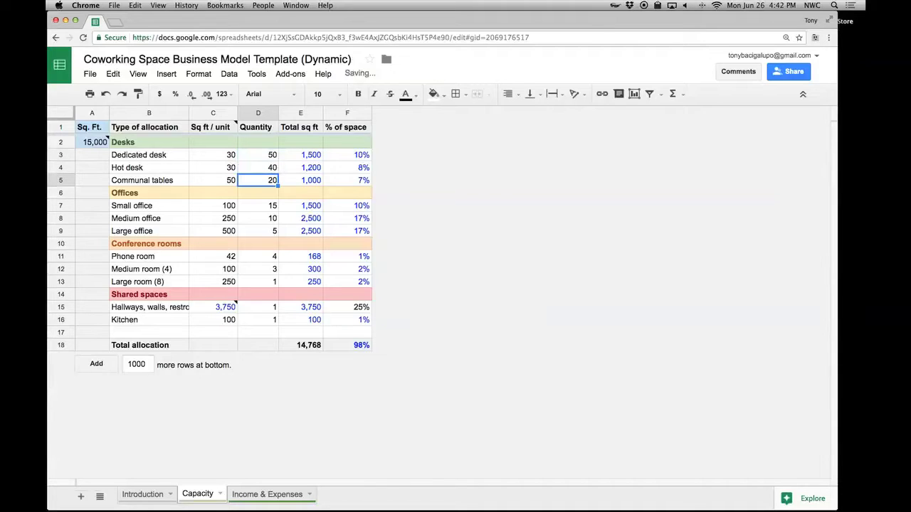
{"action": "left_click", "coordinate": [271, 155]}
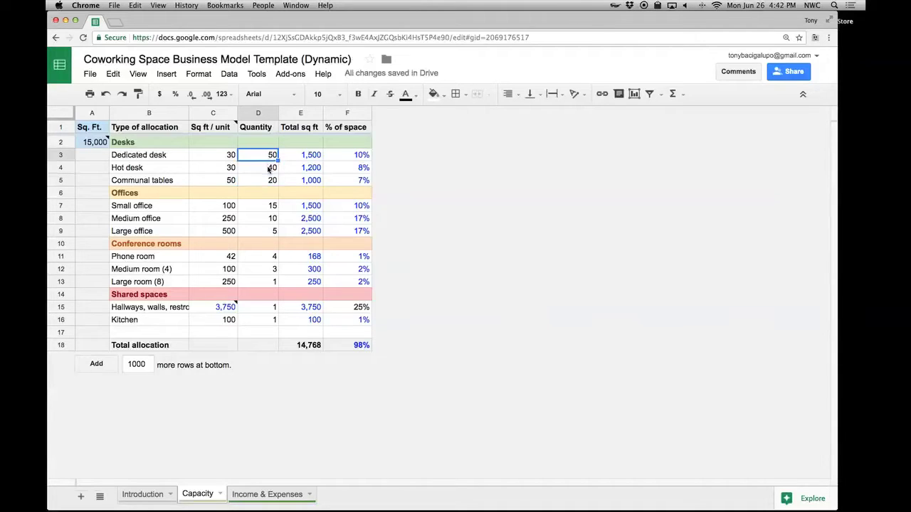
{"action": "left_click", "coordinate": [271, 169]}
{"action": "left_click", "coordinate": [270, 182]}
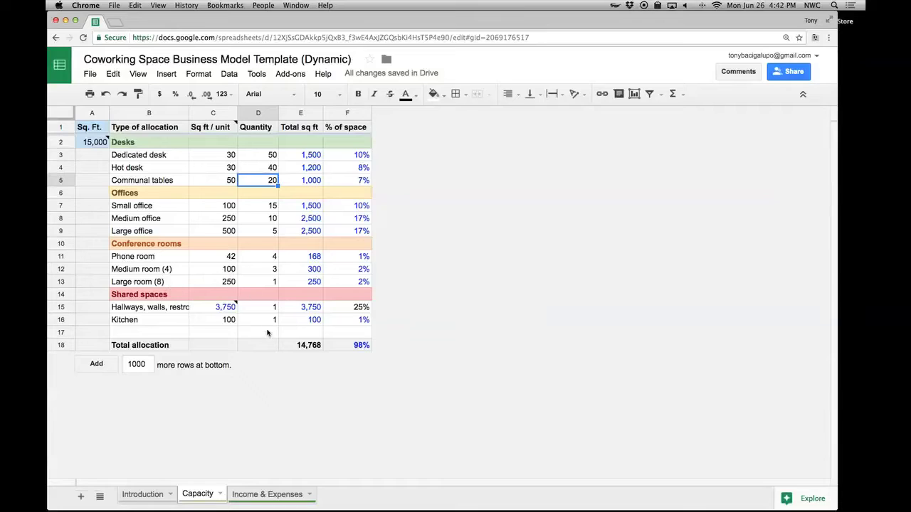
Step: Read the note on the hallways and walls allocation and check its percentage of space
{"action": "left_click", "coordinate": [161, 311]}
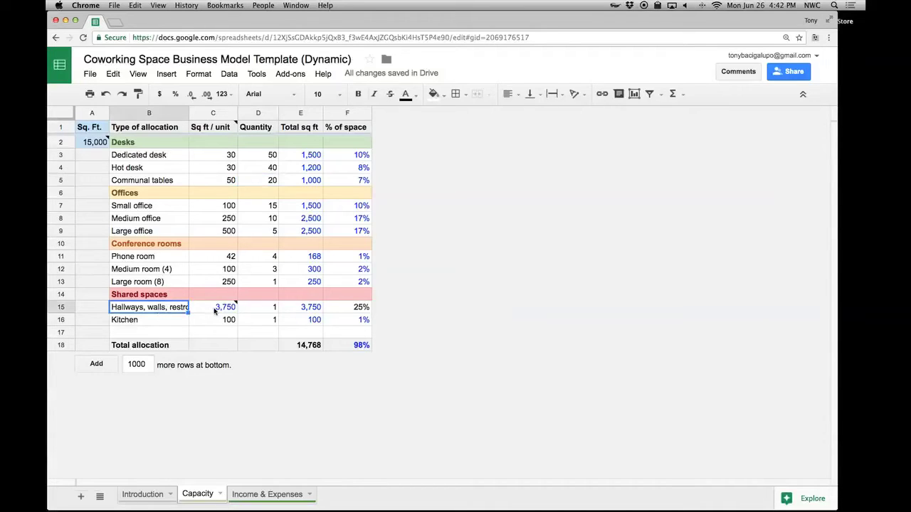
{"action": "mouse_move", "coordinate": [220, 310]}
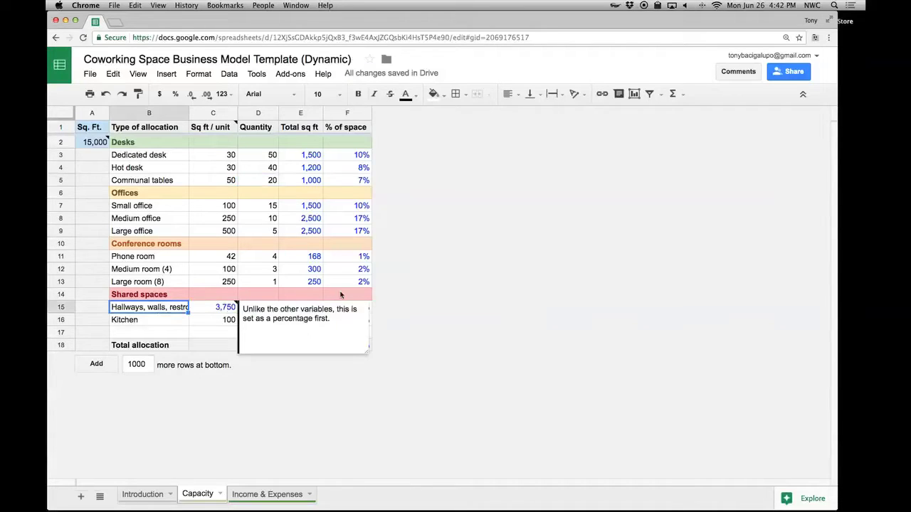
{"action": "left_click", "coordinate": [359, 307]}
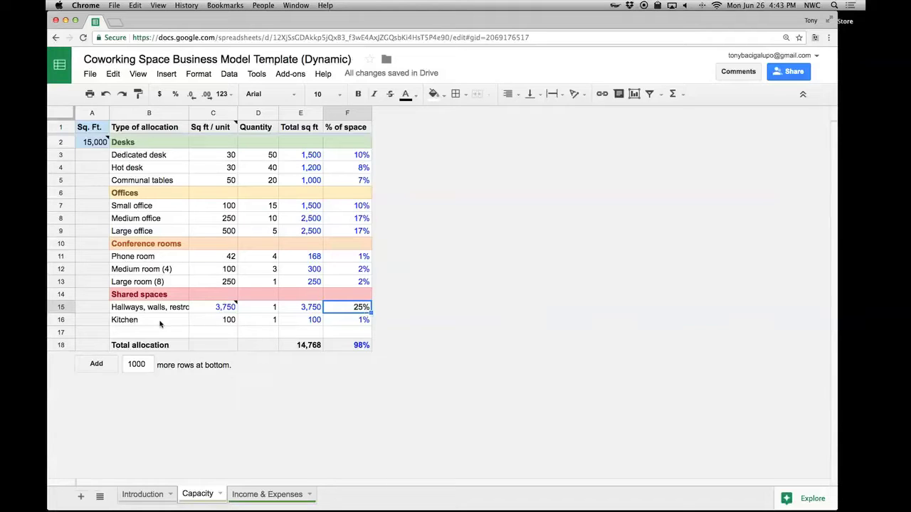
Step: Try a kitchen quantity of 2 and undo the change
{"action": "left_click", "coordinate": [257, 323]}
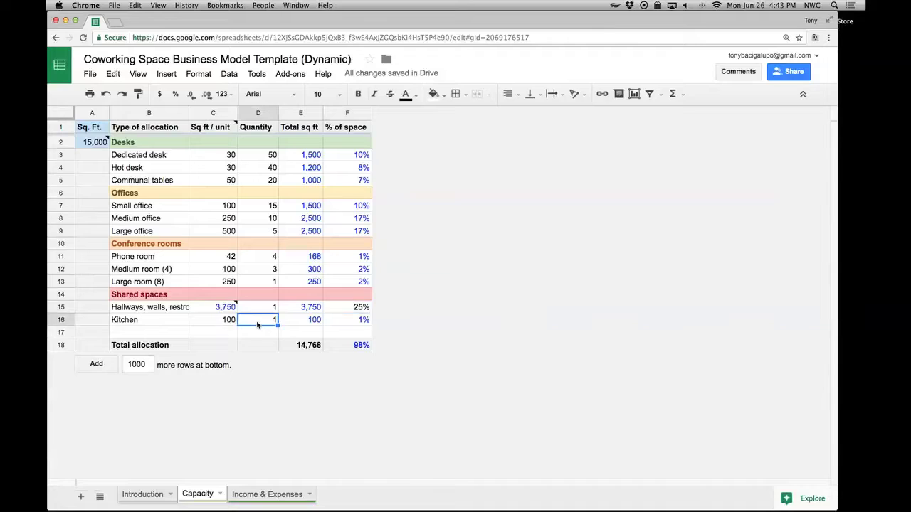
{"action": "type", "text": "2"}
{"action": "key", "text": "Return"}
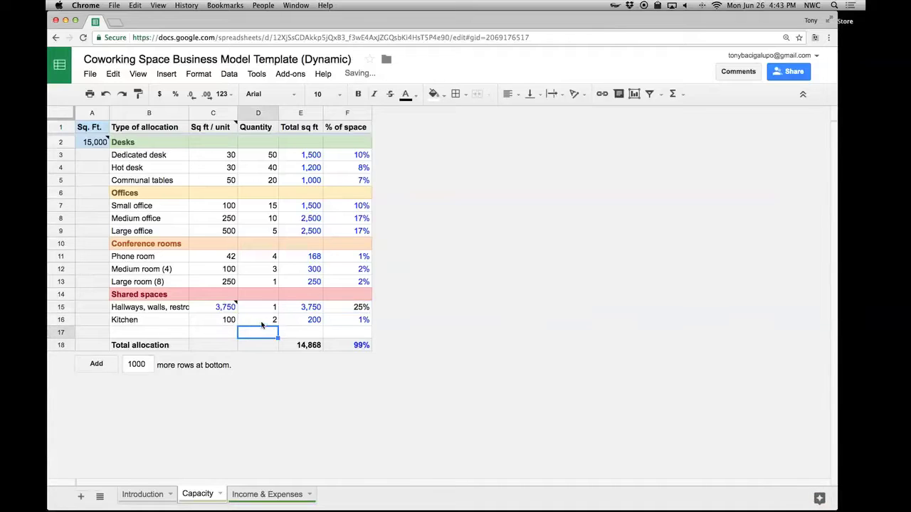
{"action": "left_click", "coordinate": [261, 324]}
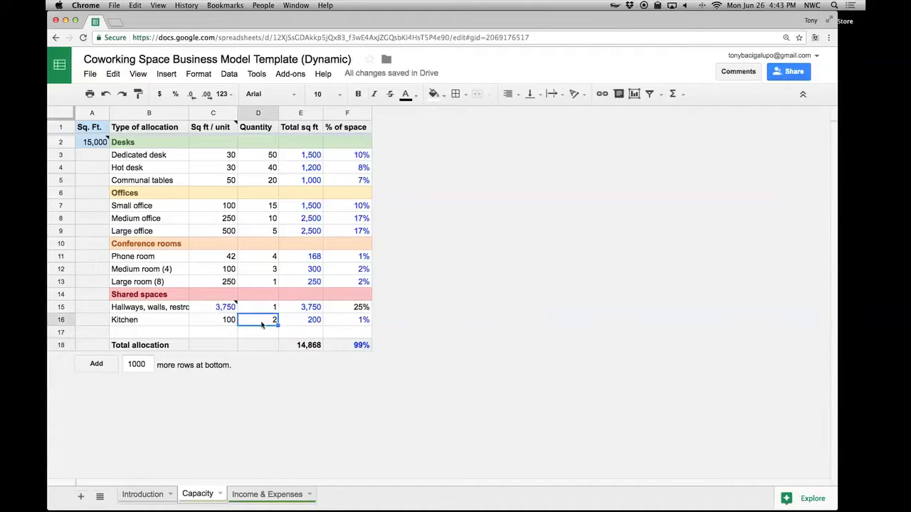
{"action": "key", "text": "super+z"}
{"action": "key", "text": "Down"}
{"action": "key", "text": "Up"}
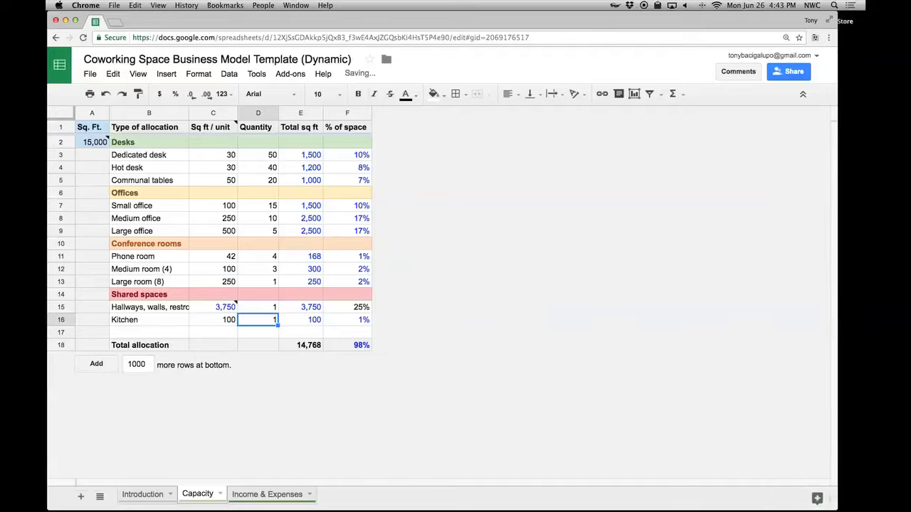
{"action": "key", "text": "Right"}
{"action": "key", "text": "Left"}
Step: Review the total allocated square footage, the Offices block and the desk allocations down to the communal tables quantity
{"action": "key", "text": "Down"}
{"action": "key", "text": "Down"}
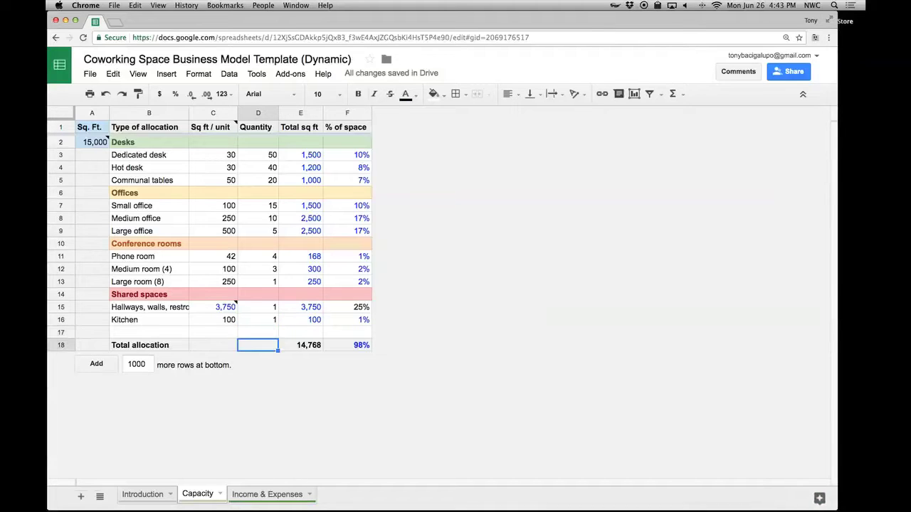
{"action": "key", "text": "Right"}
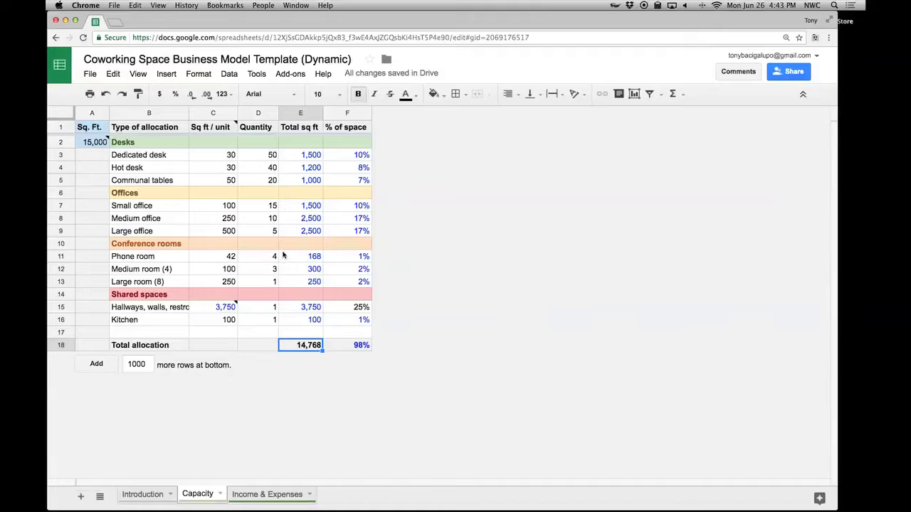
{"action": "left_click", "coordinate": [124, 195]}
{"action": "left_click_drag", "start_coordinate": [133, 202], "coordinate": [341, 230]}
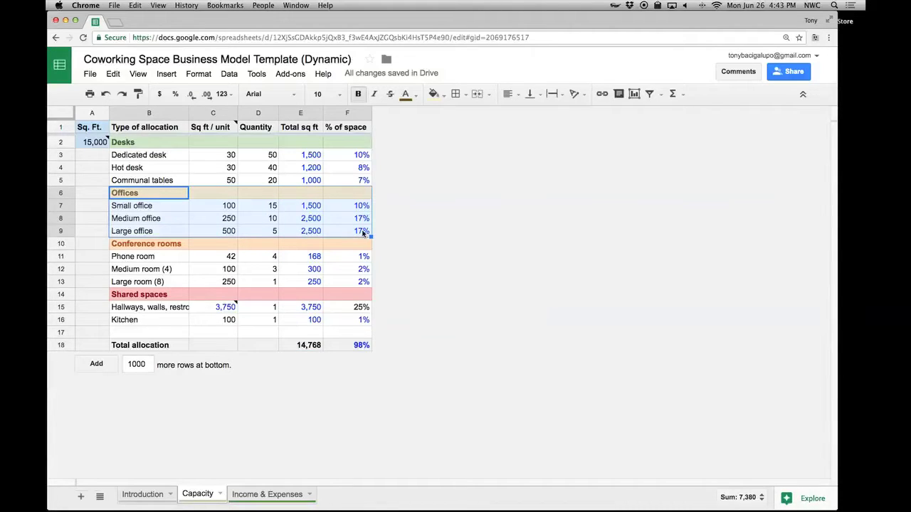
{"action": "left_click", "coordinate": [147, 160]}
{"action": "left_click_drag", "start_coordinate": [148, 160], "coordinate": [270, 180]}
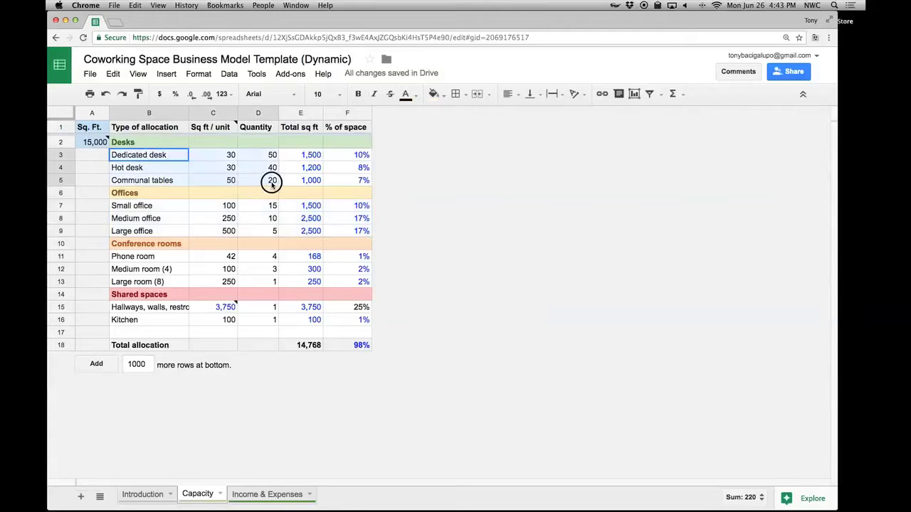
{"action": "left_click", "coordinate": [270, 180]}
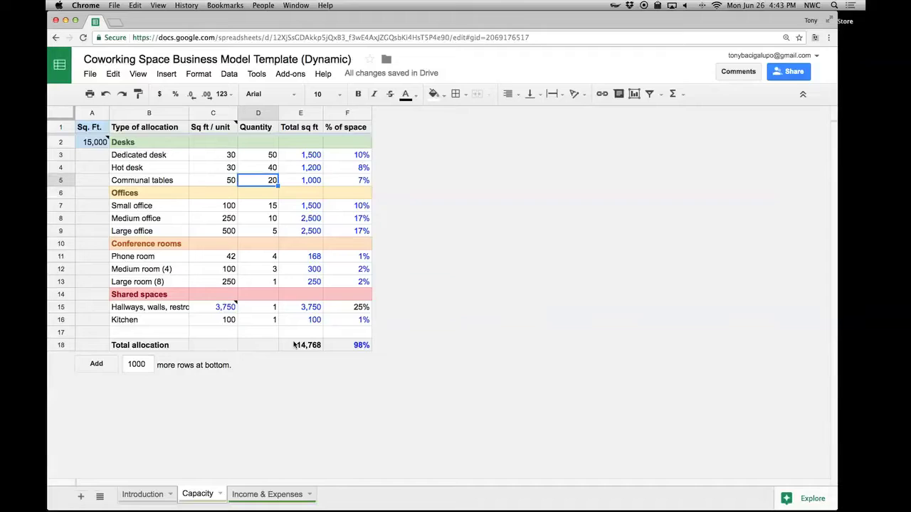
Step: Open the Income & Expenses sheet and inspect the Square feet formula in the Variables section without changing it
{"action": "left_click", "coordinate": [267, 496]}
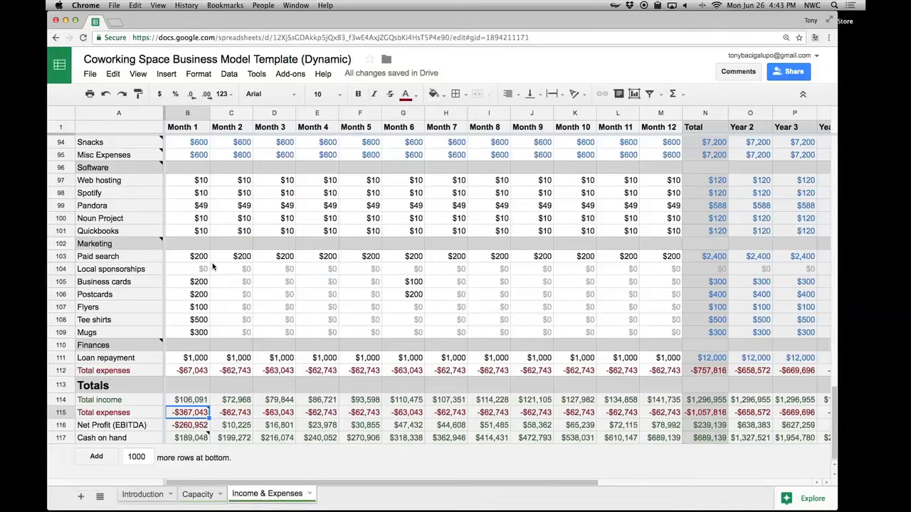
{"action": "scroll", "coordinate": [213, 267], "scroll_direction": "up", "scroll_amount": 20}
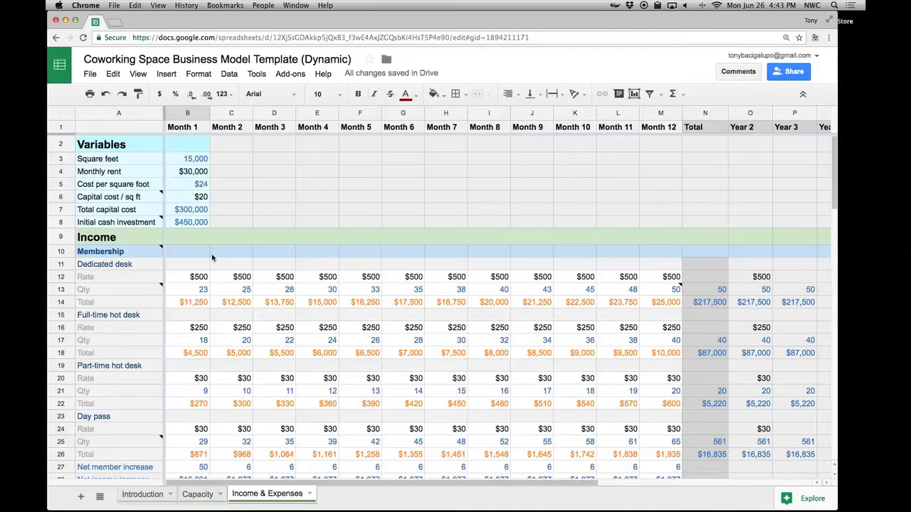
{"action": "left_click", "coordinate": [187, 162]}
{"action": "double_click", "coordinate": [179, 161]}
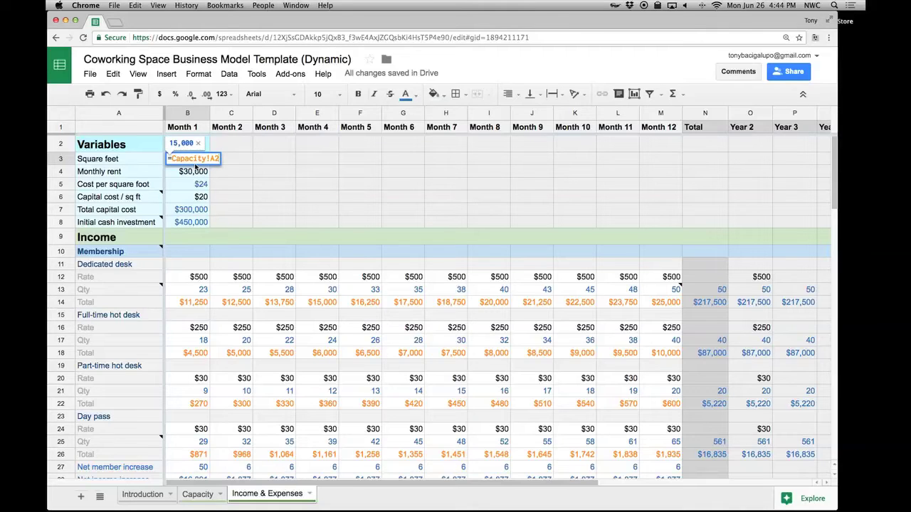
{"action": "key", "text": "Escape"}
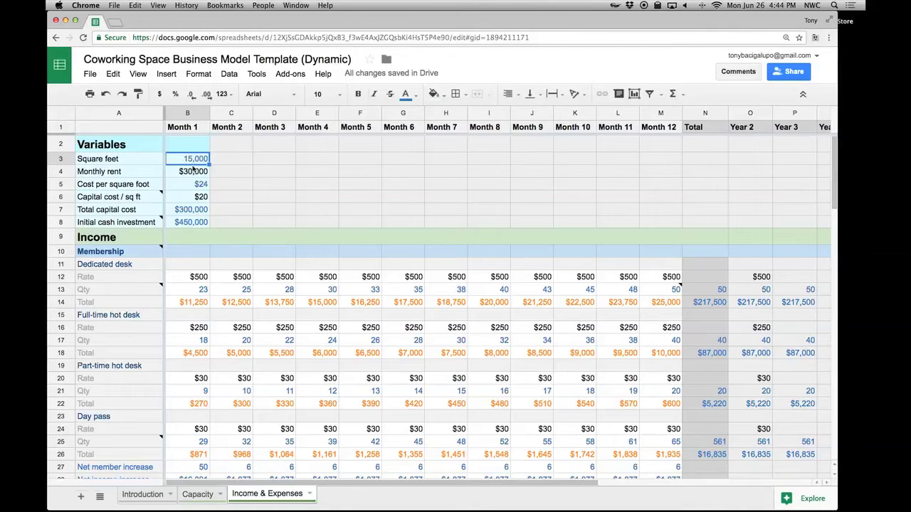
Step: Examine the monthly rent and cost per square foot, and read the note on capital cost per square foot
{"action": "left_click", "coordinate": [191, 173]}
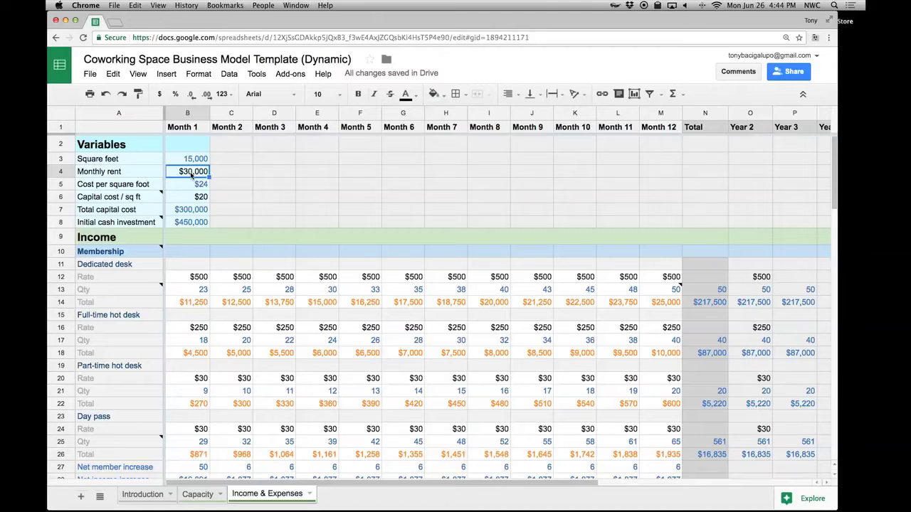
{"action": "left_click", "coordinate": [206, 187]}
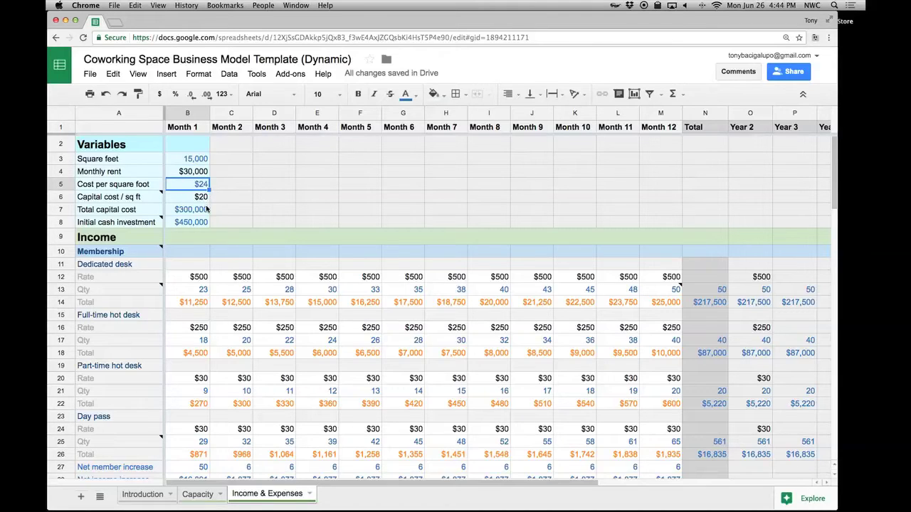
{"action": "mouse_move", "coordinate": [161, 202]}
{"action": "left_click", "coordinate": [191, 200]}
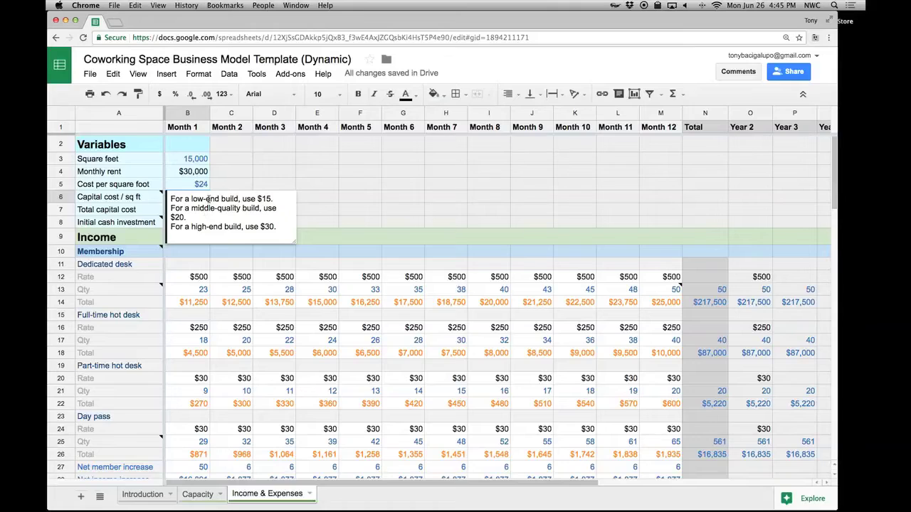
{"action": "left_click", "coordinate": [280, 227]}
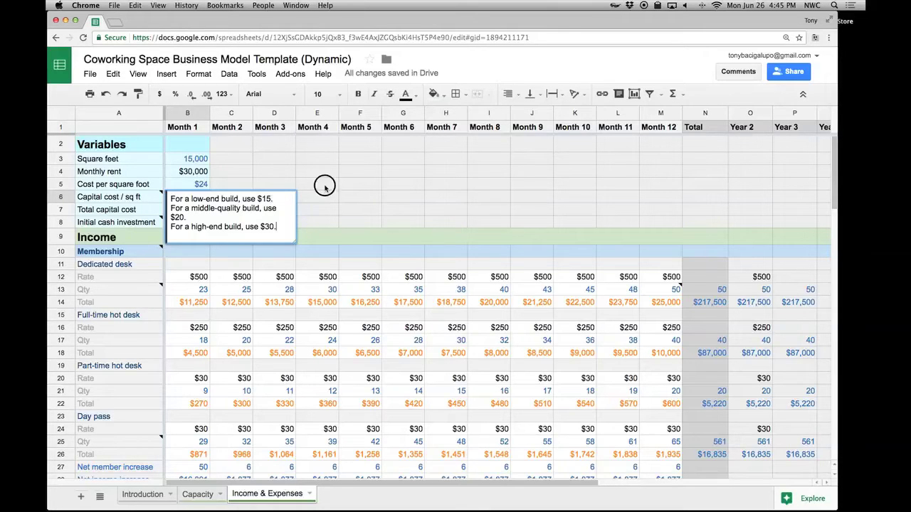
{"action": "left_click", "coordinate": [321, 184]}
Step: Check the monthly rent, capital cost per square foot, total capital cost and initial cash investment variables
{"action": "left_click", "coordinate": [191, 173]}
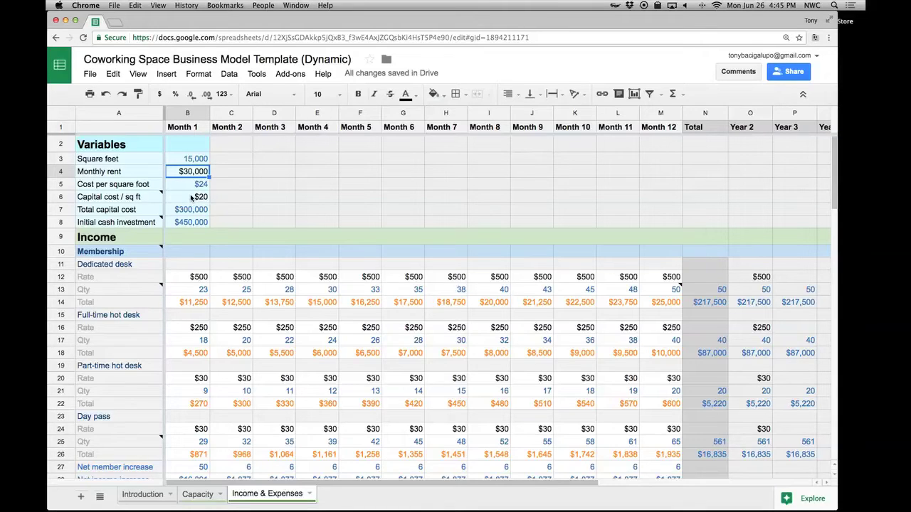
{"action": "left_click", "coordinate": [192, 198]}
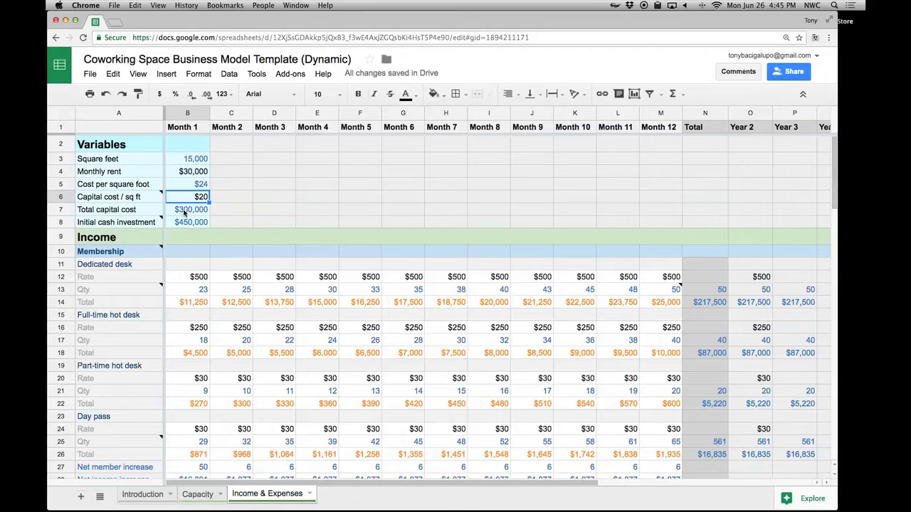
{"action": "left_click", "coordinate": [182, 210]}
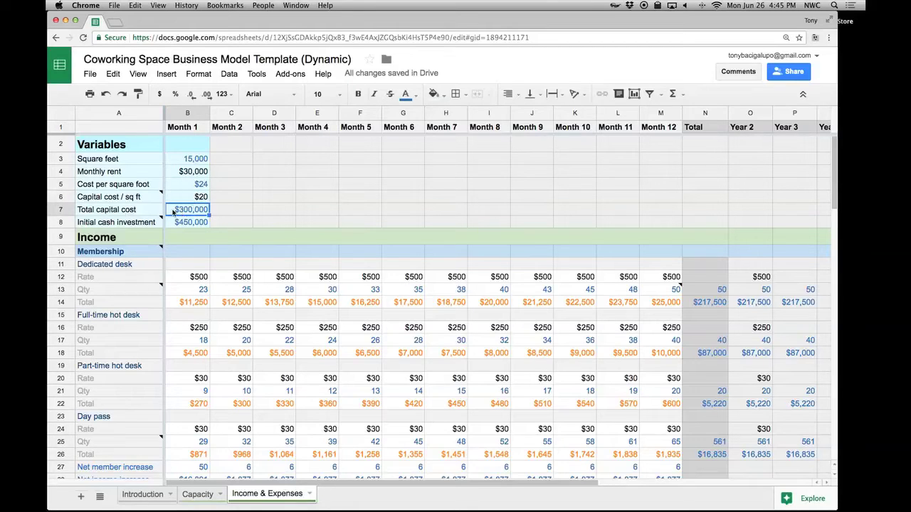
{"action": "left_click", "coordinate": [138, 225]}
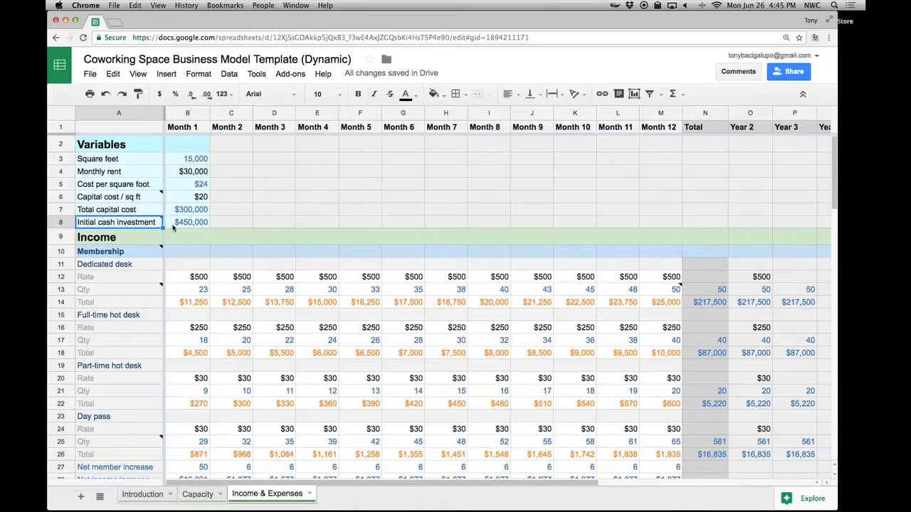
{"action": "mouse_move", "coordinate": [151, 227]}
Step: Examine the Membership income rows, checking the Month 1 rates for dedicated, full-time hot and part-time hot desks
{"action": "left_click", "coordinate": [63, 235]}
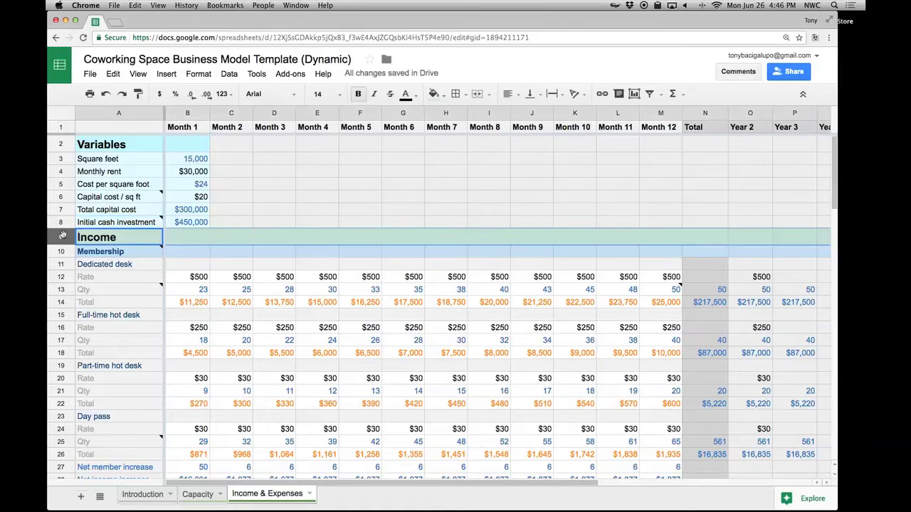
{"action": "scroll", "coordinate": [209, 263], "scroll_direction": "down", "scroll_amount": 3}
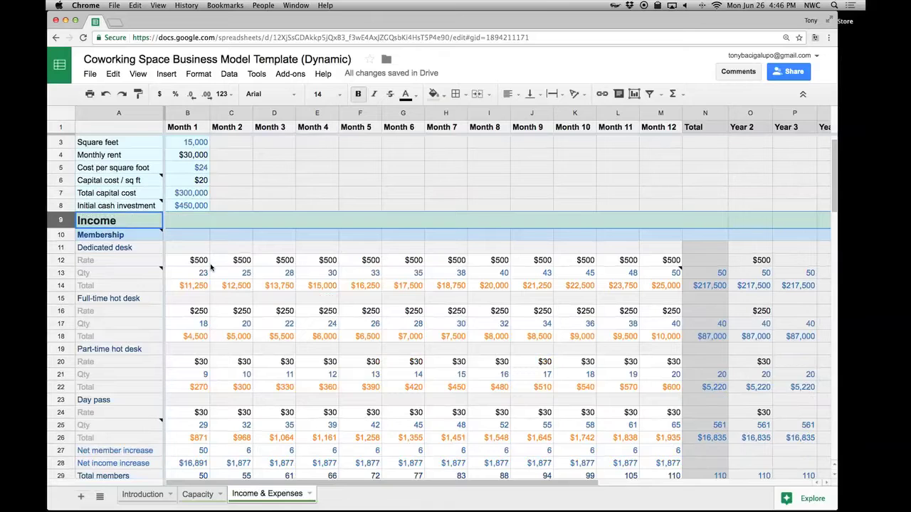
{"action": "scroll", "coordinate": [210, 267], "scroll_direction": "down", "scroll_amount": 3}
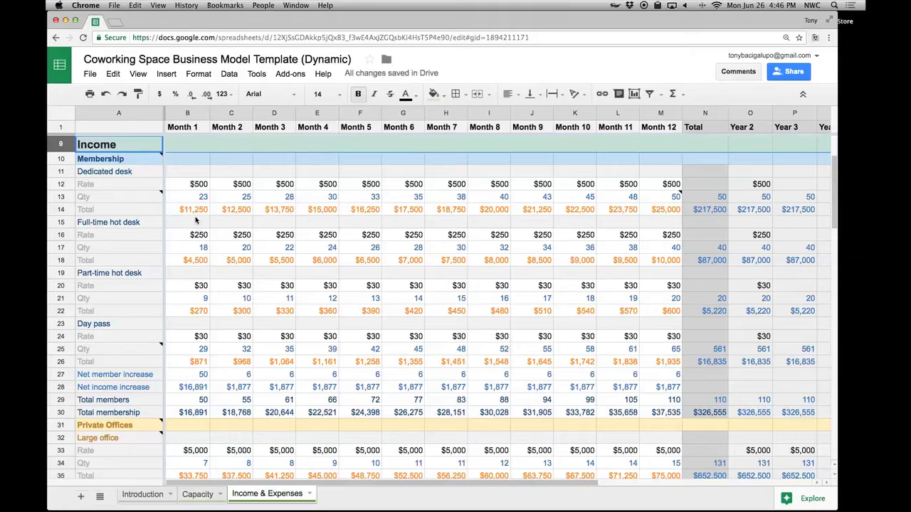
{"action": "mouse_move", "coordinate": [187, 185]}
{"action": "left_mouse_down"}
{"action": "mouse_move", "coordinate": [667, 182]}
{"action": "mouse_move", "coordinate": [175, 184]}
{"action": "left_mouse_up"}
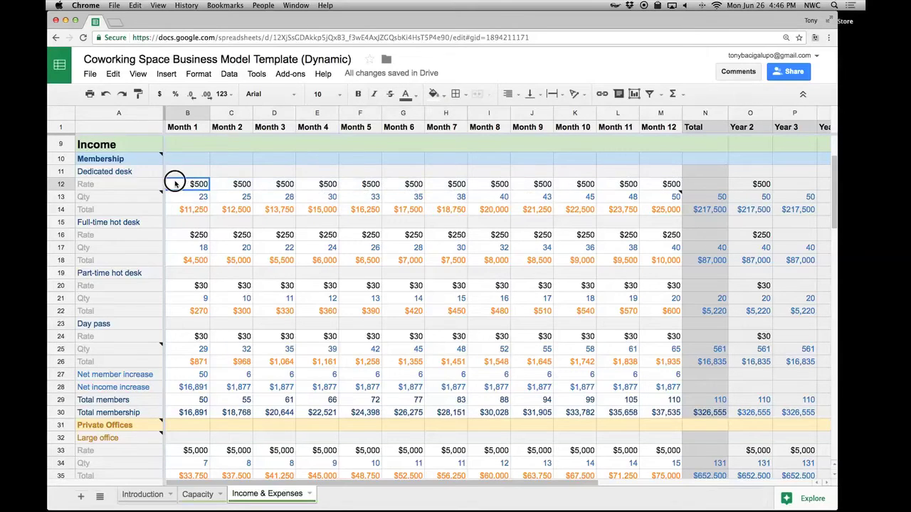
{"action": "left_click", "coordinate": [115, 172]}
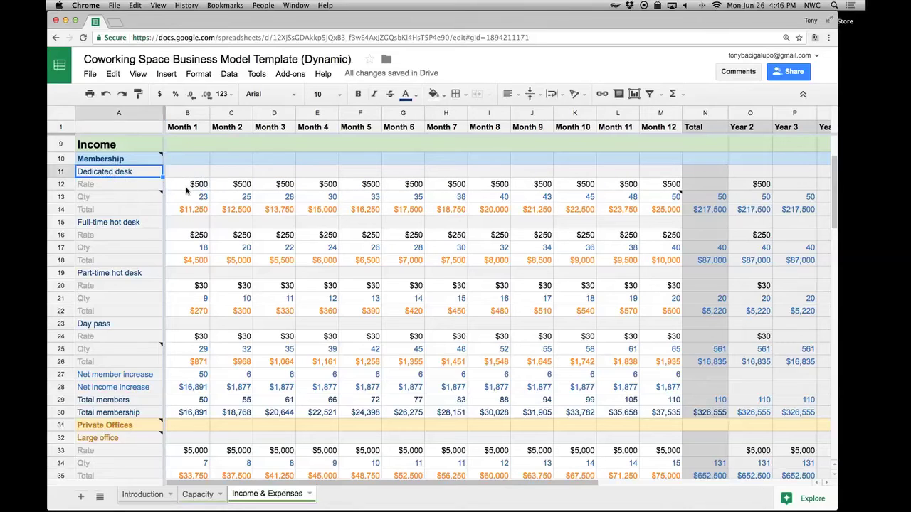
{"action": "left_click", "coordinate": [188, 186]}
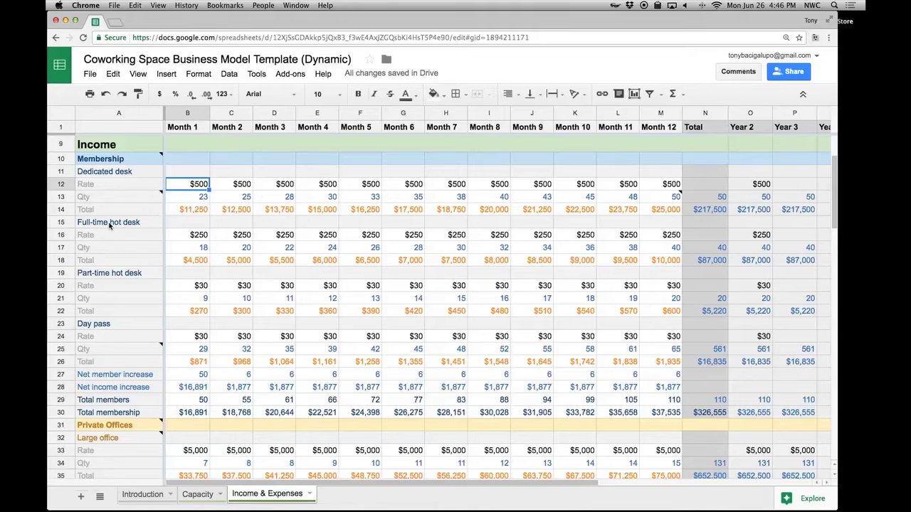
{"action": "left_click", "coordinate": [111, 223]}
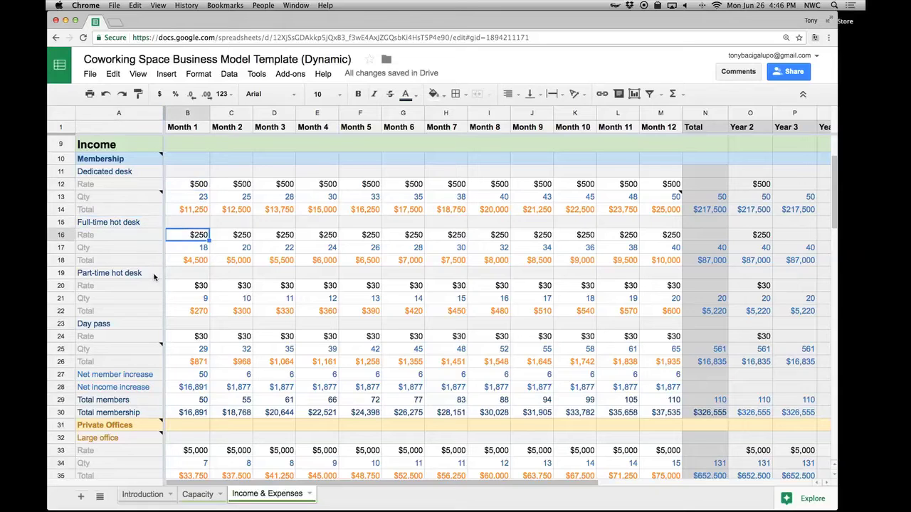
{"action": "left_click", "coordinate": [126, 276]}
{"action": "left_click", "coordinate": [195, 289]}
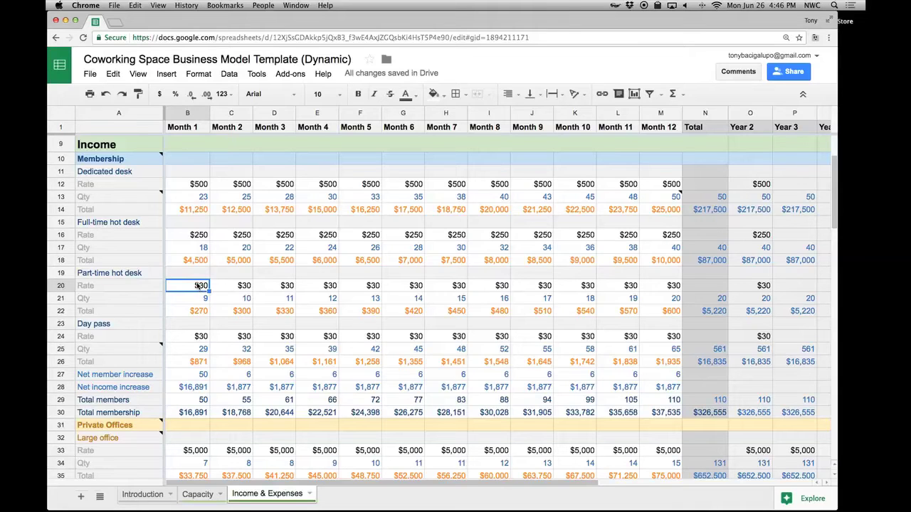
Step: Check the Month 1 day pass rate and read the note on the dedicated desk quantity row
{"action": "left_click", "coordinate": [130, 326]}
{"action": "left_click", "coordinate": [183, 341]}
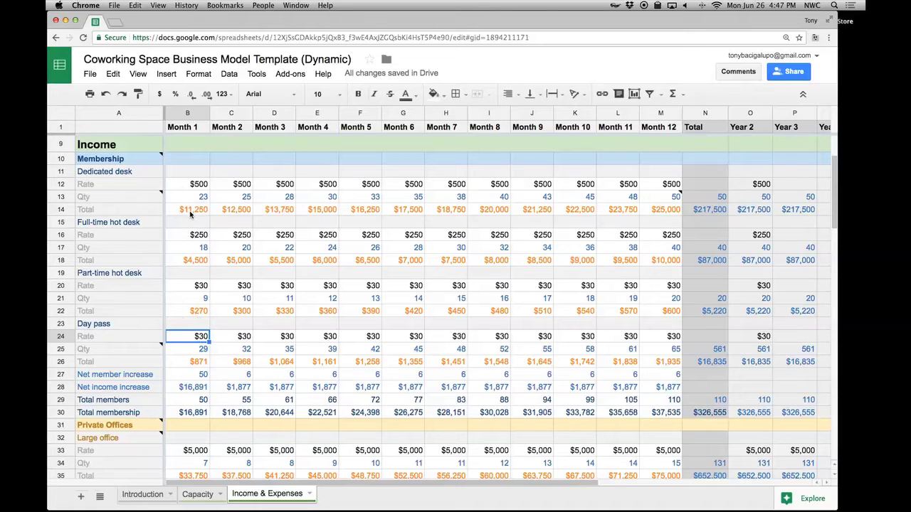
{"action": "mouse_move", "coordinate": [146, 199]}
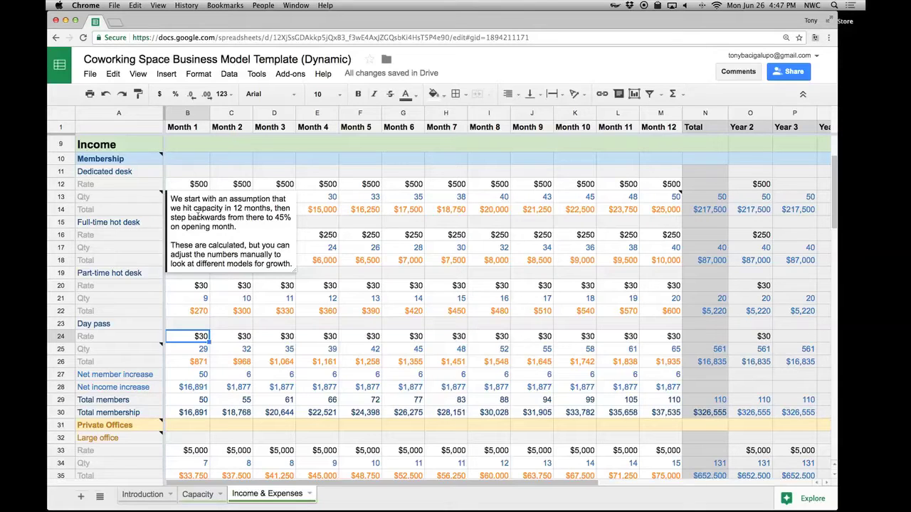
{"action": "triple_click", "coordinate": [169, 246]}
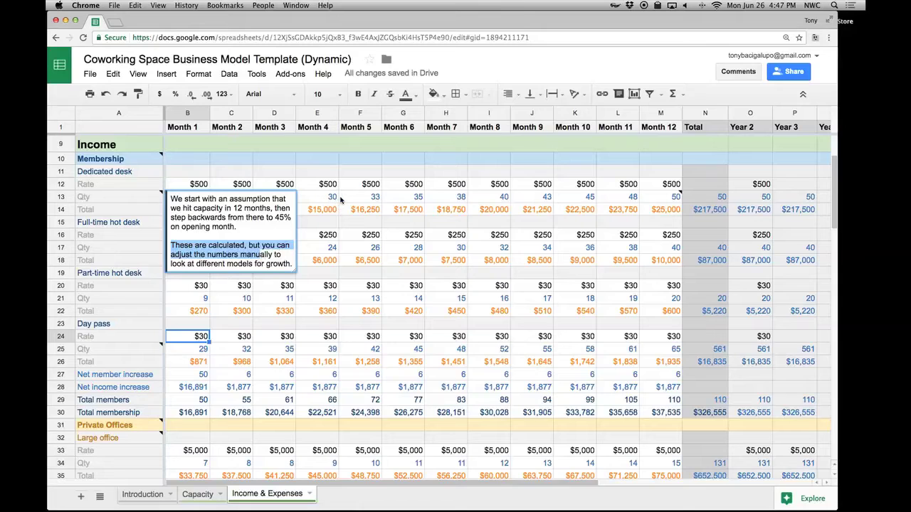
{"action": "left_click", "coordinate": [253, 235]}
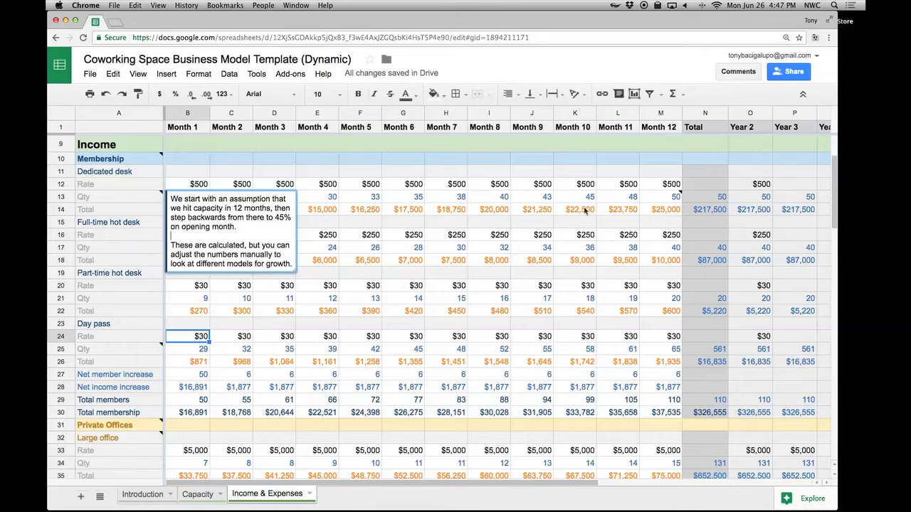
Step: Inspect the Month 12 quantity formulas for dedicated desks and full-time hot desks without changing them
{"action": "left_click", "coordinate": [656, 198]}
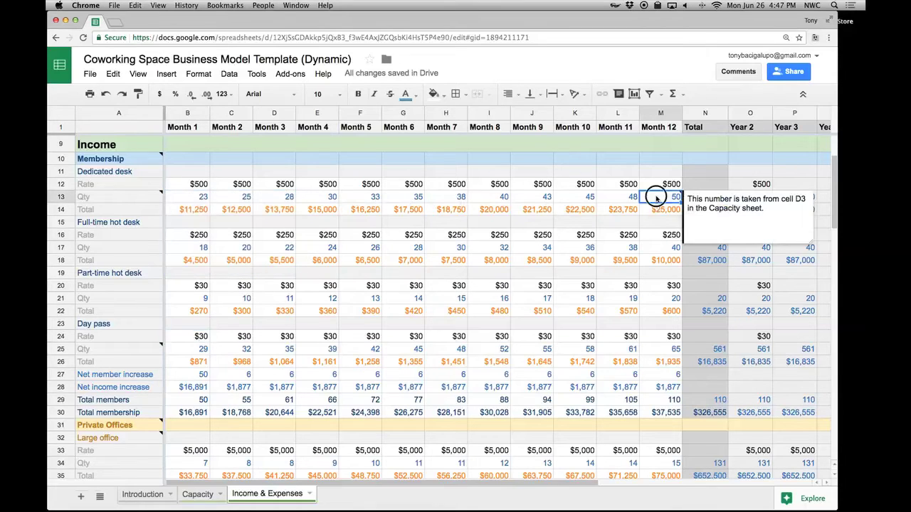
{"action": "double_click", "coordinate": [656, 197]}
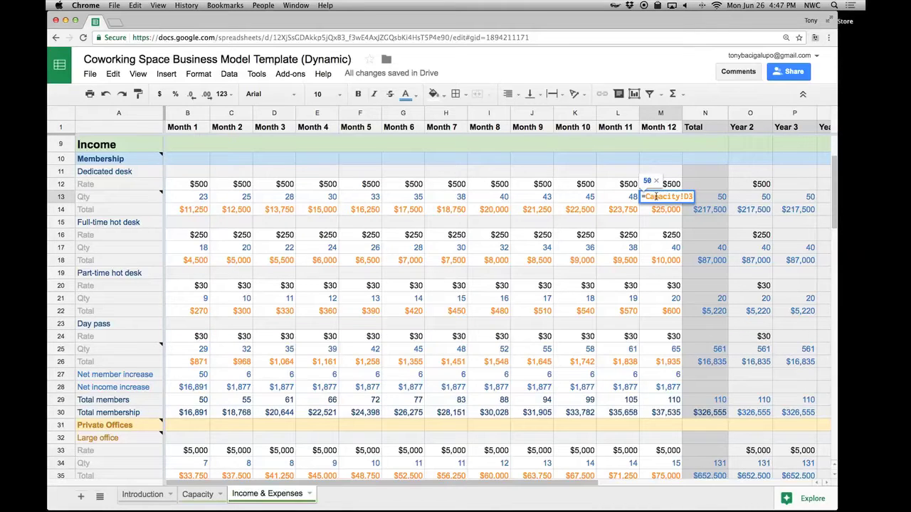
{"action": "key", "text": "Escape"}
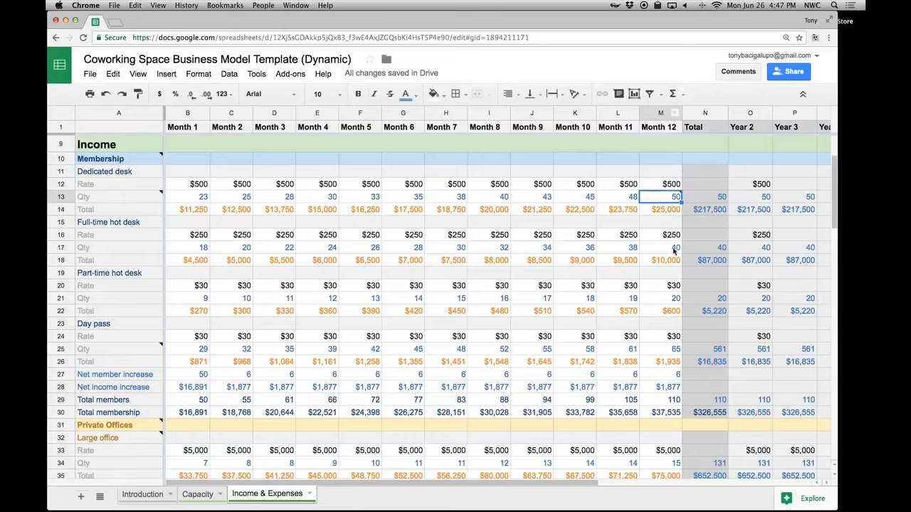
{"action": "left_click", "coordinate": [671, 248]}
{"action": "double_click", "coordinate": [673, 247]}
{"action": "key", "text": "Escape"}
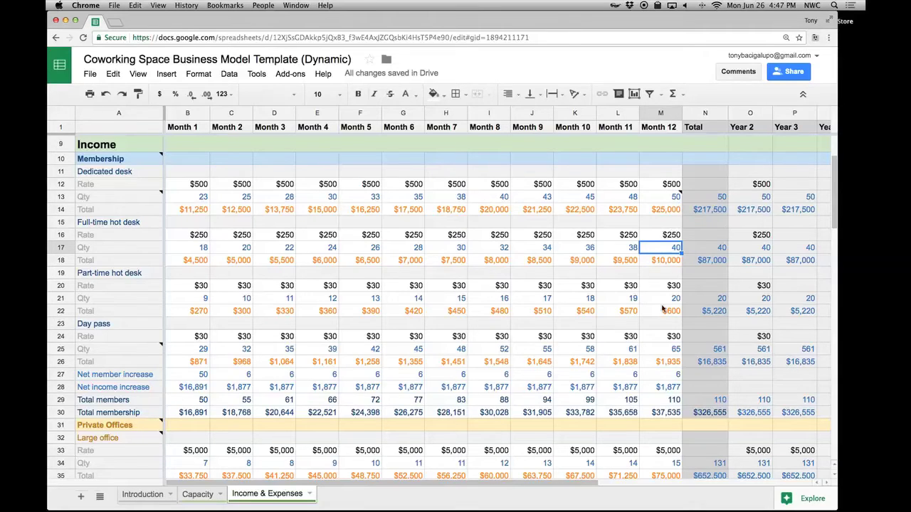
Step: Inspect the dedicated desk quantity formulas for Months 11, 10, 9 and 1 without changing them
{"action": "mouse_move", "coordinate": [663, 199]}
{"action": "left_click", "coordinate": [619, 197]}
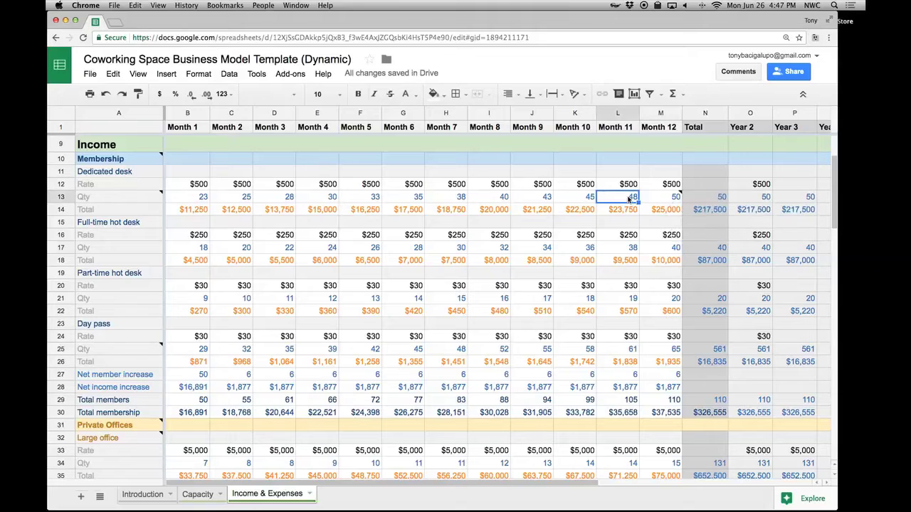
{"action": "double_click", "coordinate": [620, 198]}
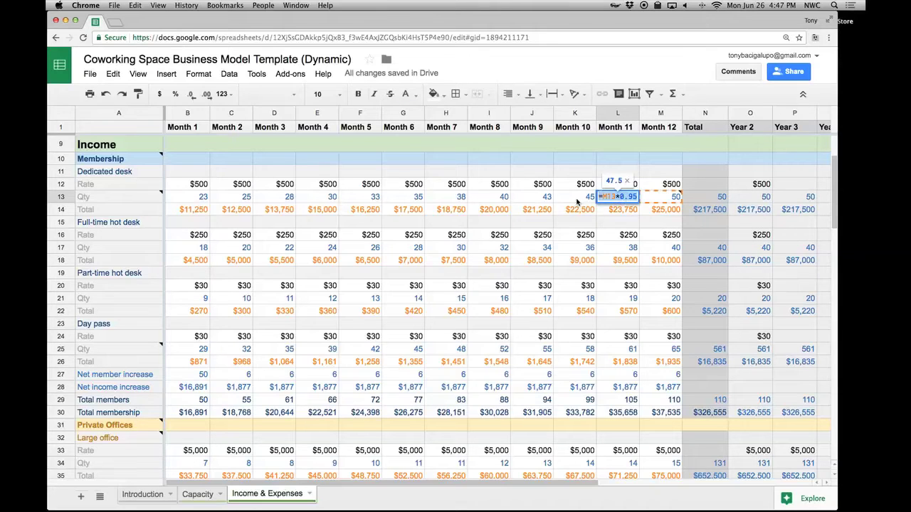
{"action": "double_click", "coordinate": [575, 197]}
{"action": "double_click", "coordinate": [532, 197]}
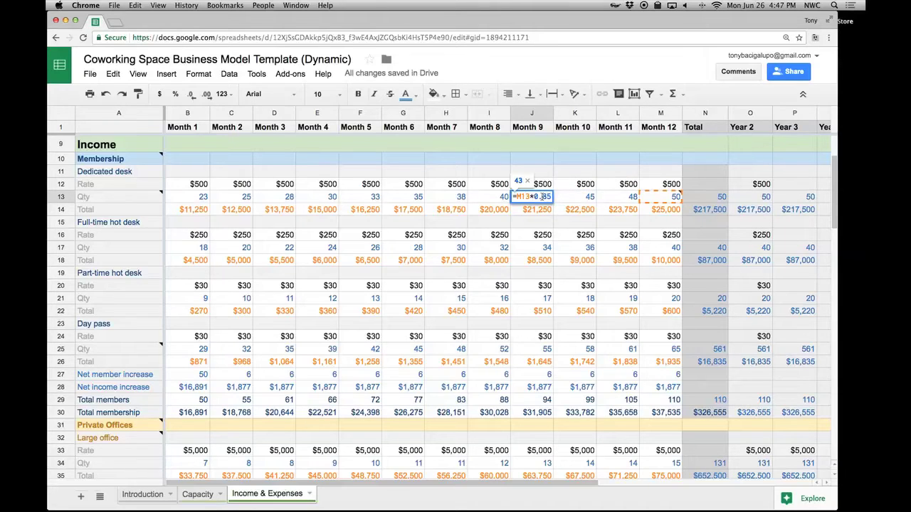
{"action": "key", "text": "Escape"}
{"action": "double_click", "coordinate": [196, 198]}
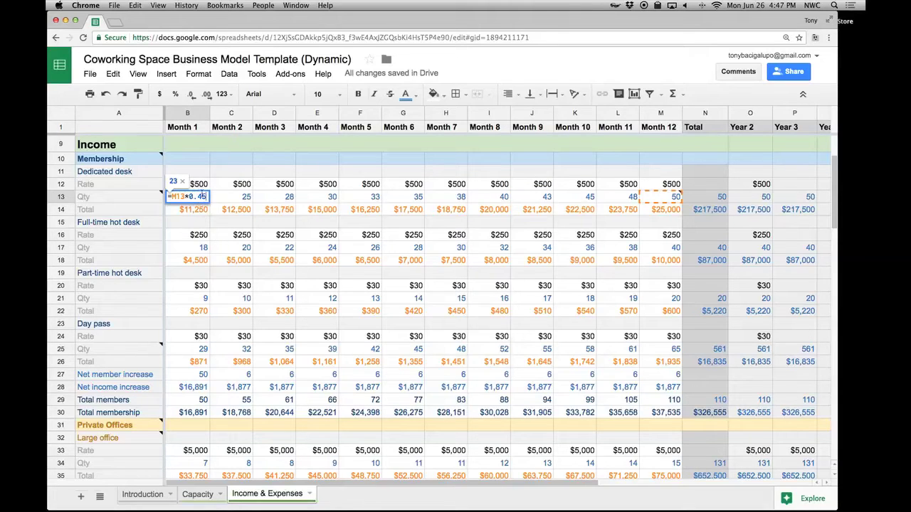
{"action": "key", "text": "Escape"}
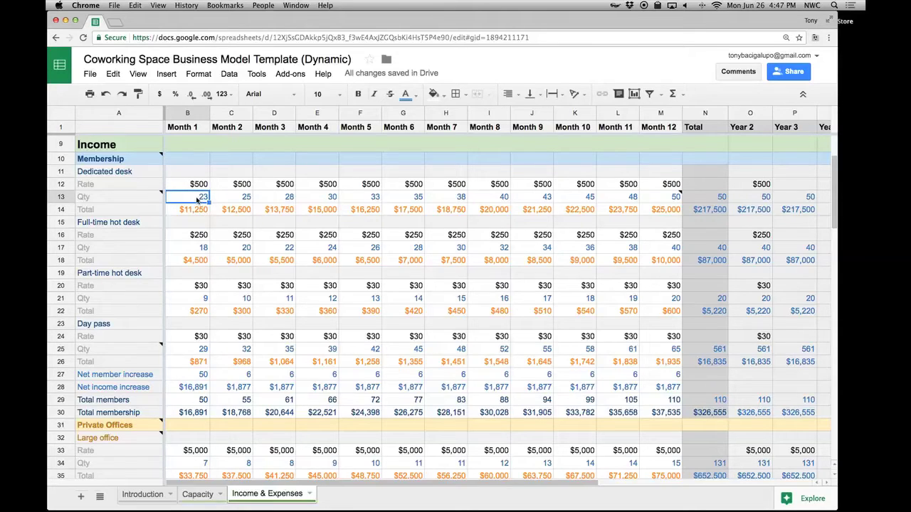
Step: Review the dedicated desk quantities from Month 1 to Month 12, the Month 12 note and the Month 1 total
{"action": "left_click", "coordinate": [662, 197], "text": "shift"}
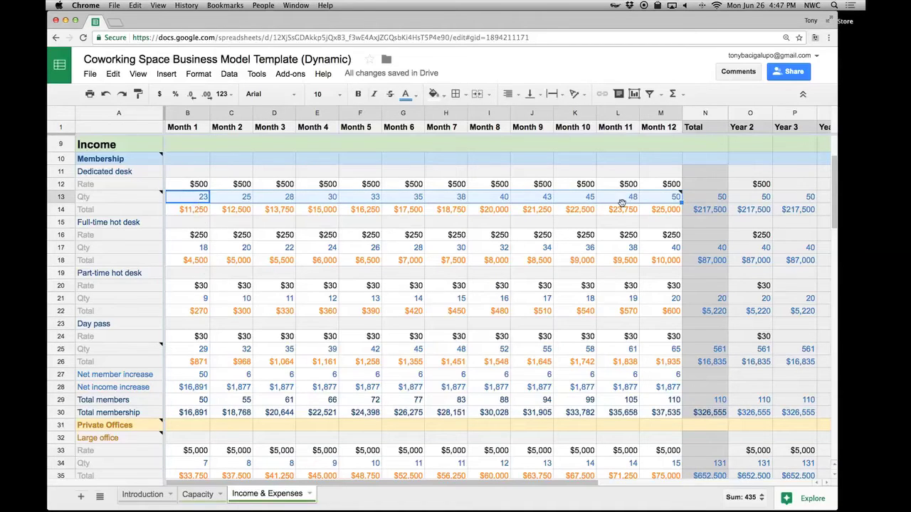
{"action": "mouse_move", "coordinate": [665, 203]}
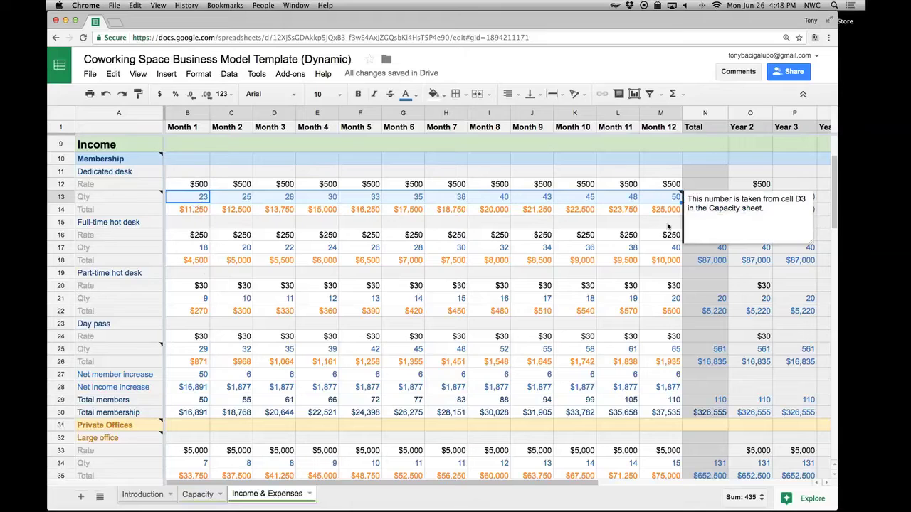
{"action": "left_click", "coordinate": [208, 211]}
Step: Check the Net income increase row and inspect the Month 1 formulas for Total members and Total membership without changing them
{"action": "scroll", "coordinate": [188, 304], "scroll_direction": "down", "scroll_amount": 1}
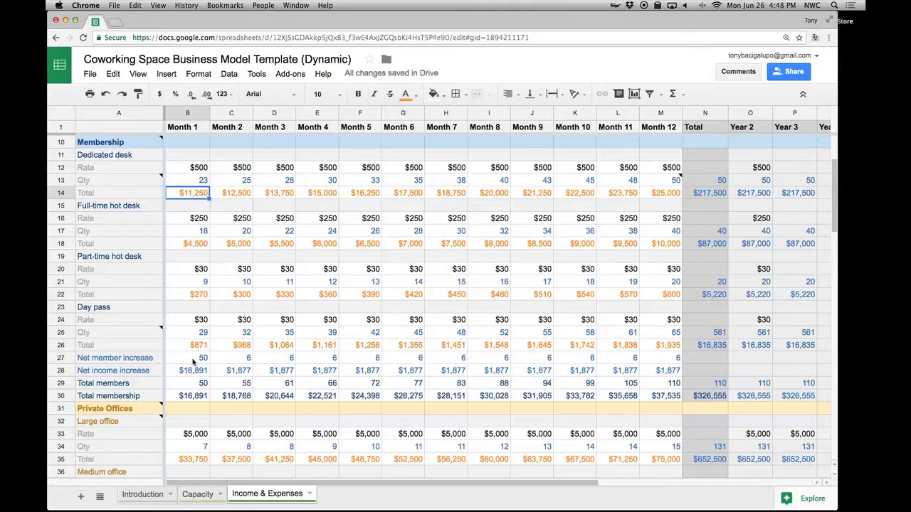
{"action": "left_click", "coordinate": [116, 373]}
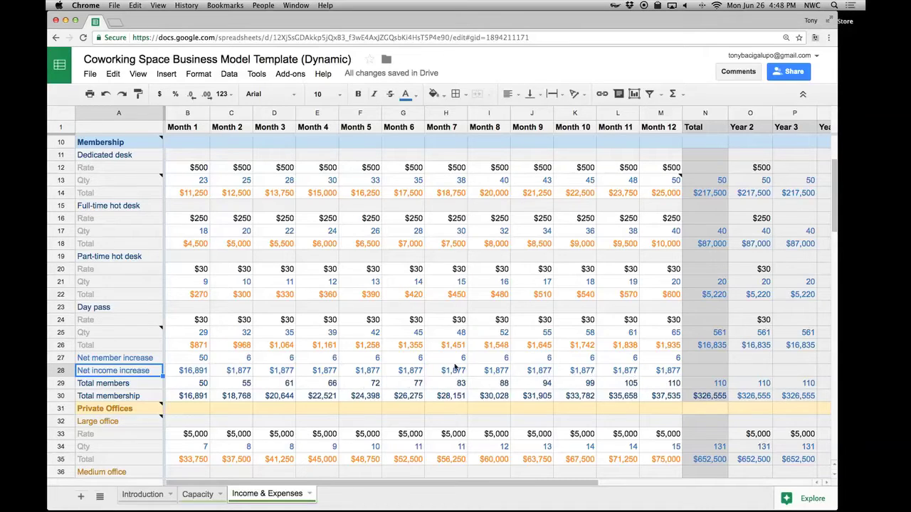
{"action": "left_click", "coordinate": [176, 387]}
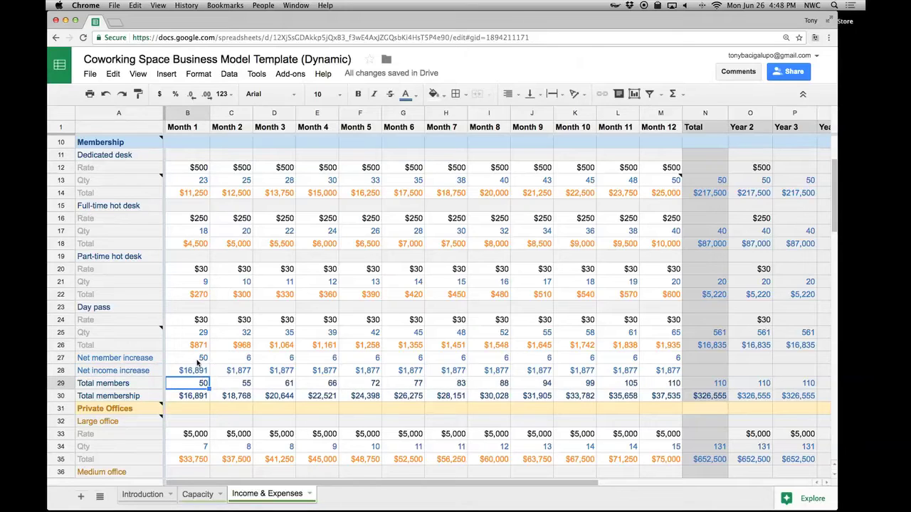
{"action": "double_click", "coordinate": [190, 385]}
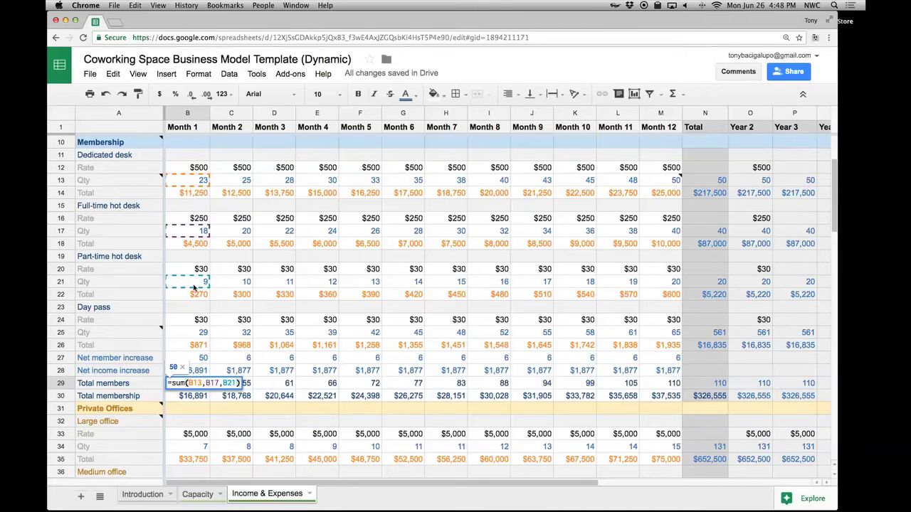
{"action": "left_click", "coordinate": [188, 399]}
{"action": "double_click", "coordinate": [189, 399]}
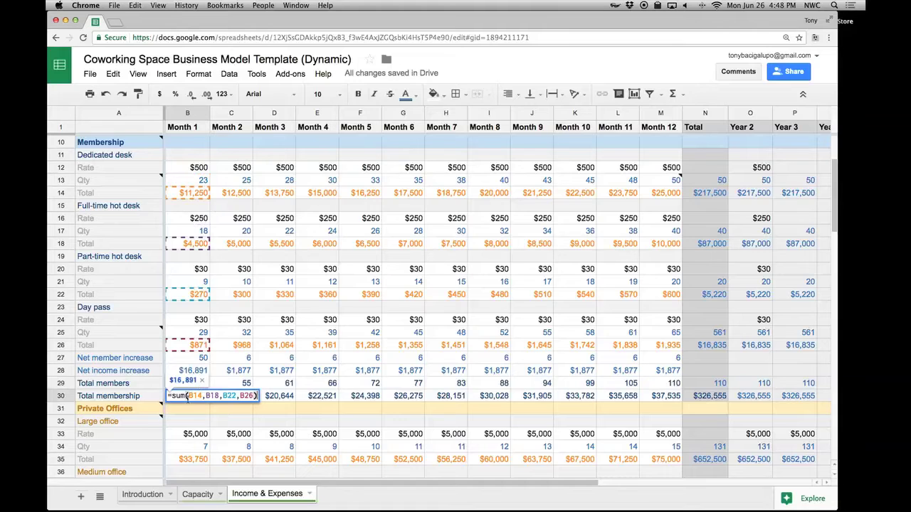
{"action": "key", "text": "Escape"}
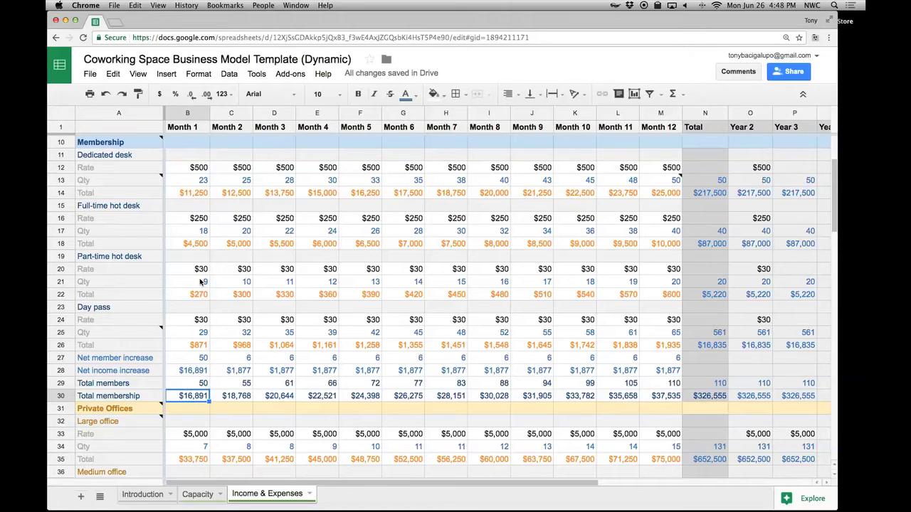
Step: In the Private Offices section, inspect the Month 12 large office quantity and the Month 1 Total offices formula without changing them
{"action": "scroll", "coordinate": [200, 283], "scroll_direction": "down", "scroll_amount": 5}
{"action": "scroll", "coordinate": [198, 283], "scroll_direction": "down", "scroll_amount": 5}
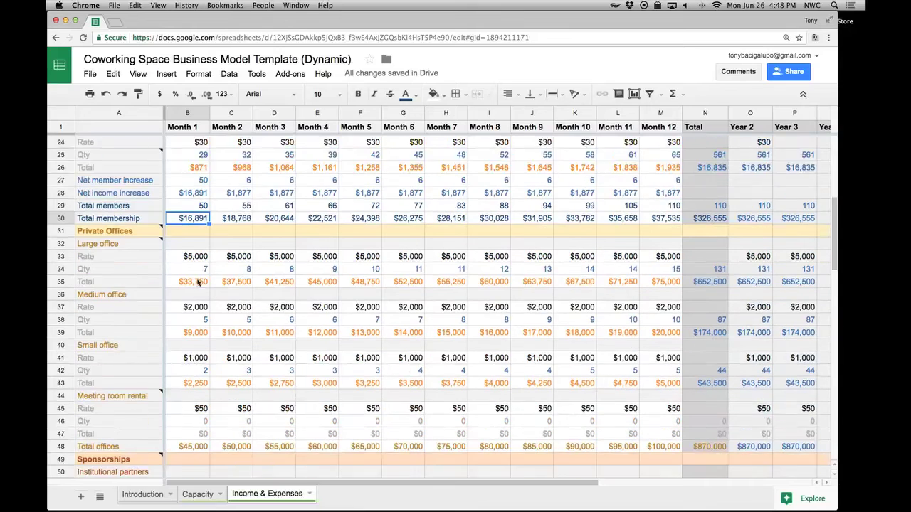
{"action": "scroll", "coordinate": [198, 282], "scroll_direction": "down", "scroll_amount": 1}
{"action": "scroll", "coordinate": [198, 282], "scroll_direction": "down", "scroll_amount": 1}
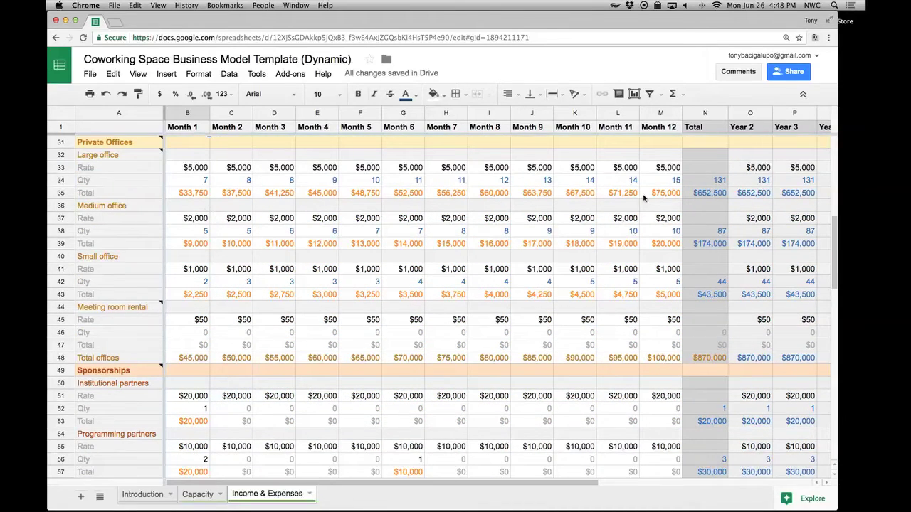
{"action": "left_click", "coordinate": [659, 172]}
{"action": "left_click", "coordinate": [660, 179]}
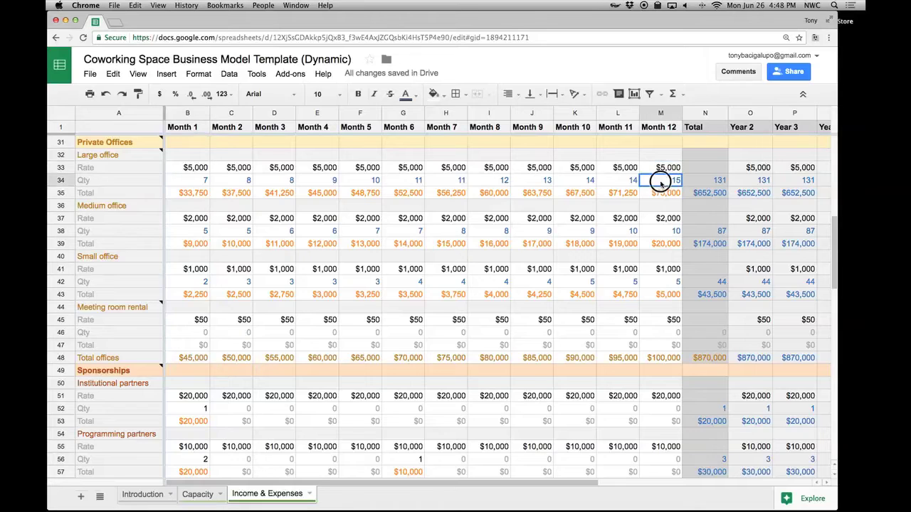
{"action": "double_click", "coordinate": [661, 181]}
{"action": "double_click", "coordinate": [192, 358]}
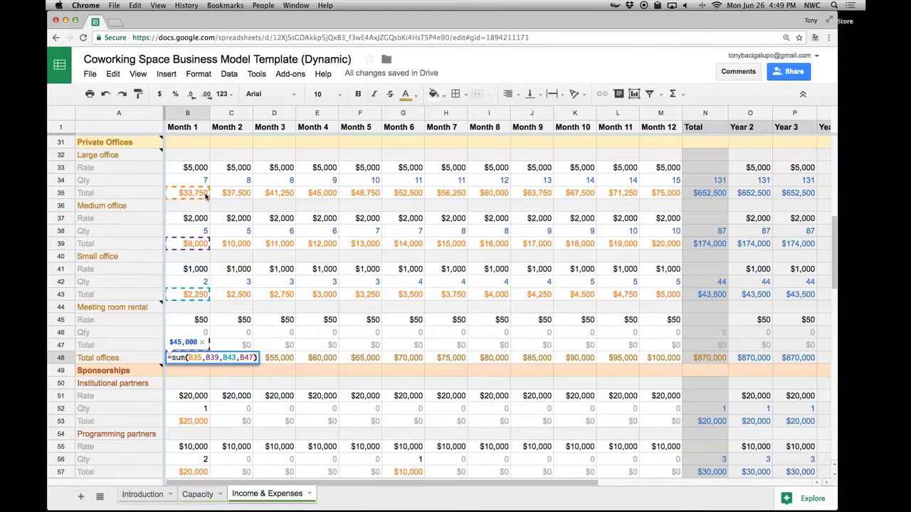
{"action": "key", "text": "Escape"}
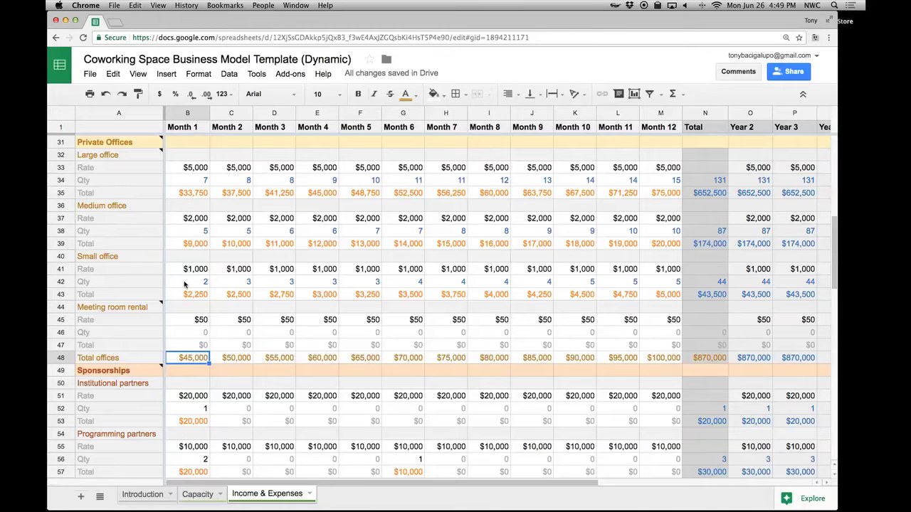
Step: Examine the Sponsorships section, read its note through to the end and check the yearly figure for Total sponsorships
{"action": "scroll", "coordinate": [182, 287], "scroll_direction": "down", "scroll_amount": 1}
{"action": "scroll", "coordinate": [183, 287], "scroll_direction": "down", "scroll_amount": 2}
{"action": "scroll", "coordinate": [202, 281], "scroll_direction": "down", "scroll_amount": 3}
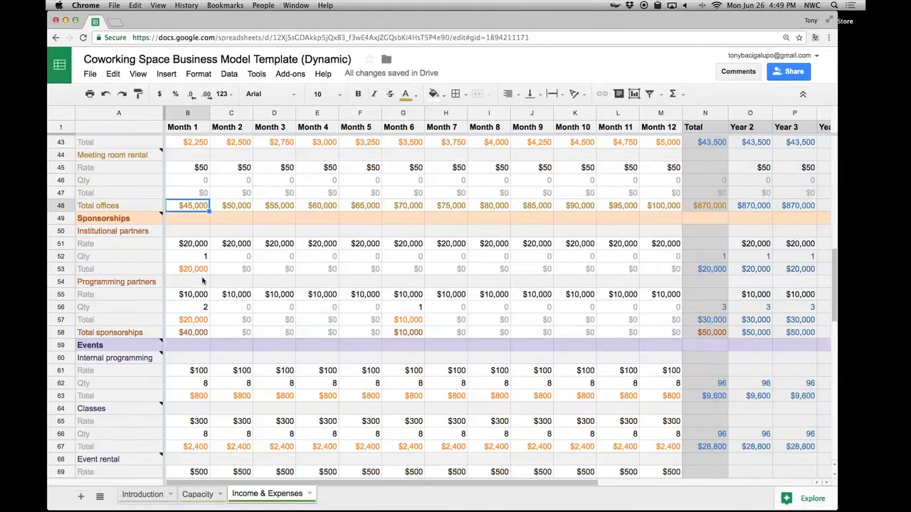
{"action": "scroll", "coordinate": [202, 281], "scroll_direction": "down", "scroll_amount": 1}
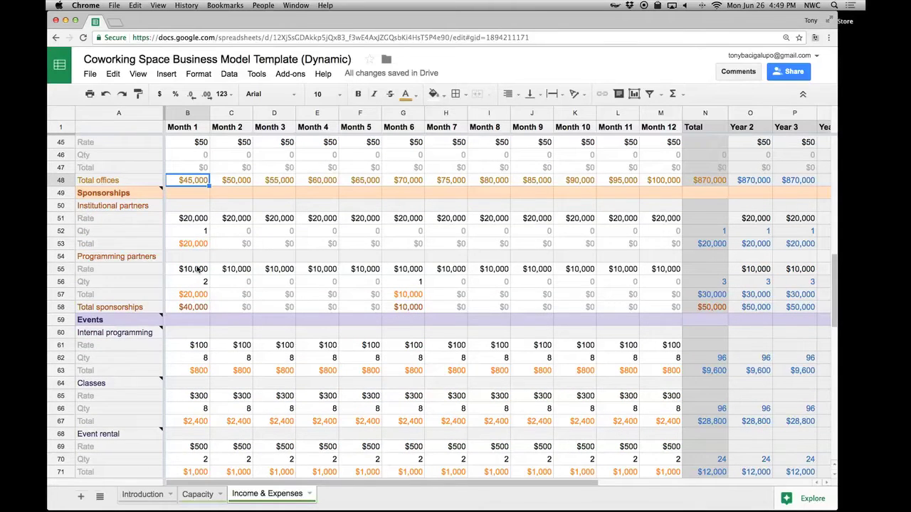
{"action": "scroll", "coordinate": [198, 268], "scroll_direction": "down", "scroll_amount": 2}
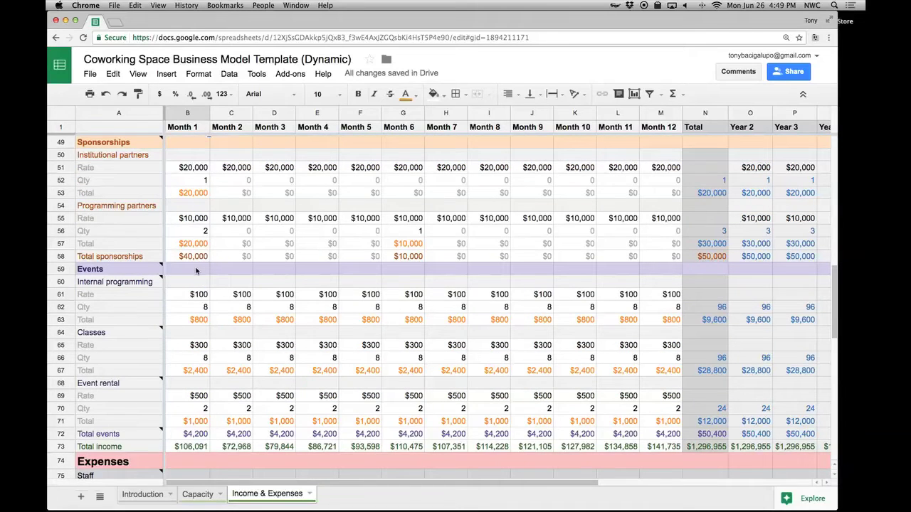
{"action": "mouse_move", "coordinate": [134, 145]}
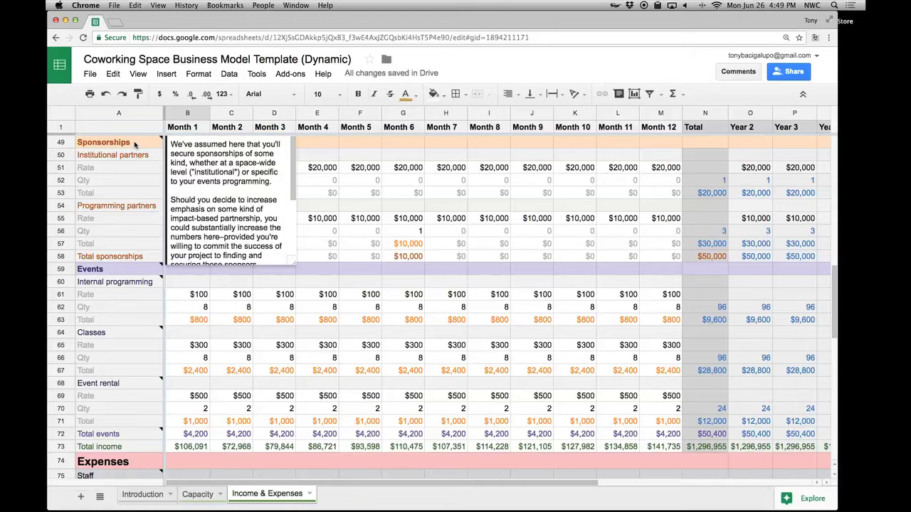
{"action": "scroll", "coordinate": [225, 162], "scroll_direction": "down", "scroll_amount": 5}
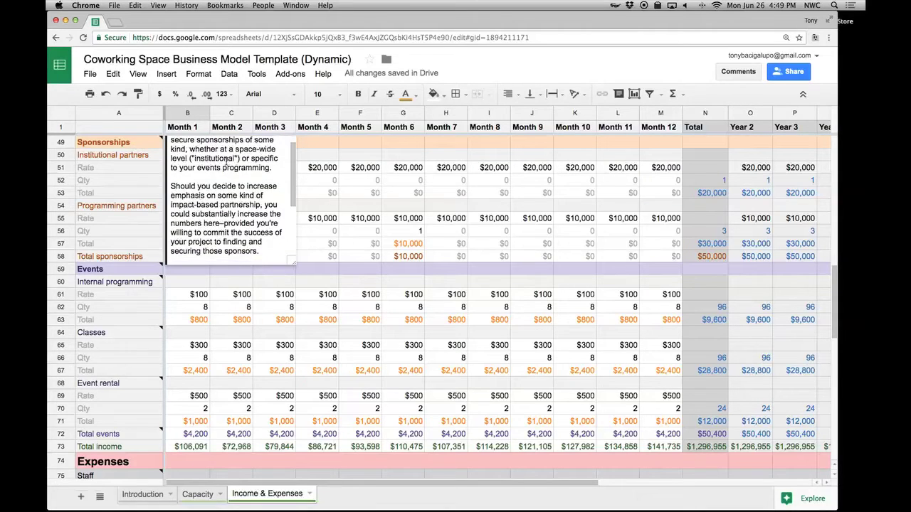
{"action": "scroll", "coordinate": [227, 162], "scroll_direction": "down", "scroll_amount": 1}
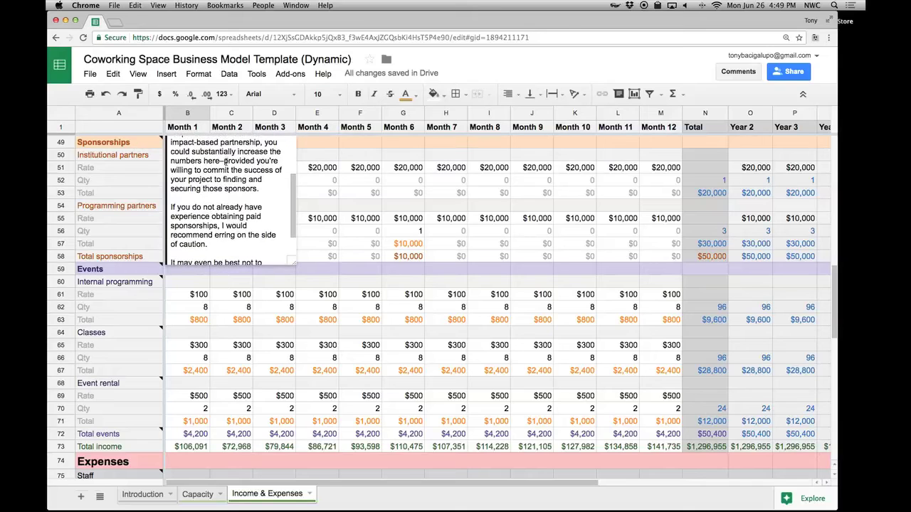
{"action": "scroll", "coordinate": [270, 194], "scroll_direction": "down", "scroll_amount": 3}
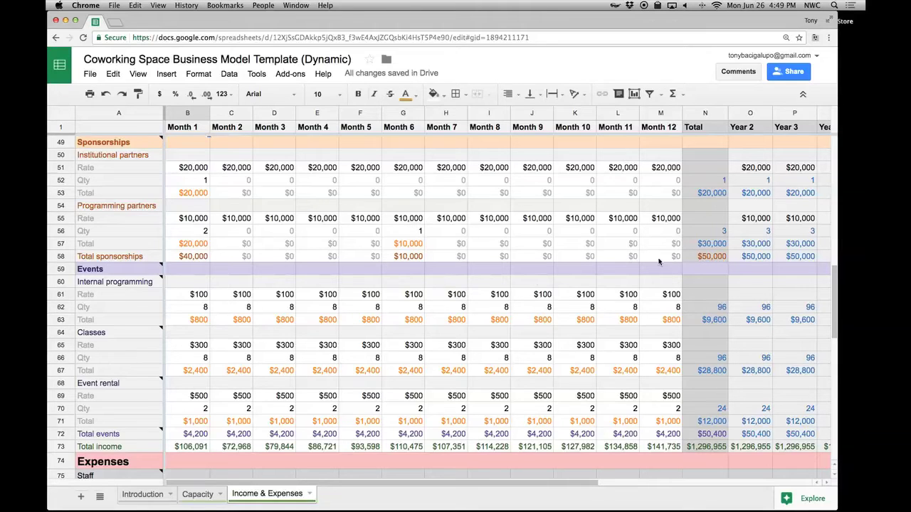
{"action": "left_click", "coordinate": [711, 259]}
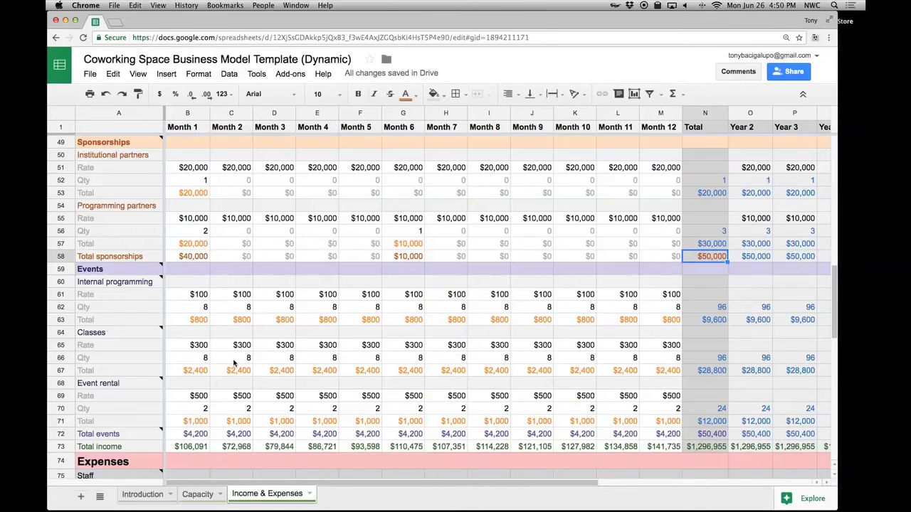
{"action": "scroll", "coordinate": [233, 363], "scroll_direction": "down", "scroll_amount": 1}
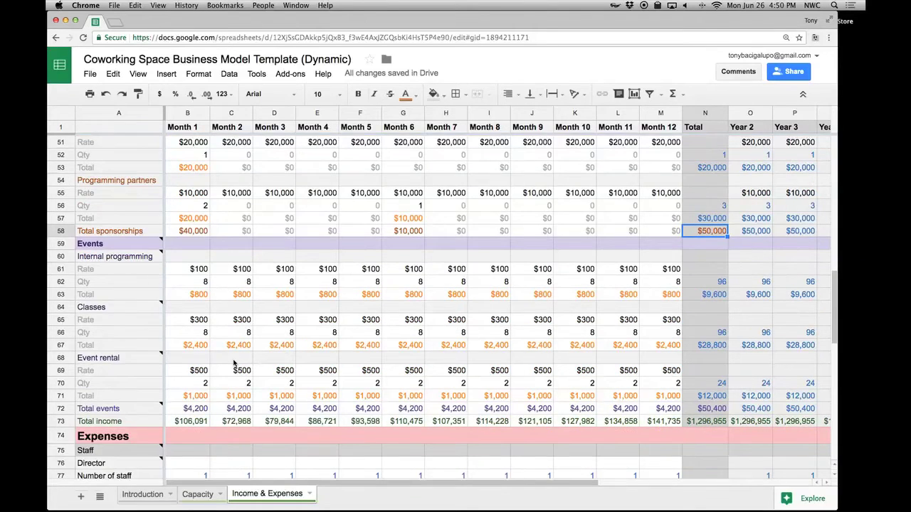
Step: Examine the Events section's Month 1 figures and read the notes on Classes and Event rental
{"action": "scroll", "coordinate": [234, 364], "scroll_direction": "down", "scroll_amount": 1}
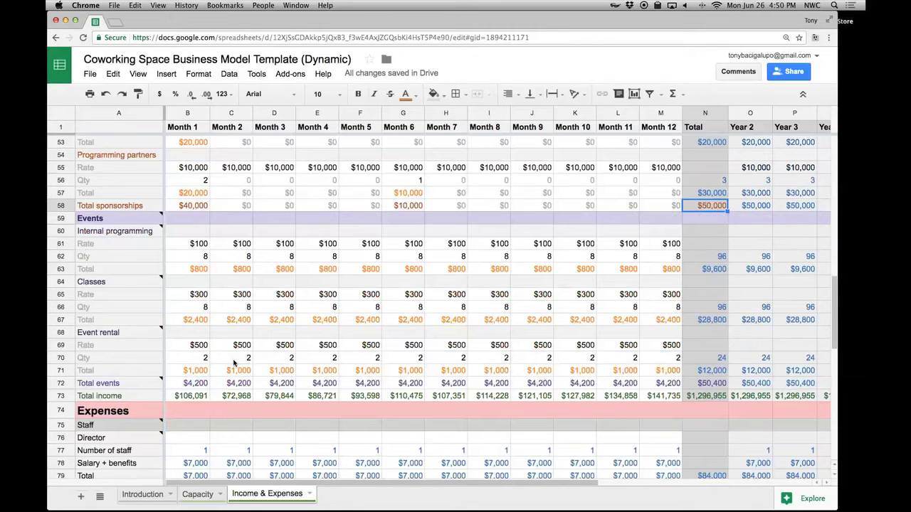
{"action": "scroll", "coordinate": [234, 363], "scroll_direction": "down", "scroll_amount": 2}
{"action": "scroll", "coordinate": [233, 364], "scroll_direction": "down", "scroll_amount": 1}
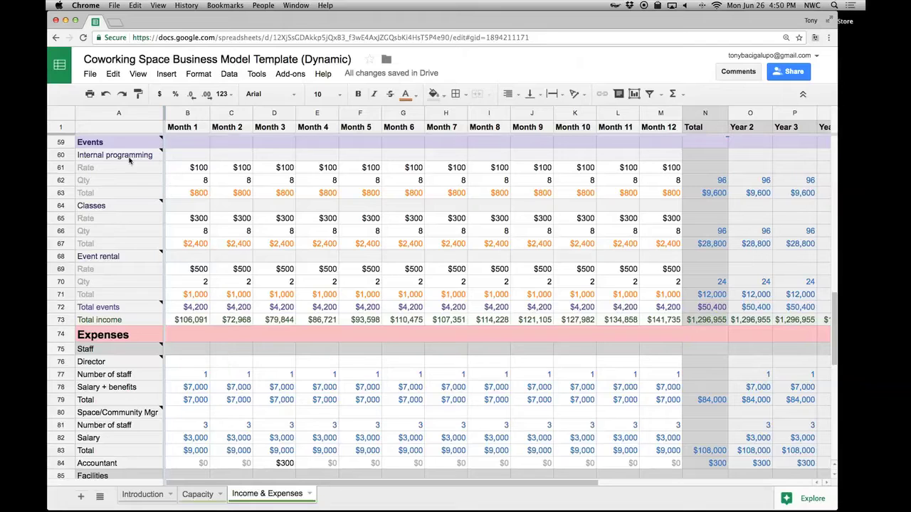
{"action": "left_click_drag", "start_coordinate": [130, 161], "coordinate": [197, 303]}
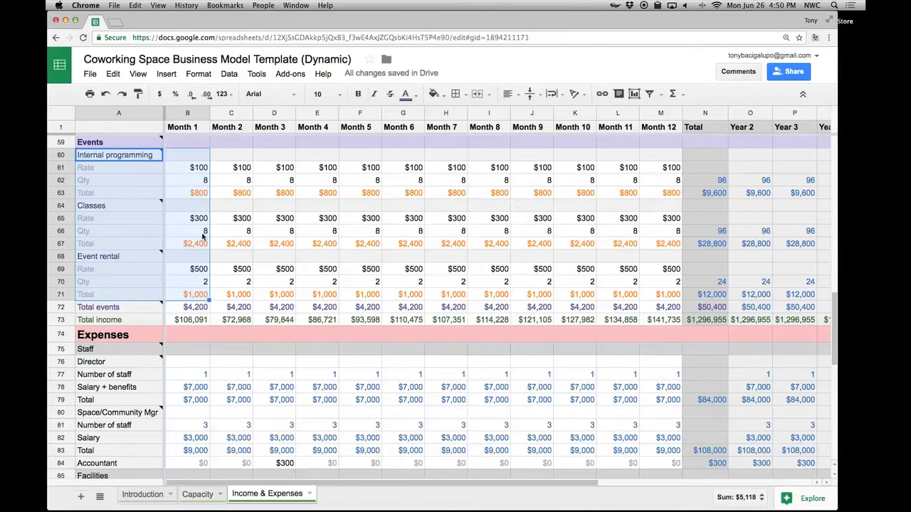
{"action": "mouse_move", "coordinate": [103, 209]}
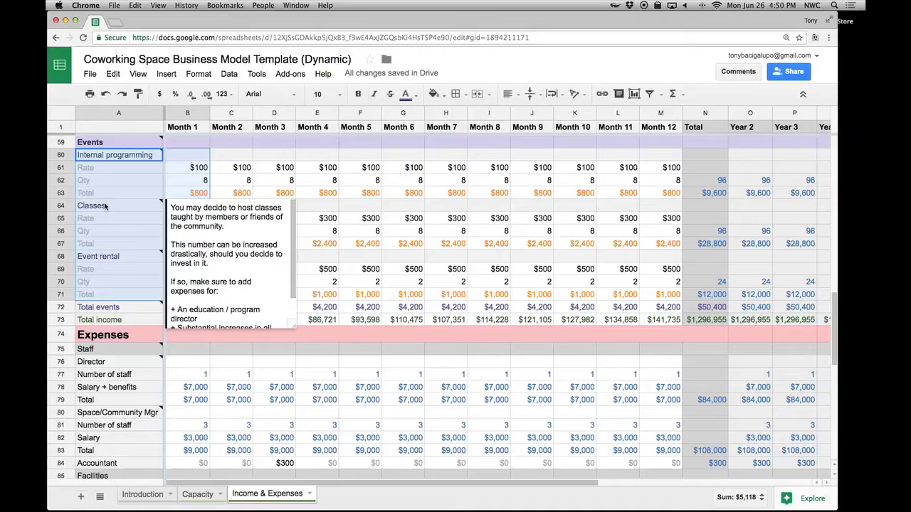
{"action": "mouse_move", "coordinate": [115, 260]}
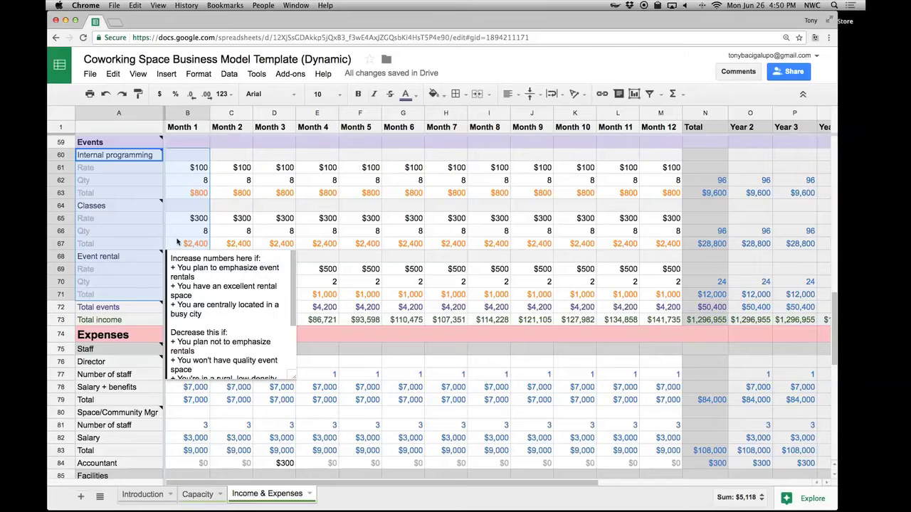
Step: Review the Internal programming rates from Month 1 to Month 12 and the Month 1 quantities for Internal programming, Classes and Event rental
{"action": "left_click", "coordinate": [179, 242]}
{"action": "left_click", "coordinate": [183, 169]}
{"action": "left_click_drag", "start_coordinate": [183, 169], "coordinate": [669, 169]}
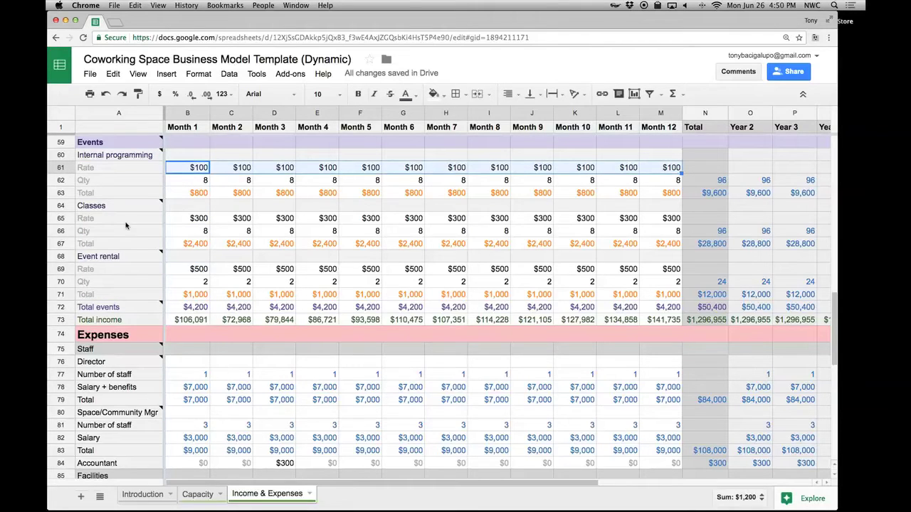
{"action": "left_click", "coordinate": [190, 182]}
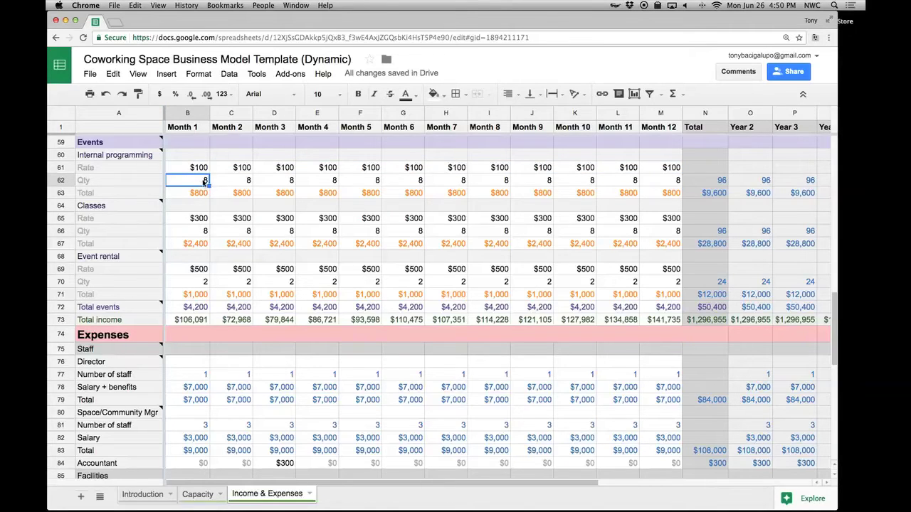
{"action": "left_click", "coordinate": [206, 233]}
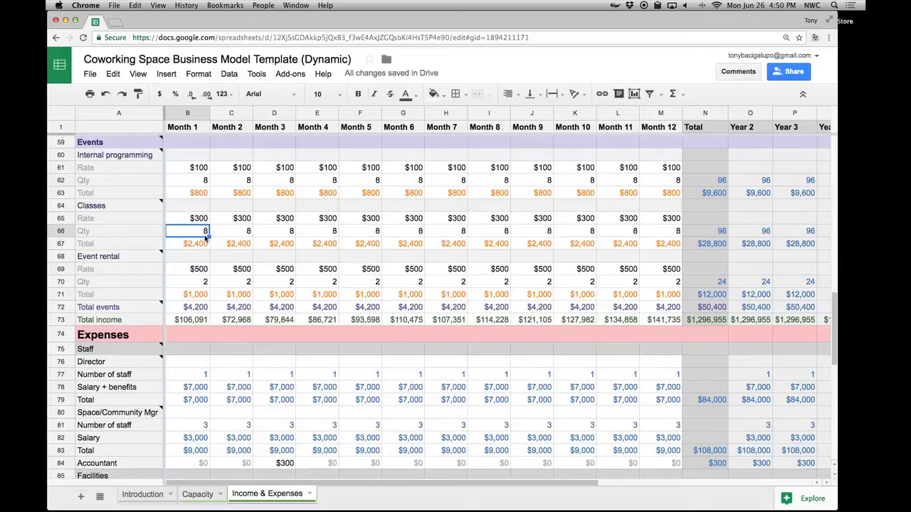
{"action": "left_click", "coordinate": [207, 284]}
{"action": "left_click", "coordinate": [205, 179]}
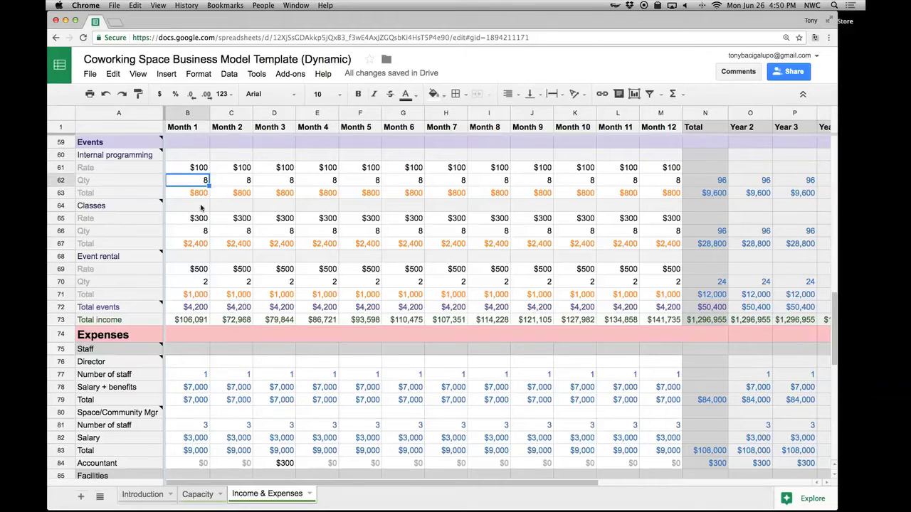
{"action": "left_click", "coordinate": [206, 232]}
{"action": "left_click", "coordinate": [205, 283]}
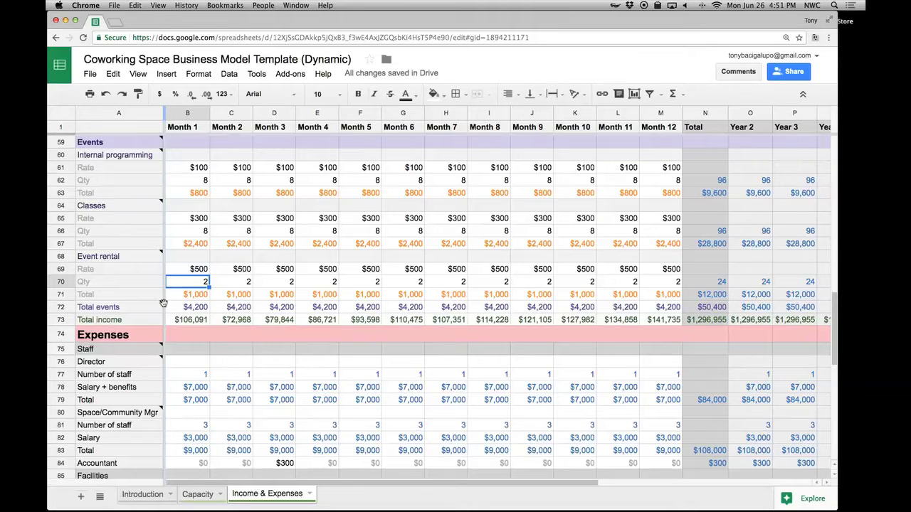
Step: Look back over the income sections, then compare the Total income row from Month 1 to Month 12 with the Month 1 Total sponsorships
{"action": "mouse_move", "coordinate": [164, 304]}
{"action": "scroll", "coordinate": [199, 276], "scroll_direction": "up", "scroll_amount": 12}
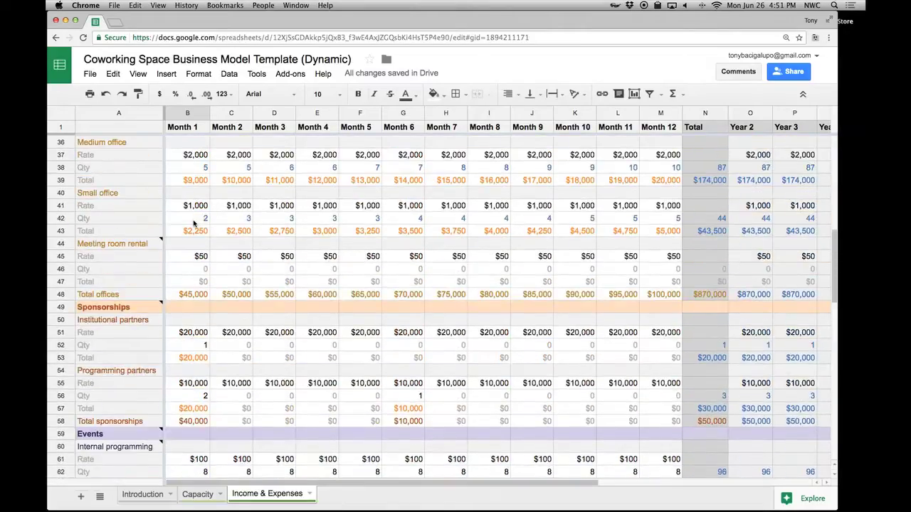
{"action": "scroll", "coordinate": [193, 223], "scroll_direction": "up", "scroll_amount": 6}
{"action": "scroll", "coordinate": [193, 223], "scroll_direction": "down", "scroll_amount": 15}
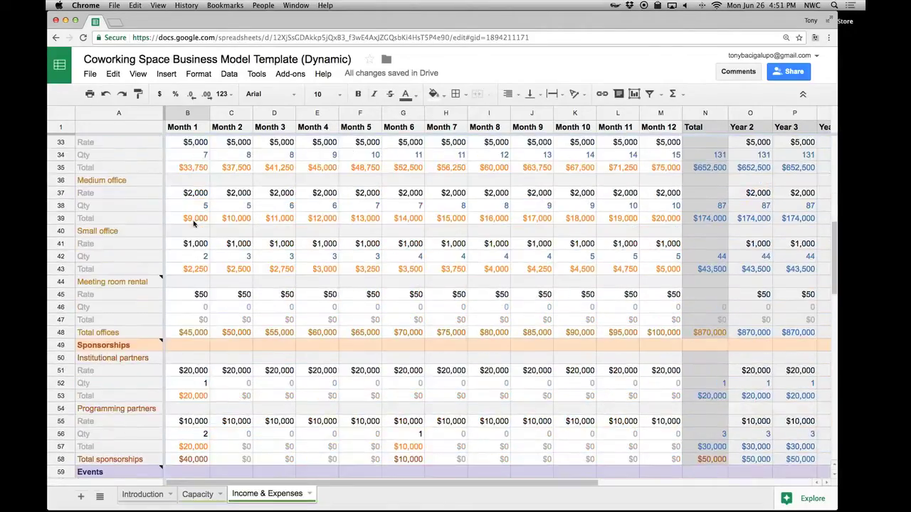
{"action": "scroll", "coordinate": [193, 223], "scroll_direction": "down", "scroll_amount": 5}
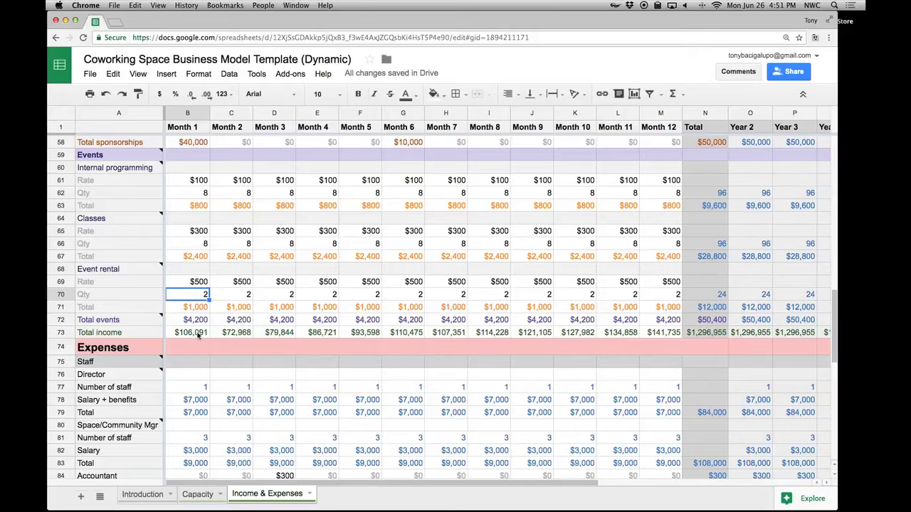
{"action": "left_click", "coordinate": [62, 332]}
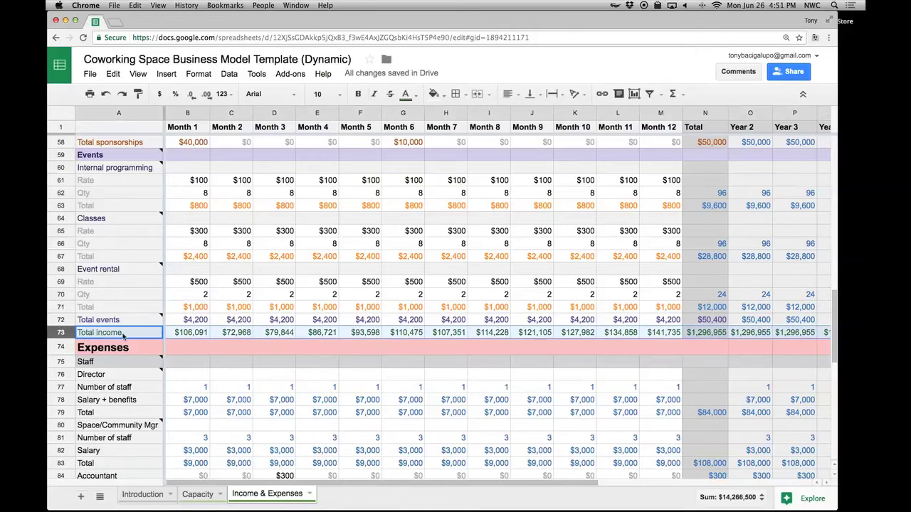
{"action": "left_click", "coordinate": [195, 335]}
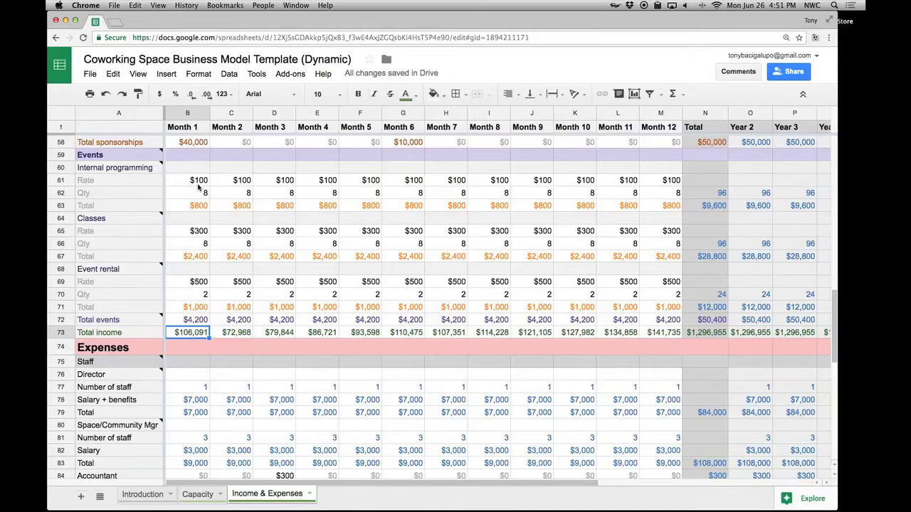
{"action": "left_click", "coordinate": [184, 143]}
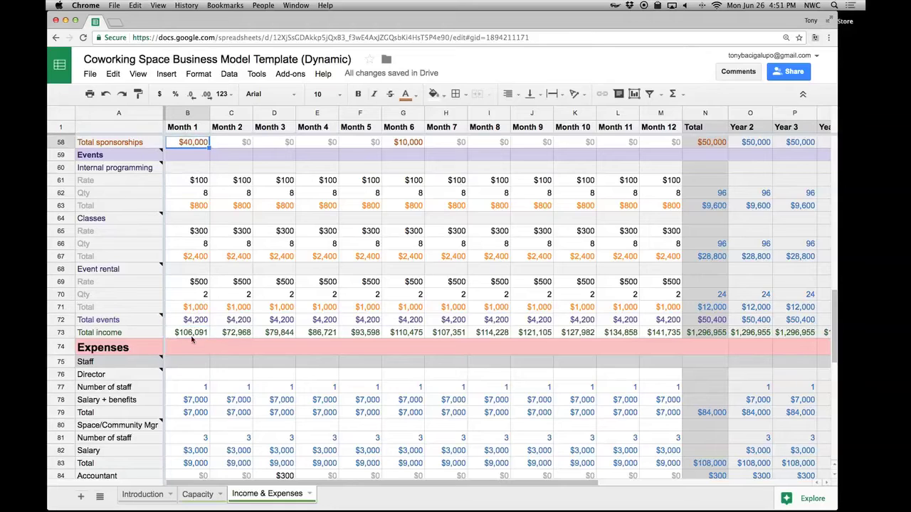
{"action": "left_click", "coordinate": [191, 334]}
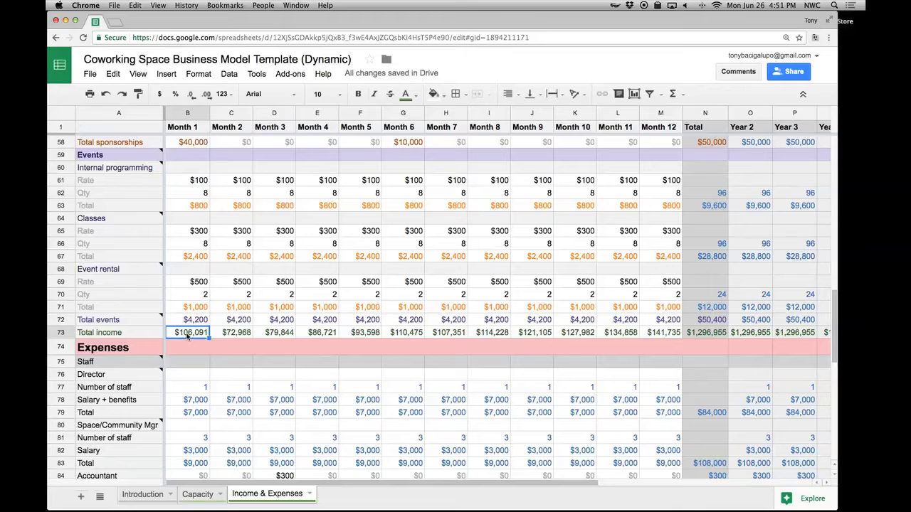
{"action": "left_click_drag", "start_coordinate": [229, 334], "coordinate": [666, 335]}
{"action": "left_click", "coordinate": [667, 339]}
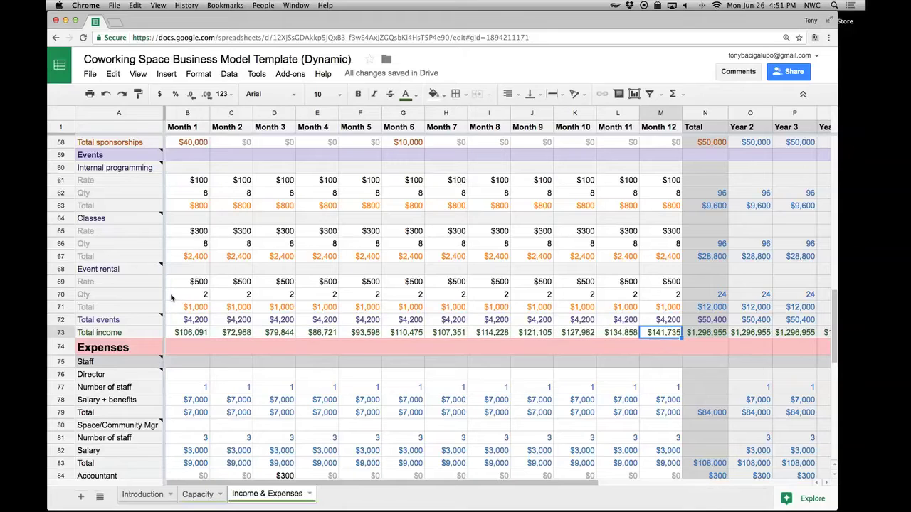
Step: Examine the Staff part of the Expenses section, including the Director rows and the note on Space/Community Mgr
{"action": "scroll", "coordinate": [173, 300], "scroll_direction": "down", "scroll_amount": 5}
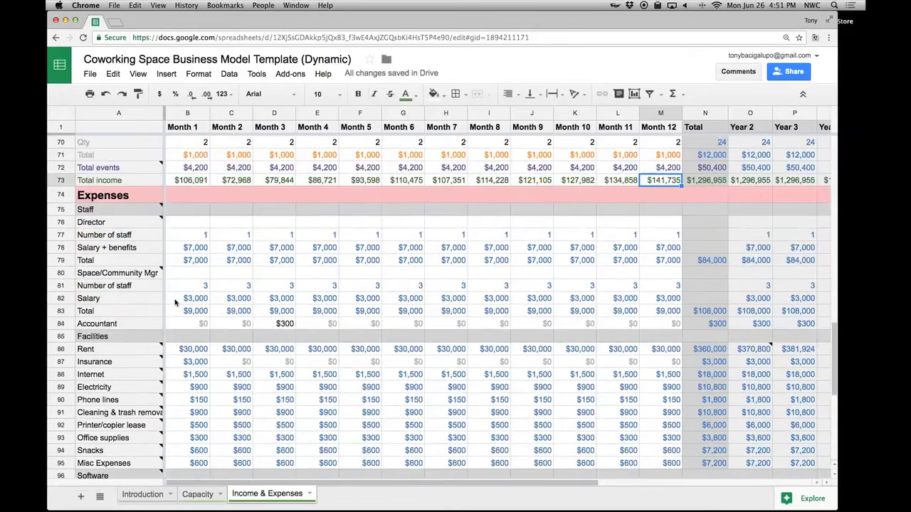
{"action": "scroll", "coordinate": [175, 302], "scroll_direction": "down", "scroll_amount": 1}
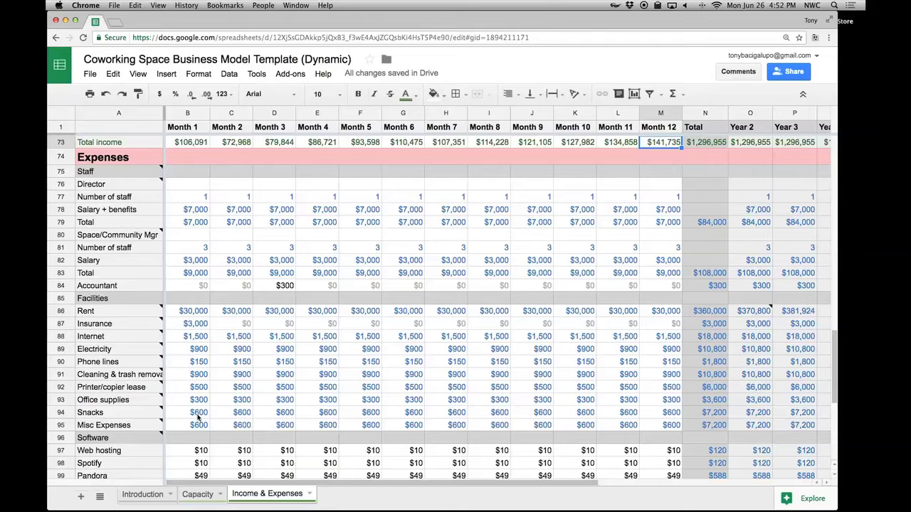
{"action": "scroll", "coordinate": [191, 374], "scroll_direction": "down", "scroll_amount": 1}
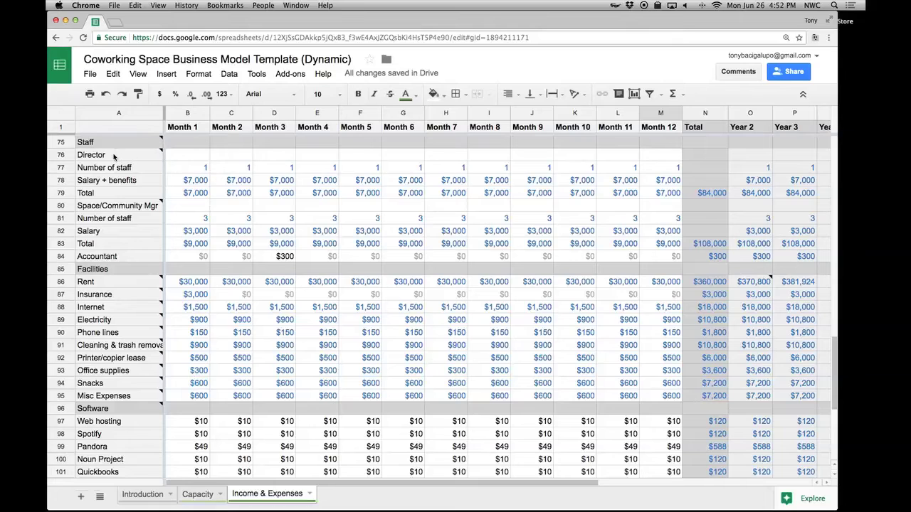
{"action": "mouse_move", "coordinate": [114, 156]}
{"action": "mouse_move", "coordinate": [141, 206]}
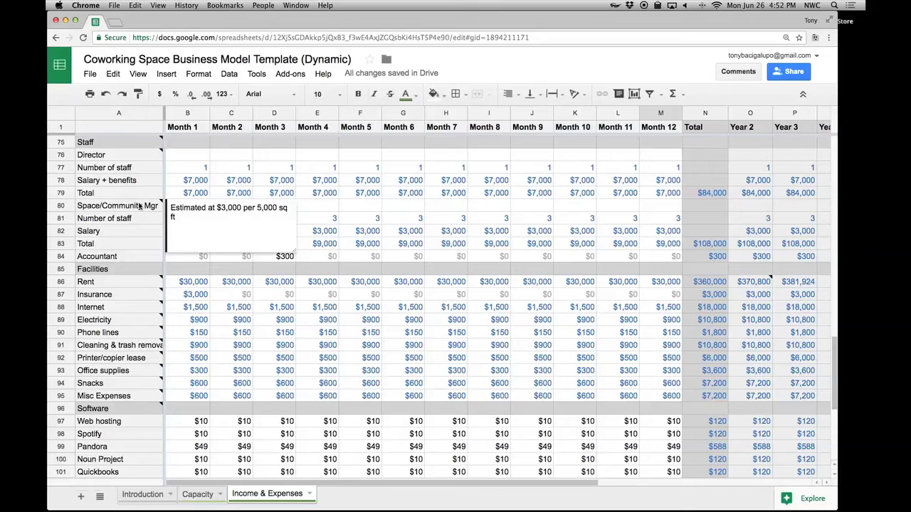
{"action": "left_click", "coordinate": [141, 207]}
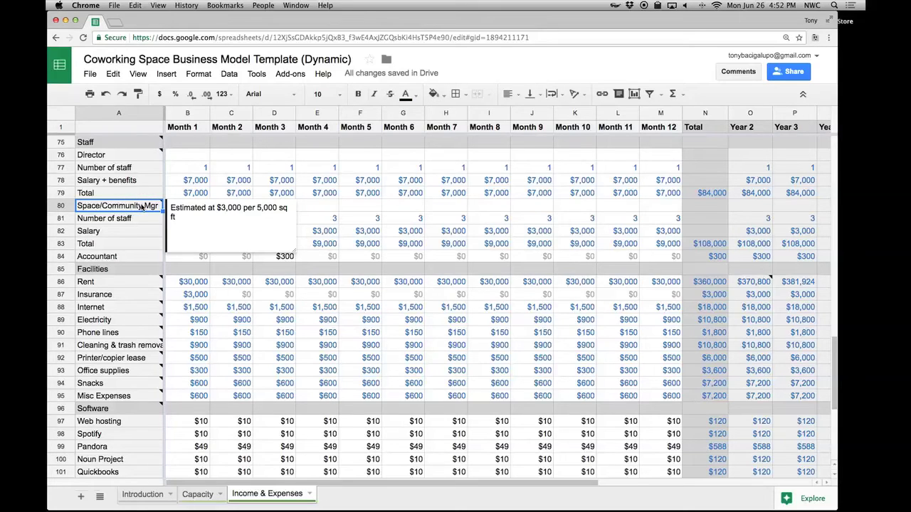
{"action": "double_click", "coordinate": [141, 206]}
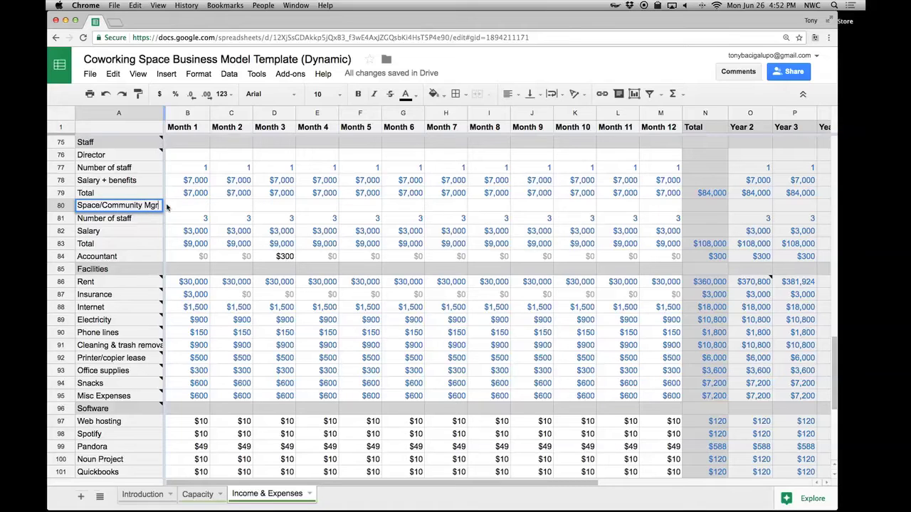
Step: Inspect the Month 1 Number of staff formulas for Space/Community Mgr and Director without changing them
{"action": "left_click", "coordinate": [184, 220]}
{"action": "double_click", "coordinate": [184, 220]}
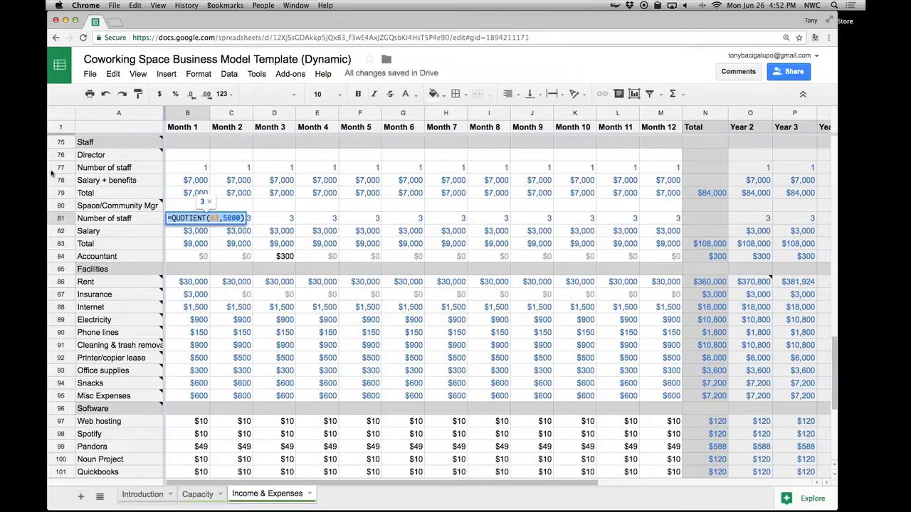
{"action": "double_click", "coordinate": [183, 168]}
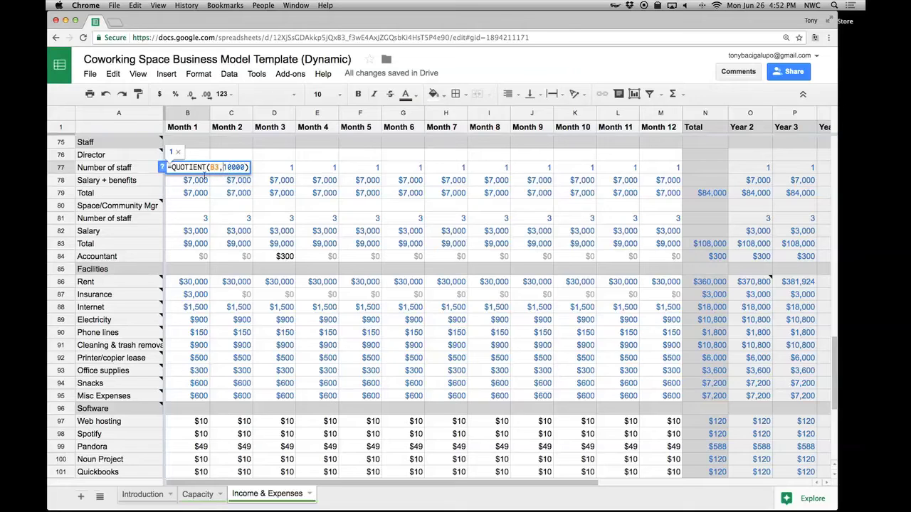
{"action": "left_click", "coordinate": [229, 167]}
{"action": "double_click", "coordinate": [228, 167]}
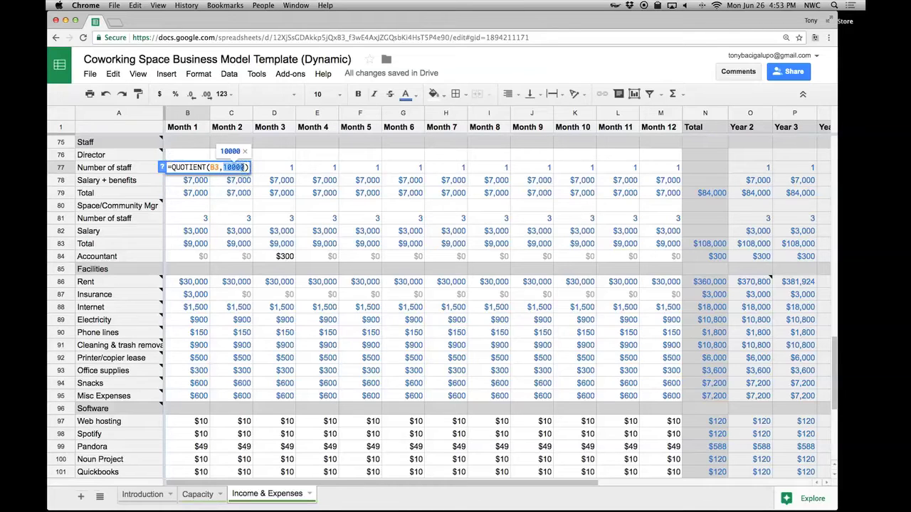
{"action": "left_click", "coordinate": [202, 182]}
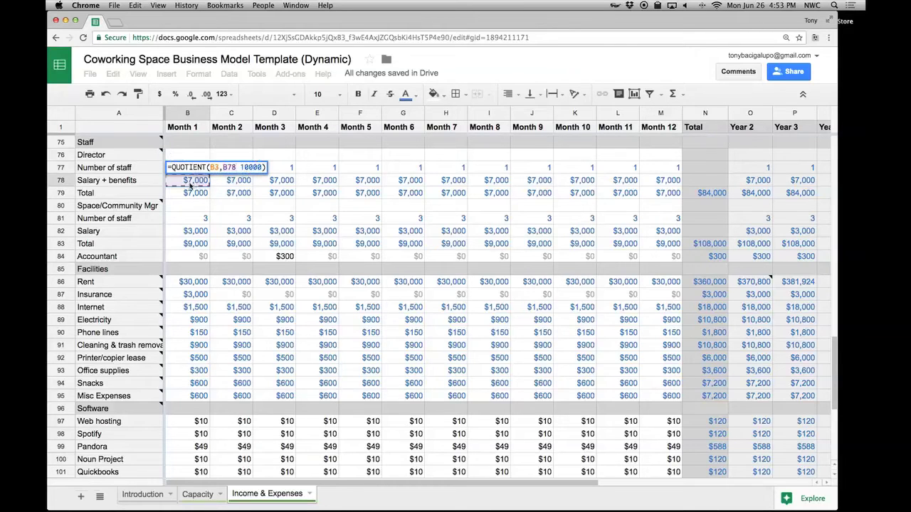
{"action": "key", "text": "Escape"}
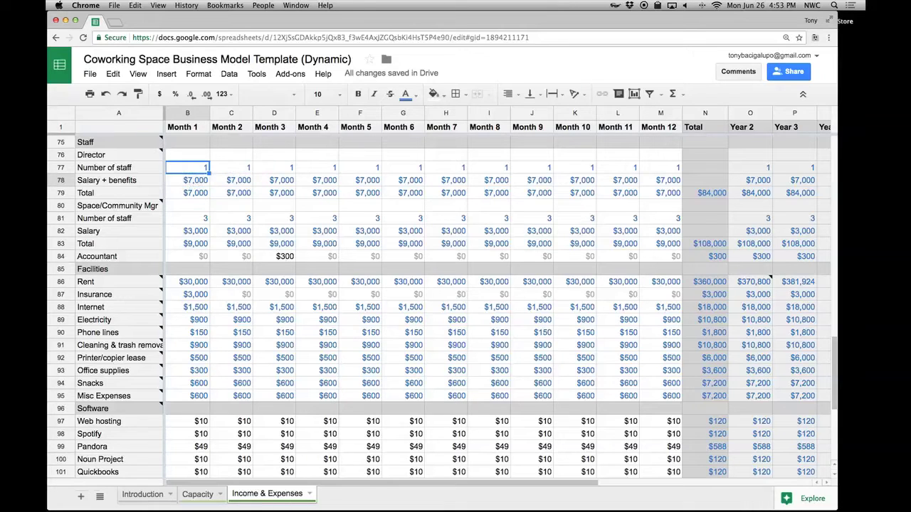
Step: Check the Director's Month 1 Salary + benefits and inspect the Total formula below it without changing it
{"action": "left_click", "coordinate": [190, 183]}
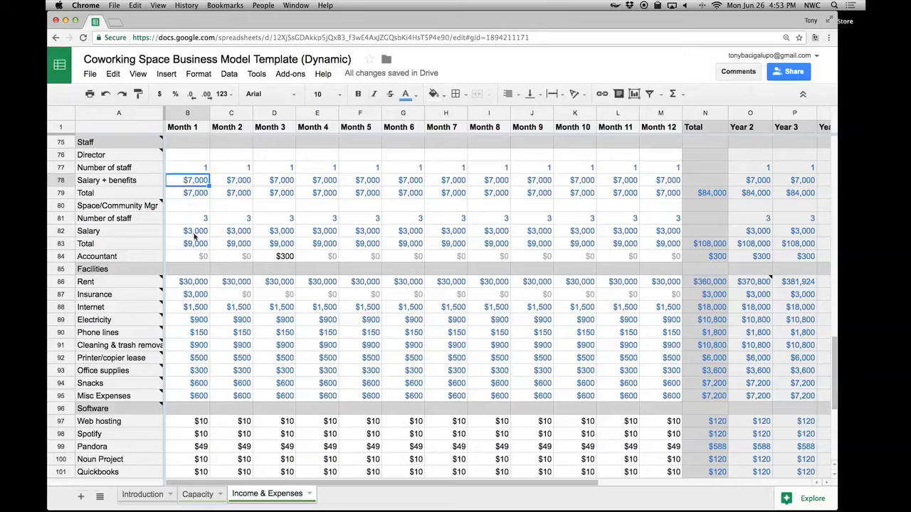
{"action": "double_click", "coordinate": [193, 194]}
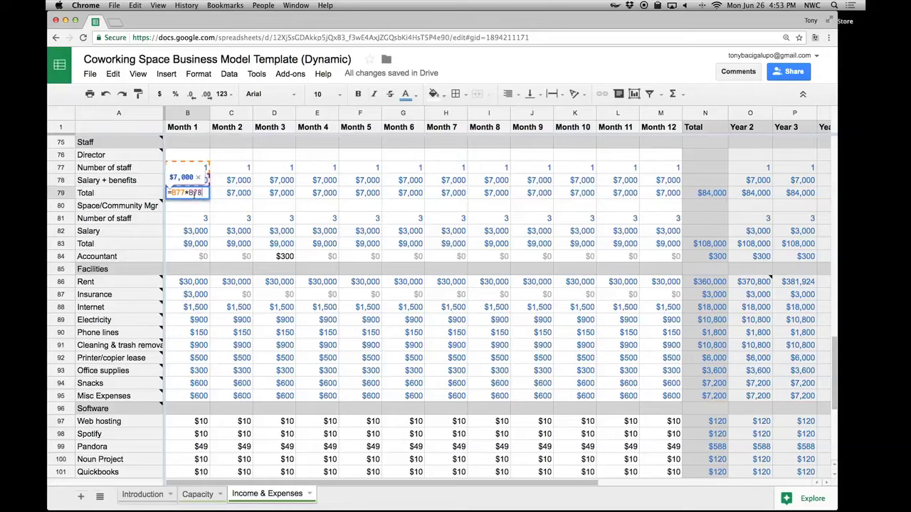
{"action": "key", "text": "Escape"}
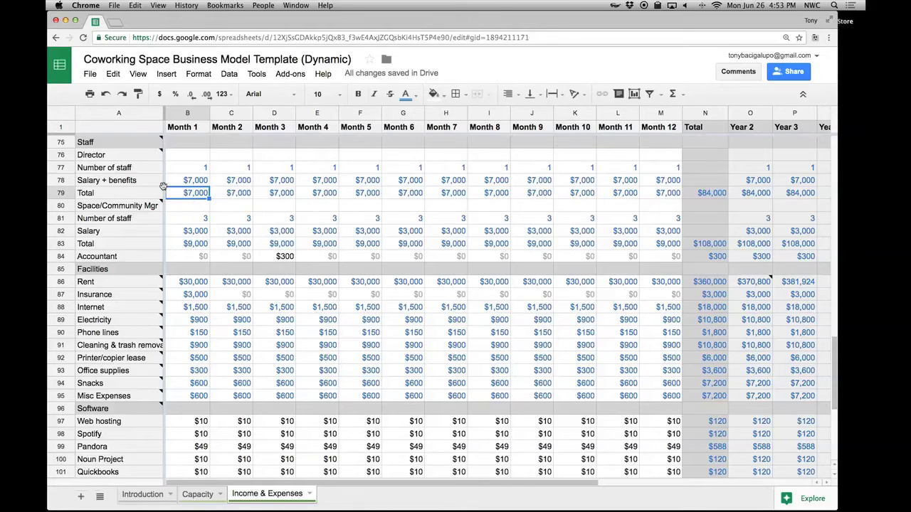
Step: Change the text colour of the Director's Salary + benefits values from Month 1 to Month 12 to black
{"action": "left_click", "coordinate": [71, 182]}
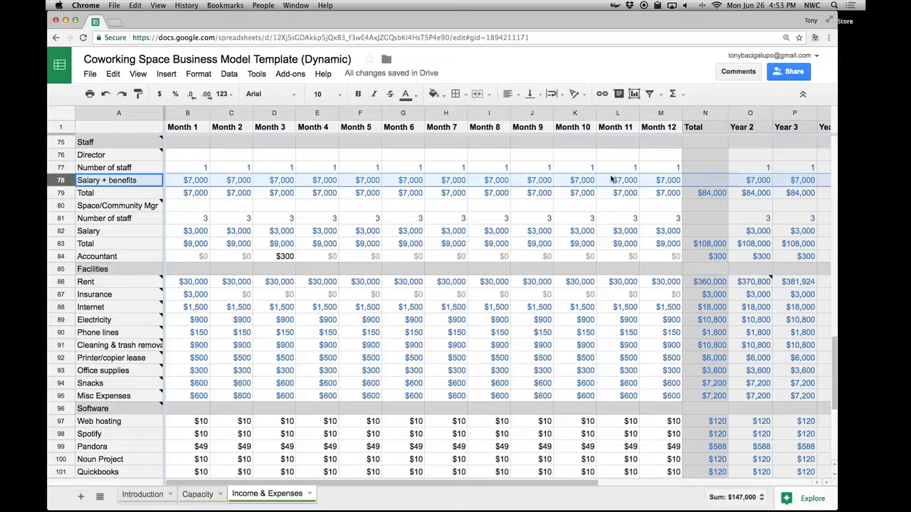
{"action": "left_click", "coordinate": [193, 180]}
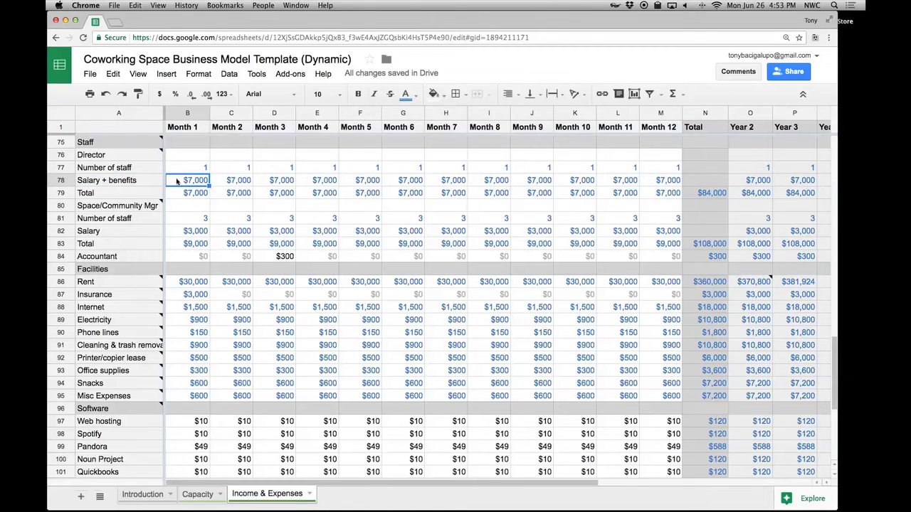
{"action": "double_click", "coordinate": [177, 180]}
{"action": "key", "text": "Escape"}
{"action": "left_click", "coordinate": [658, 180], "text": "shift"}
{"action": "left_click", "coordinate": [404, 93]}
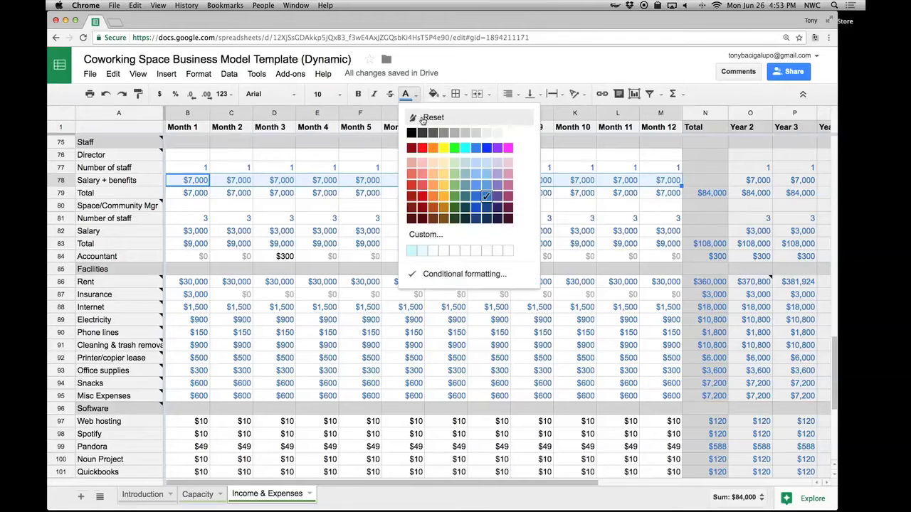
{"action": "left_click", "coordinate": [411, 132]}
Step: Change the text colour of the Space/Community Mgr Salary values from Month 1 to Month 12 to black
{"action": "left_click", "coordinate": [198, 234]}
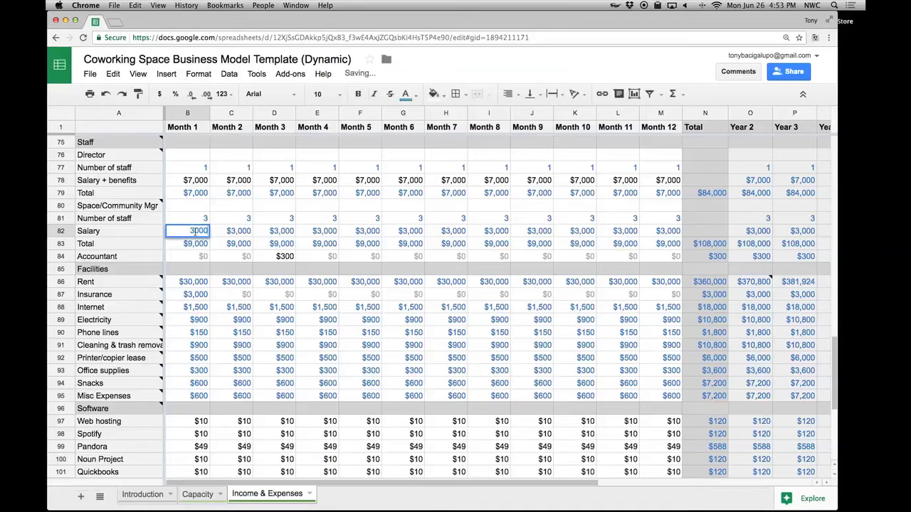
{"action": "left_click", "coordinate": [669, 231], "text": "shift"}
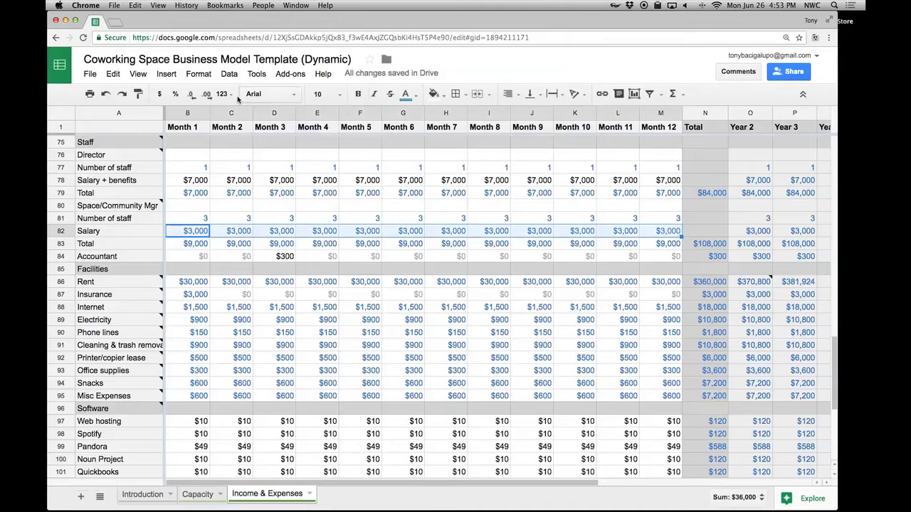
{"action": "left_click", "coordinate": [405, 93]}
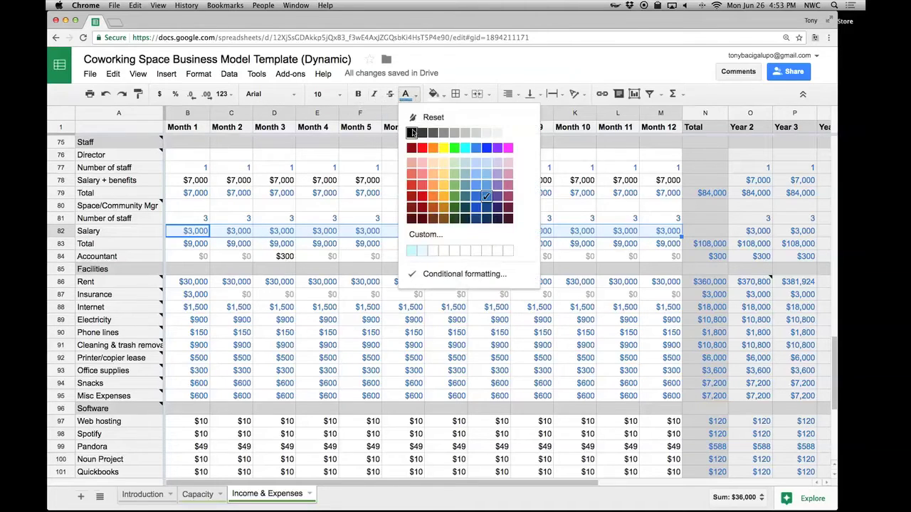
{"action": "left_click", "coordinate": [414, 134]}
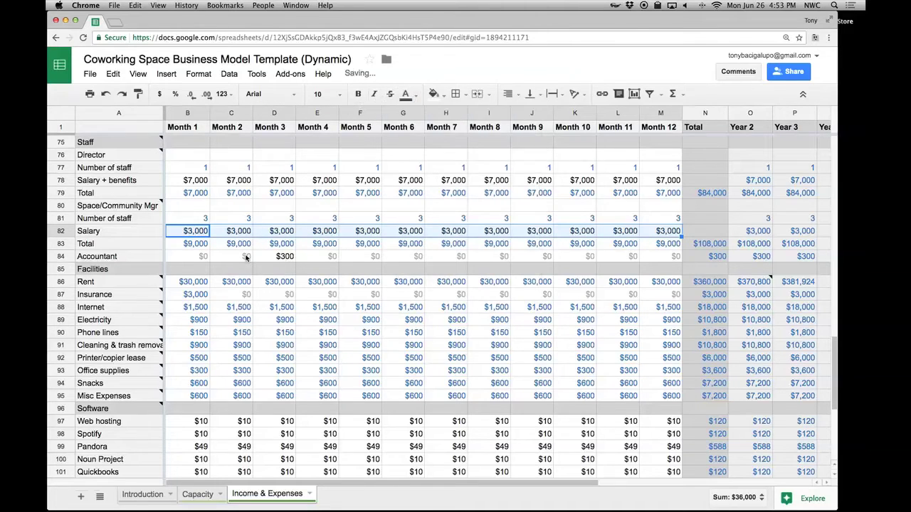
Step: Inspect the Space/Community Mgr's Month 1 Number of staff and Total formula without changing them, and check the Accountant row
{"action": "left_click", "coordinate": [195, 220]}
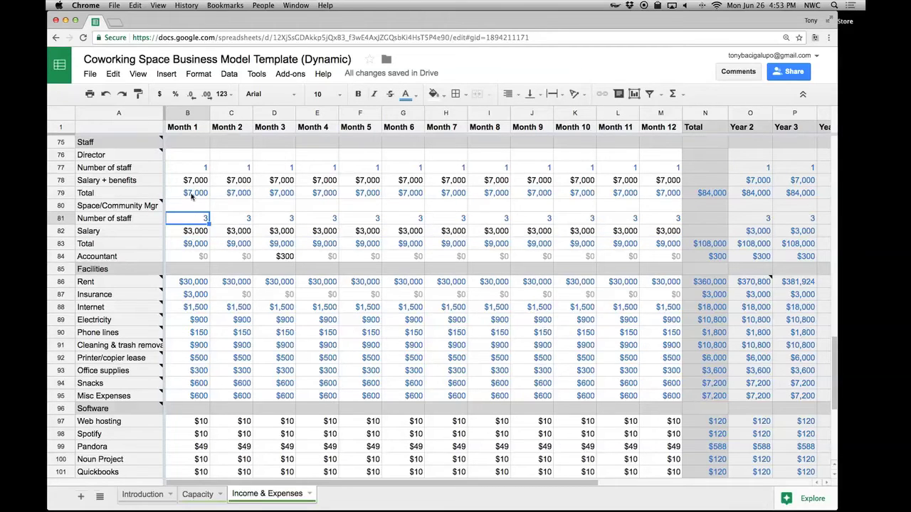
{"action": "double_click", "coordinate": [192, 243]}
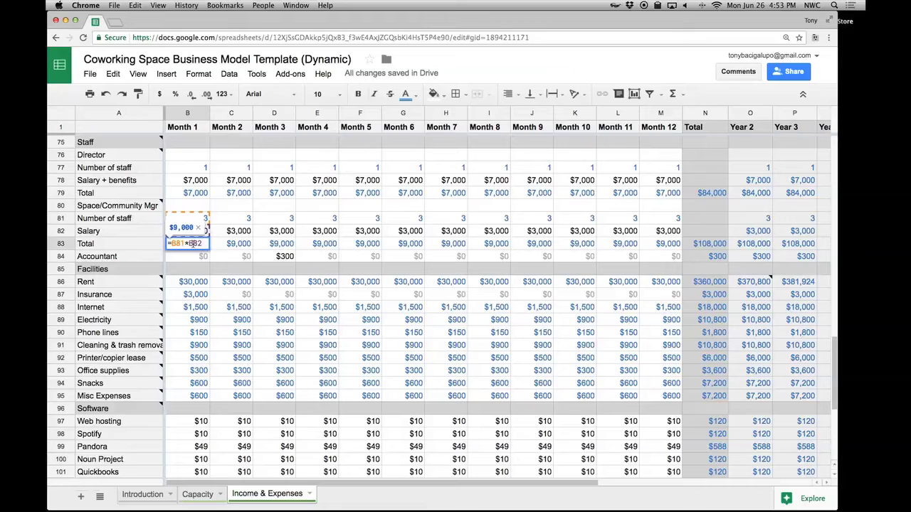
{"action": "key", "text": "Escape"}
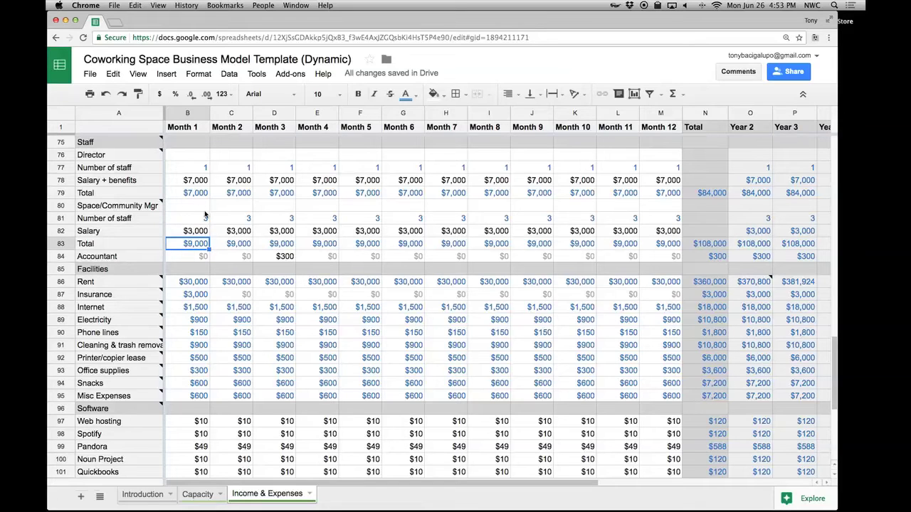
{"action": "left_click", "coordinate": [62, 256]}
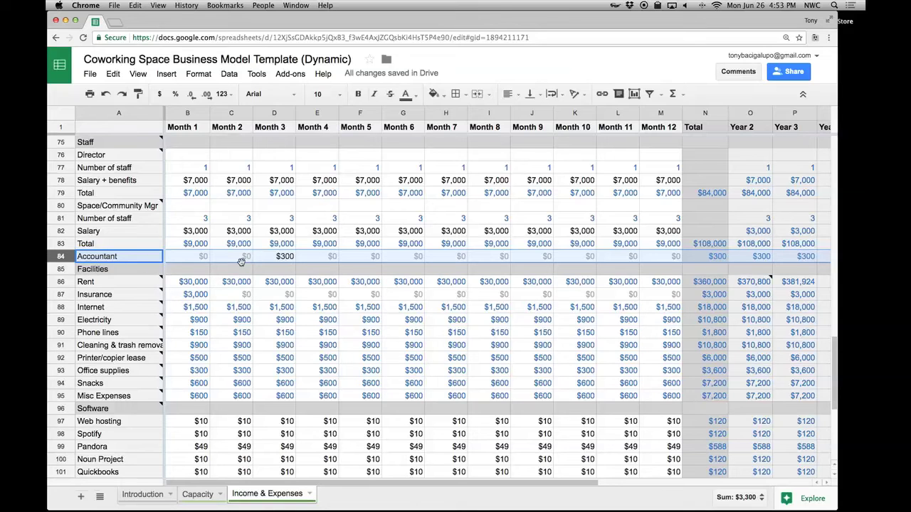
Step: Inspect the Month 1 Rent and Insurance formulas under Facilities without changing them
{"action": "scroll", "coordinate": [243, 261], "scroll_direction": "down", "scroll_amount": 3}
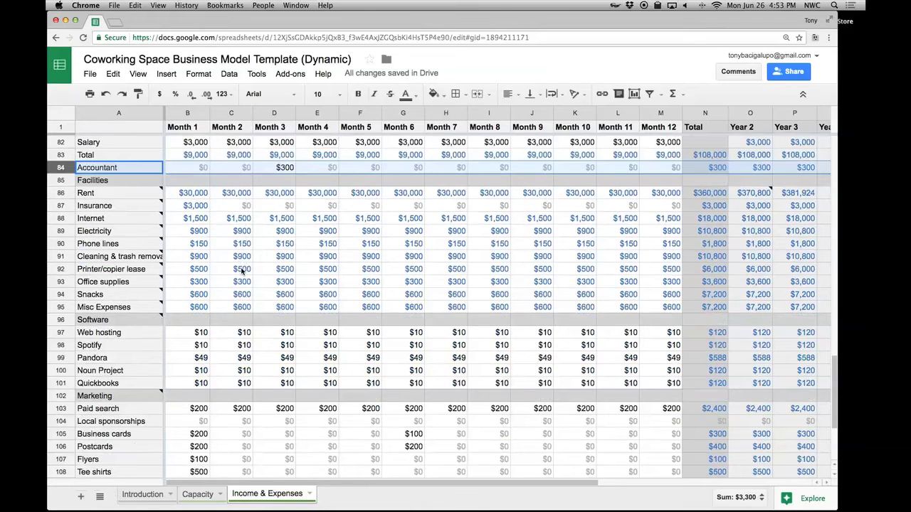
{"action": "left_click", "coordinate": [240, 232]}
{"action": "left_click", "coordinate": [185, 193]}
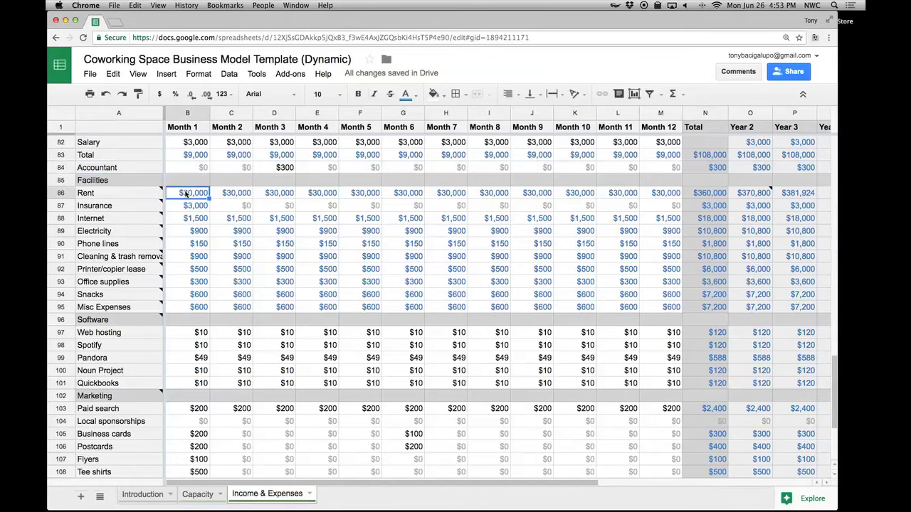
{"action": "double_click", "coordinate": [185, 193]}
{"action": "key", "text": "Escape"}
{"action": "left_click", "coordinate": [175, 207]}
{"action": "double_click", "coordinate": [175, 207]}
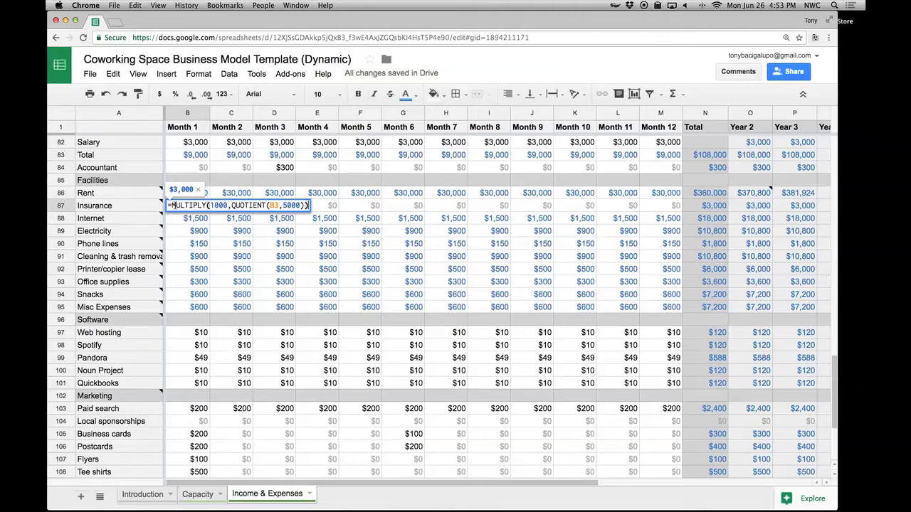
{"action": "key", "text": "Escape"}
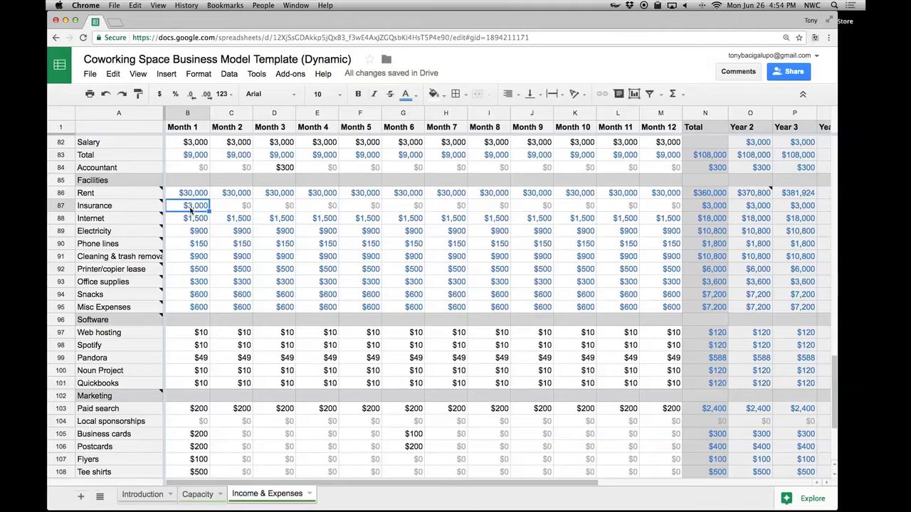
Step: Inspect the Month 1 formulas for Internet, Electricity and Phone lines without changing them
{"action": "double_click", "coordinate": [194, 219]}
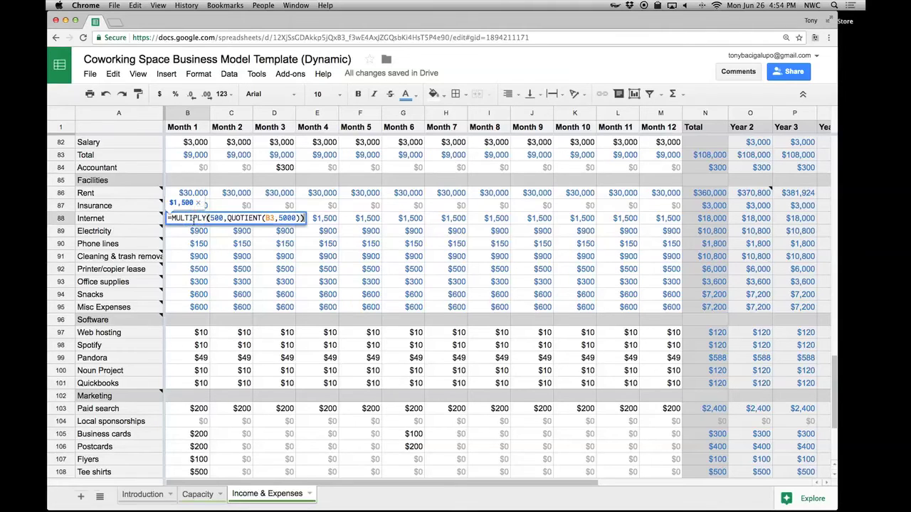
{"action": "key", "text": "Escape"}
{"action": "double_click", "coordinate": [194, 230]}
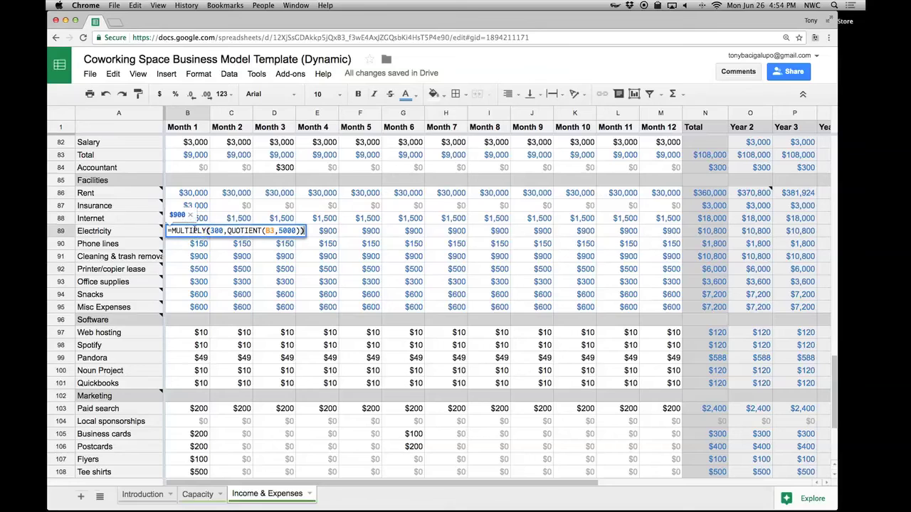
{"action": "key", "text": "Escape"}
{"action": "double_click", "coordinate": [194, 243]}
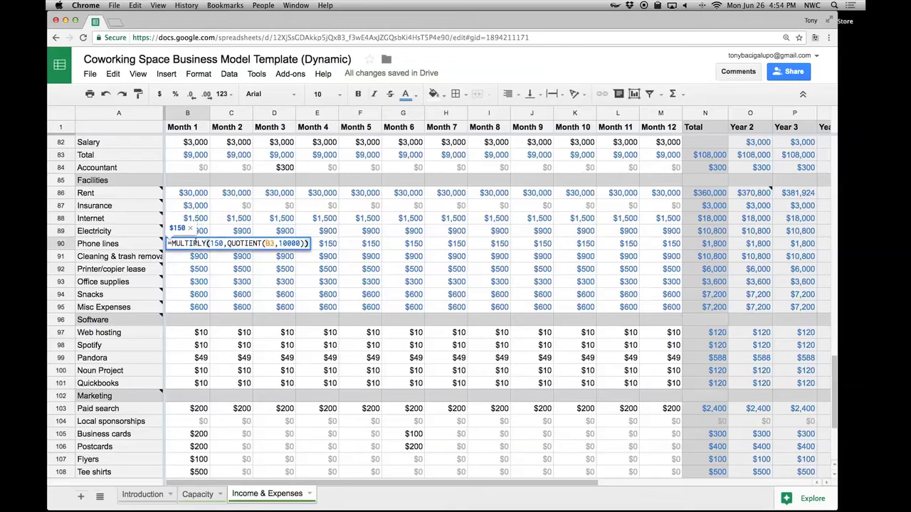
{"action": "key", "text": "Escape"}
Step: Inspect the Month 1 formulas for cleaning and trash removal, Printer/copier lease and Office supplies without changing them
{"action": "double_click", "coordinate": [198, 256]}
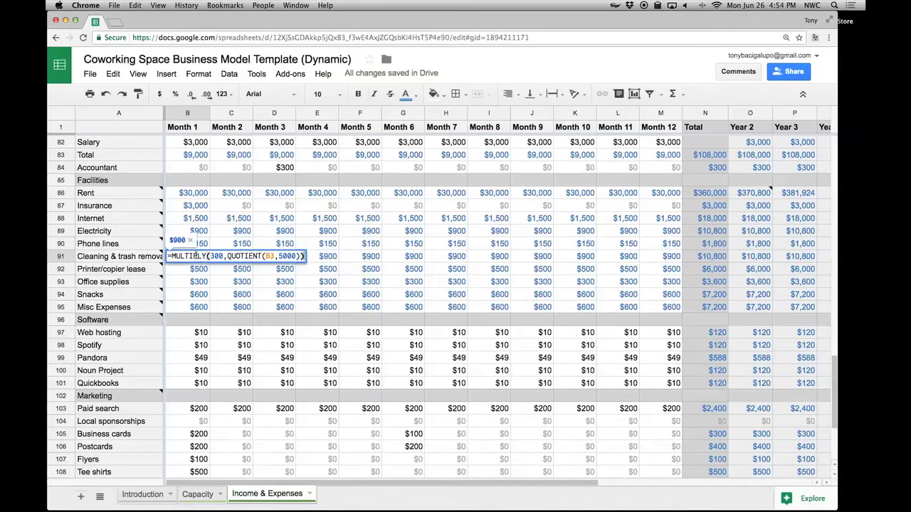
{"action": "key", "text": "Escape"}
{"action": "double_click", "coordinate": [194, 269]}
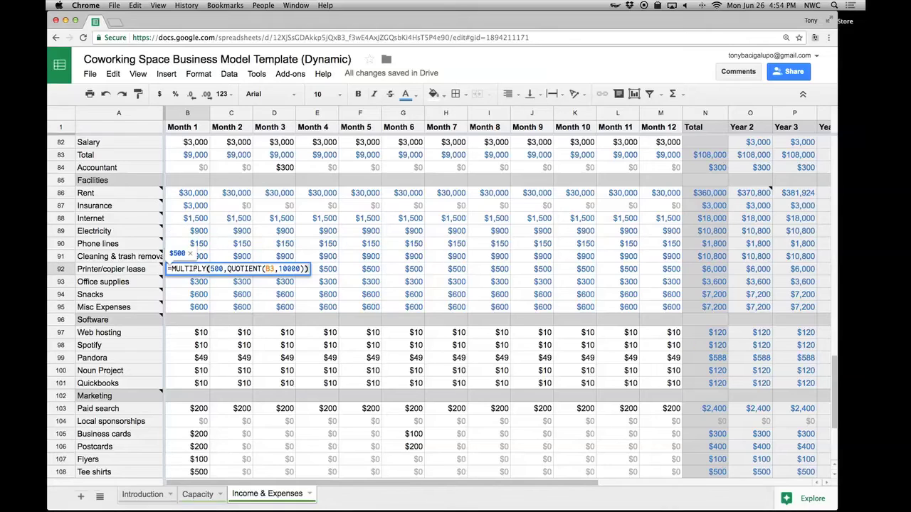
{"action": "key", "text": "Escape"}
{"action": "double_click", "coordinate": [203, 282]}
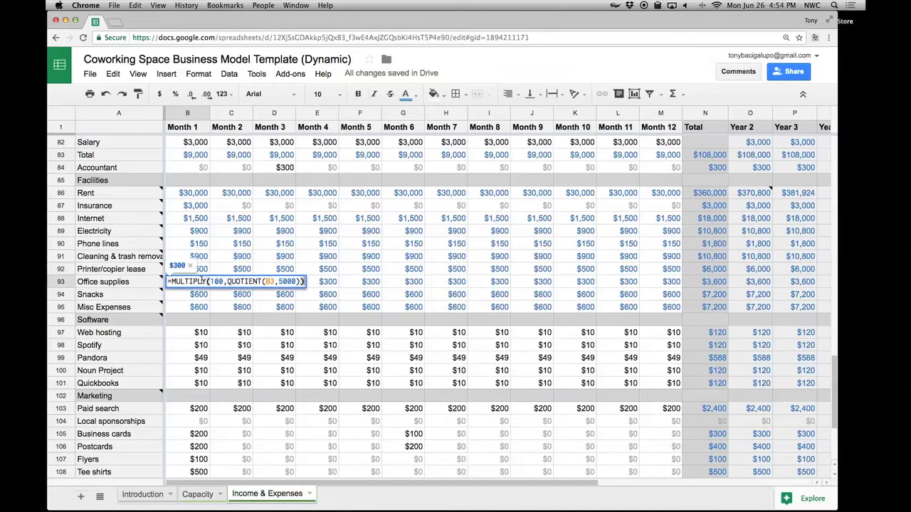
{"action": "key", "text": "Escape"}
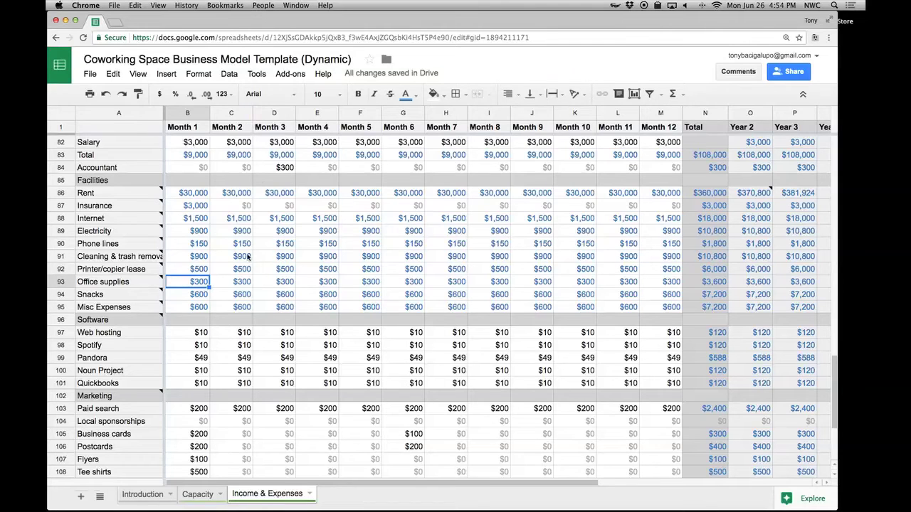
Step: Set the Pandora cost under Software to 0 for Month 2 and fill it across through Month 12
{"action": "scroll", "coordinate": [241, 253], "scroll_direction": "down", "scroll_amount": 3}
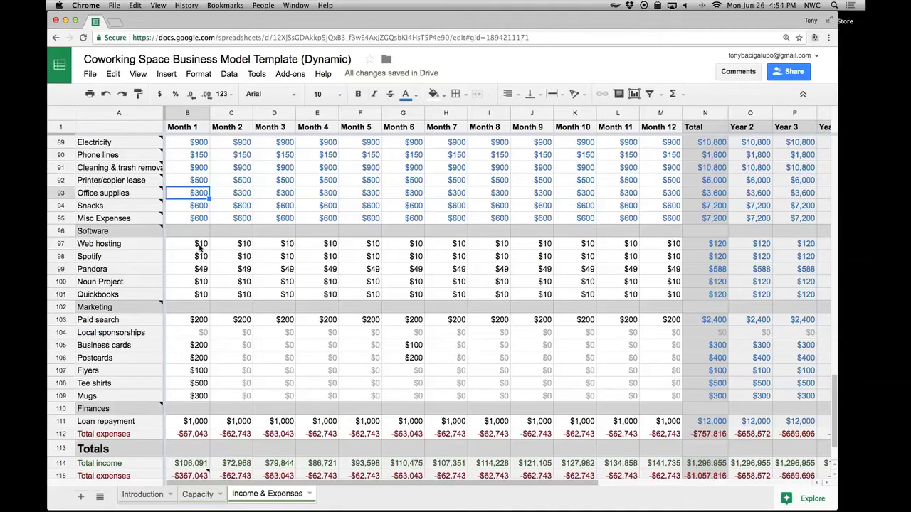
{"action": "left_click", "coordinate": [200, 272]}
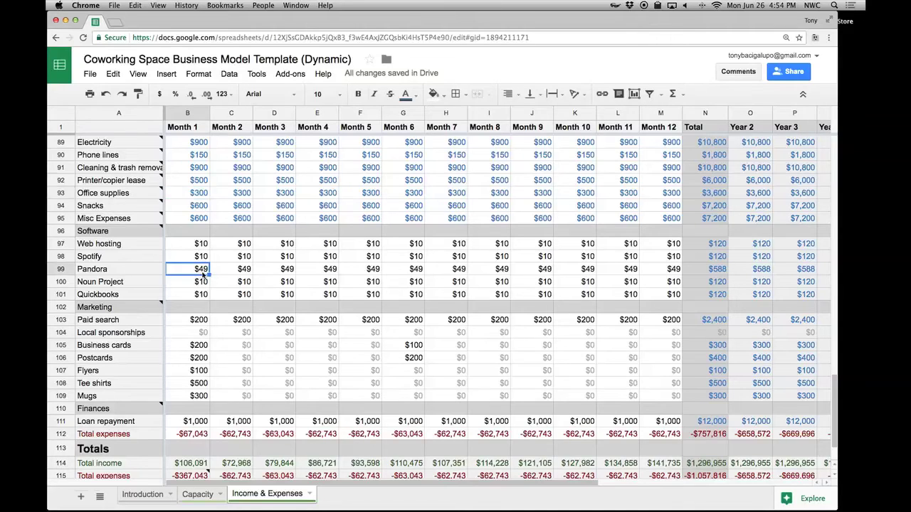
{"action": "left_click", "coordinate": [233, 271]}
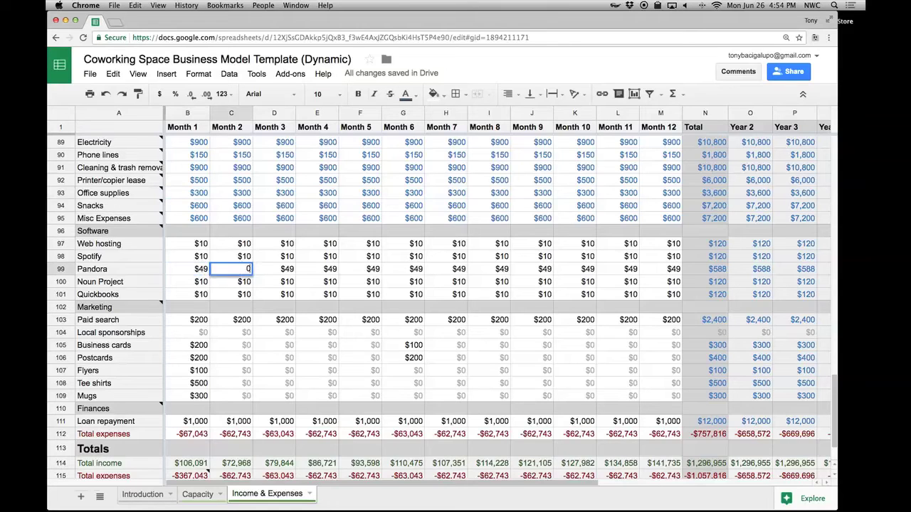
{"action": "key", "text": "Delete"}
{"action": "left_click_drag", "start_coordinate": [251, 275], "coordinate": [672, 270]}
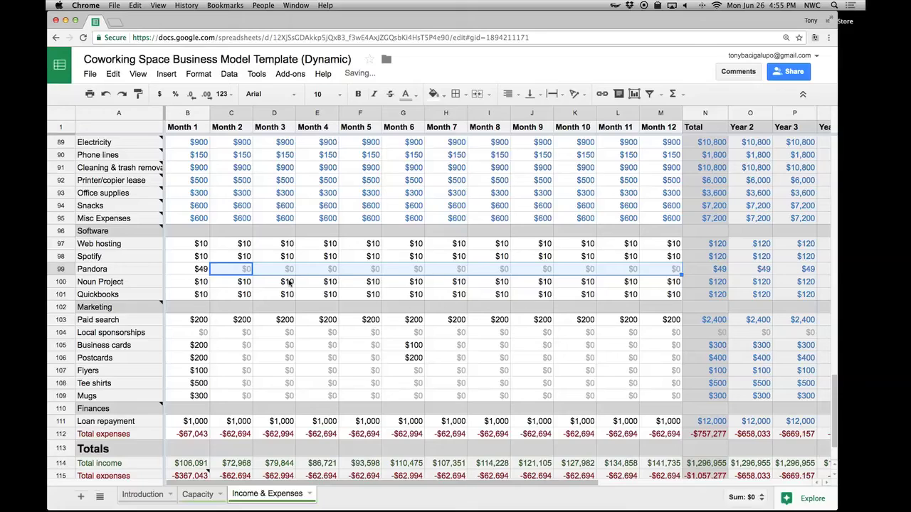
Step: Review the Month 1 Noun Project cost and the Marketing expenses from Paid search and Local sponsorships down to Mugs
{"action": "left_click", "coordinate": [185, 283]}
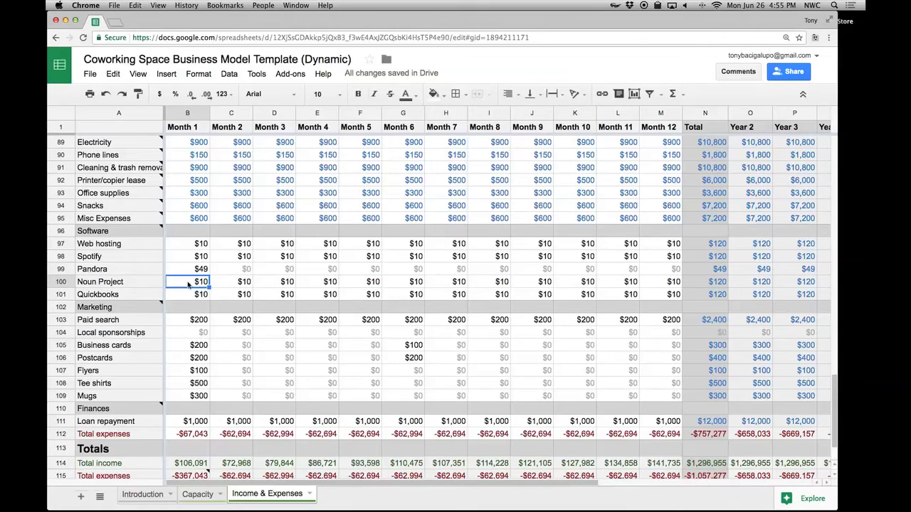
{"action": "scroll", "coordinate": [189, 278], "scroll_direction": "down", "scroll_amount": 3}
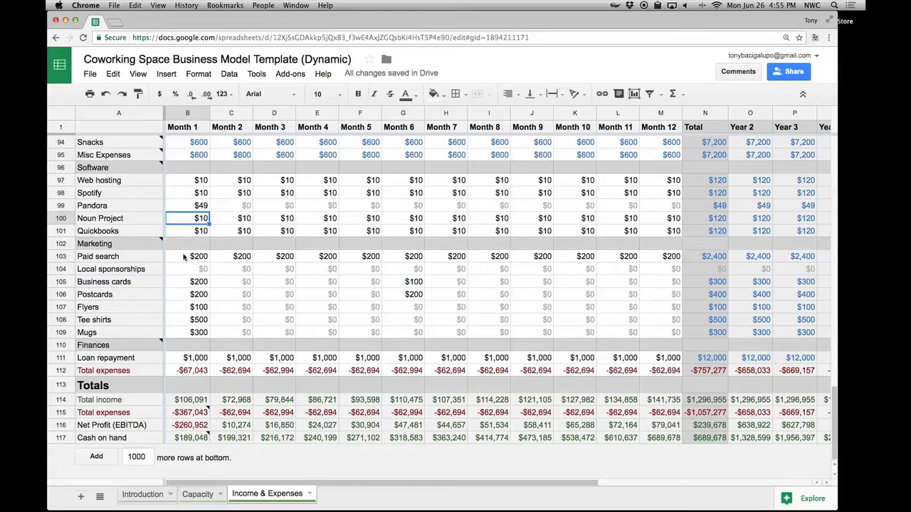
{"action": "left_click", "coordinate": [183, 258]}
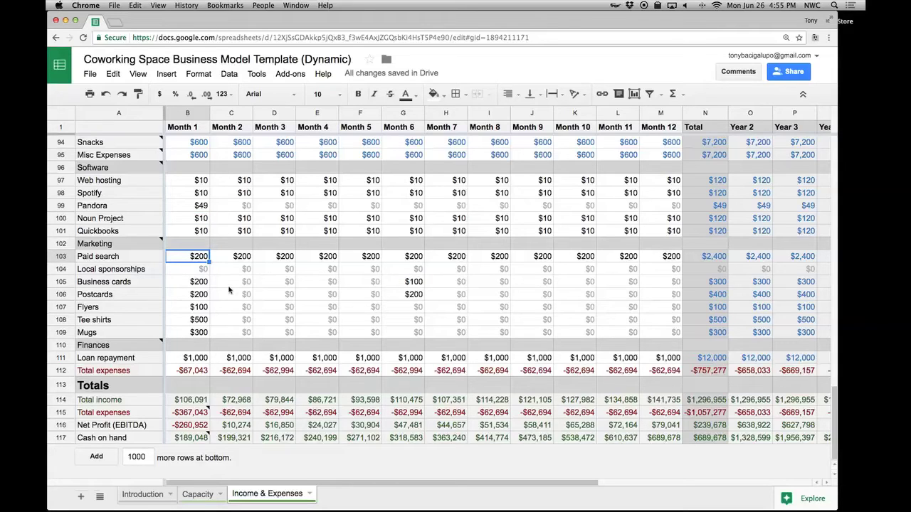
{"action": "left_click", "coordinate": [183, 272]}
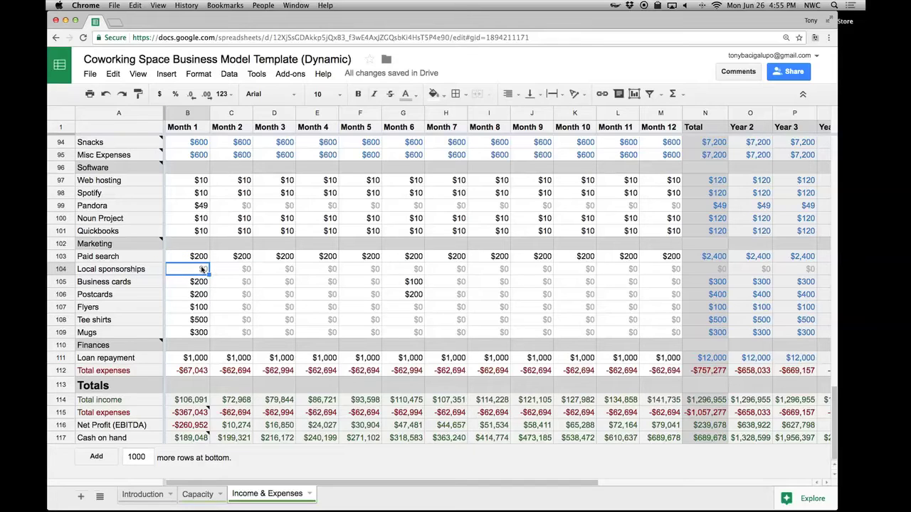
{"action": "left_click_drag", "start_coordinate": [197, 285], "coordinate": [197, 336]}
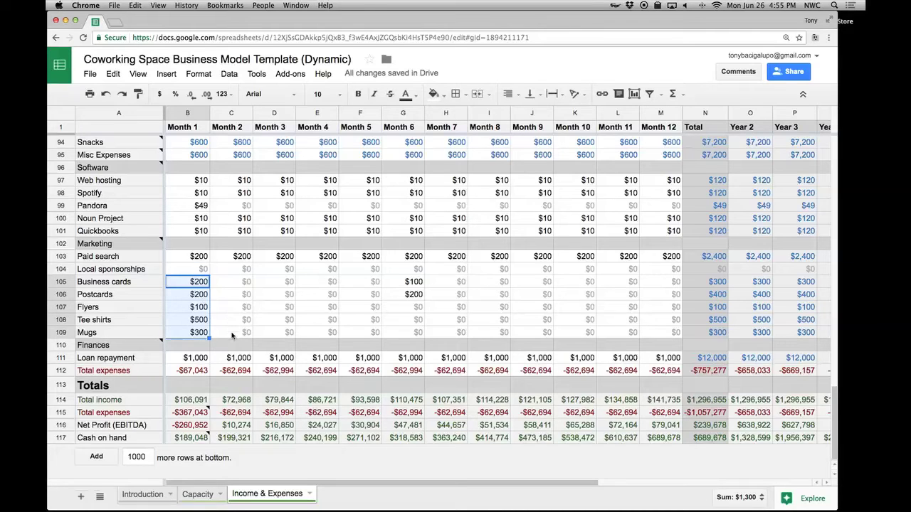
Step: Check the Month 1 Loan repayment, Total expenses and Net Profit, read the Cash on hand note, and return to the Variables section
{"action": "left_click", "coordinate": [192, 360]}
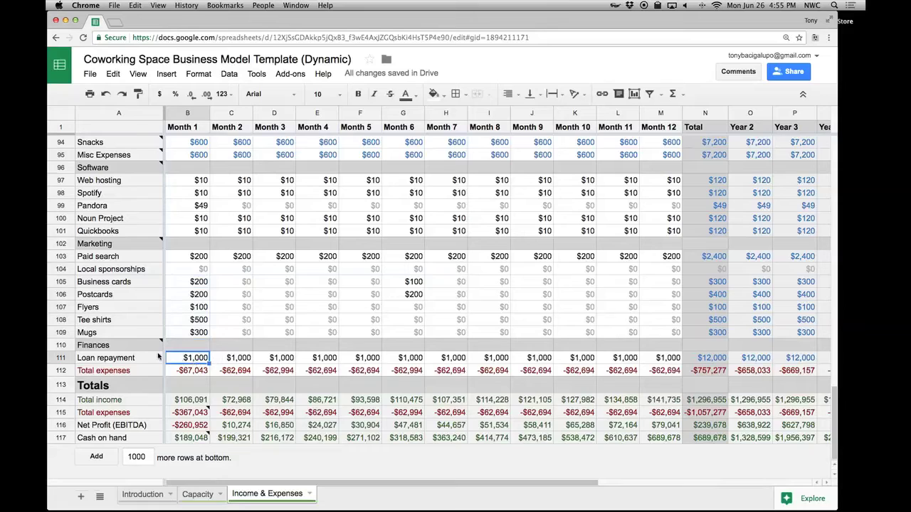
{"action": "mouse_move", "coordinate": [149, 346]}
{"action": "left_click", "coordinate": [198, 371]}
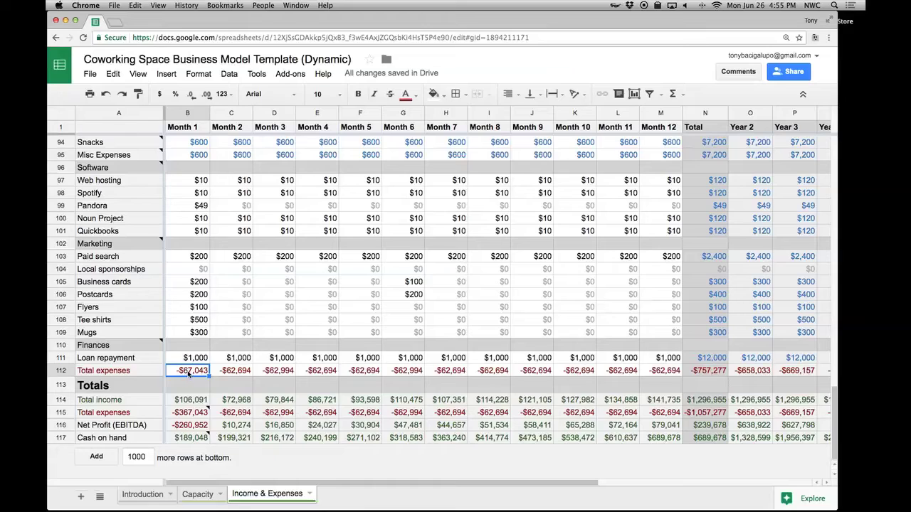
{"action": "mouse_move", "coordinate": [184, 413]}
{"action": "left_click", "coordinate": [189, 427]}
{"action": "mouse_move", "coordinate": [190, 439]}
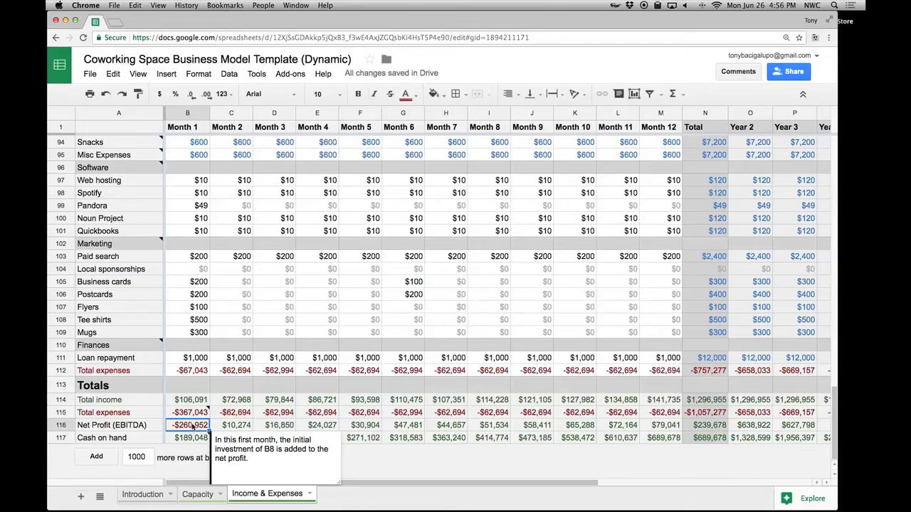
{"action": "scroll", "coordinate": [199, 424], "scroll_direction": "up", "scroll_amount": 20}
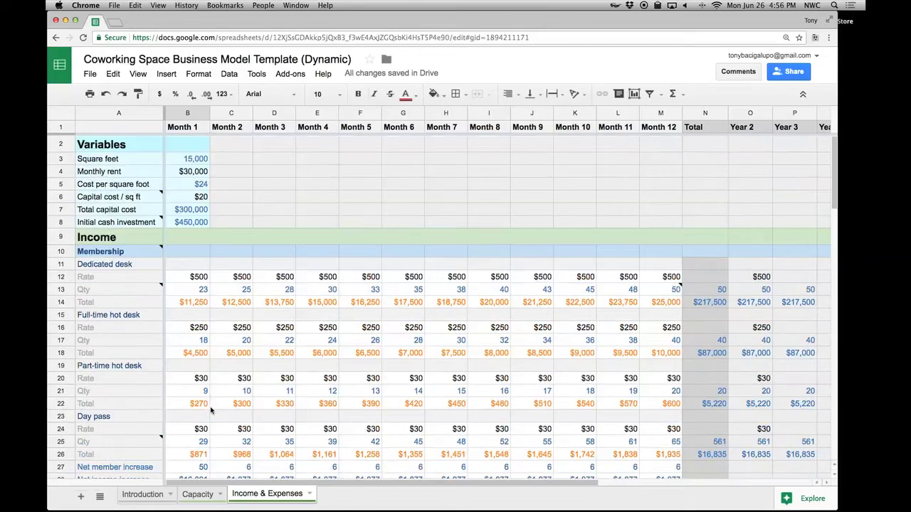
Step: Compare the Initial cash investment with the Month 1 Cash on hand, and review the Month 2 figures from Total income to Net Profit
{"action": "left_click", "coordinate": [194, 222]}
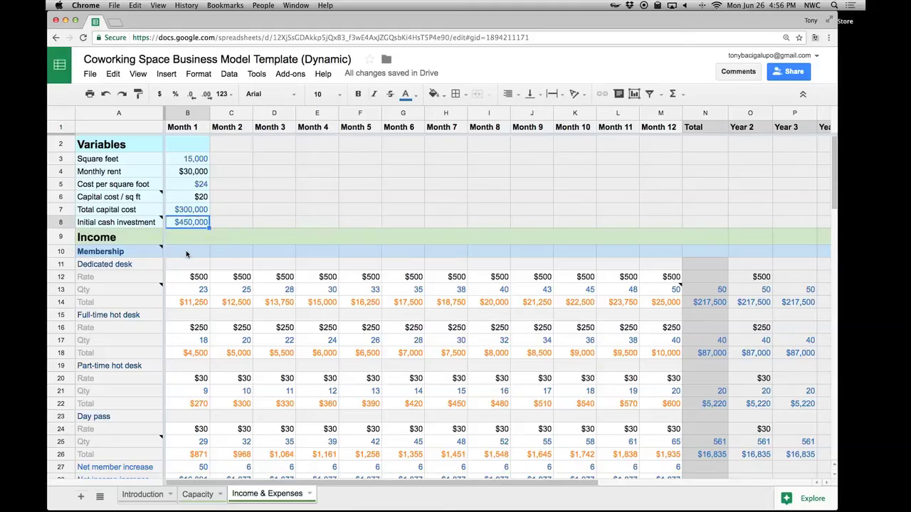
{"action": "scroll", "coordinate": [188, 256], "scroll_direction": "down", "scroll_amount": 18}
{"action": "scroll", "coordinate": [188, 265], "scroll_direction": "down", "scroll_amount": 3}
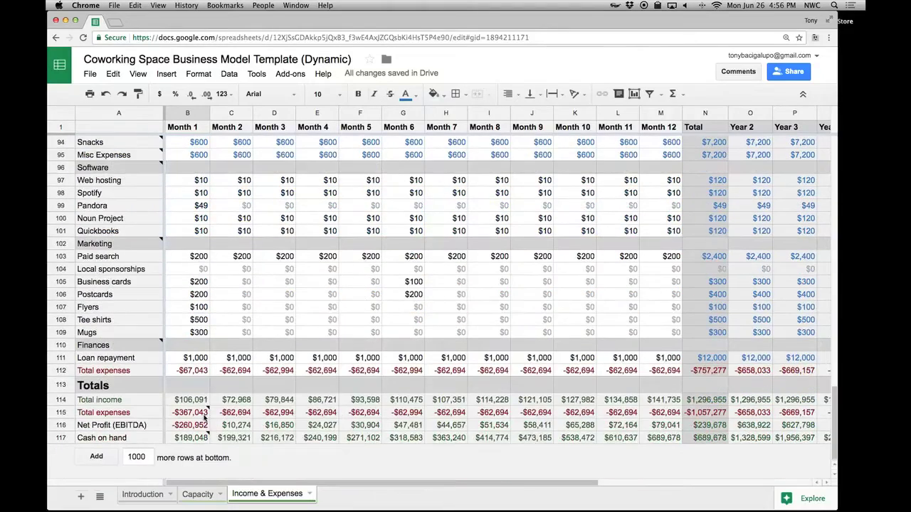
{"action": "left_click", "coordinate": [195, 437]}
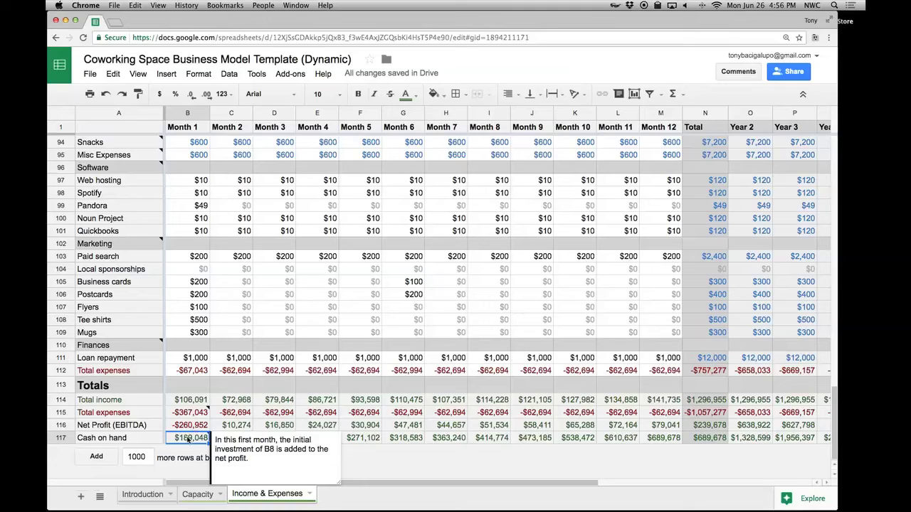
{"action": "left_click", "coordinate": [233, 427]}
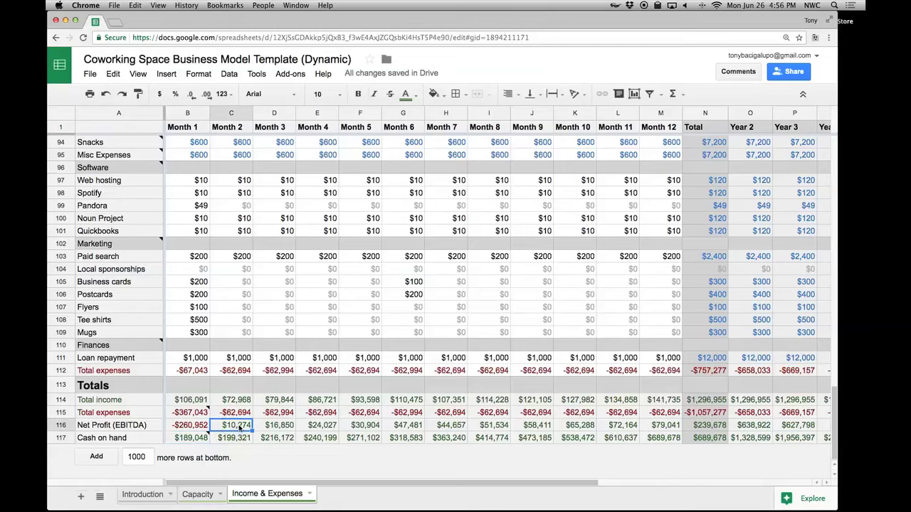
{"action": "left_click_drag", "start_coordinate": [239, 403], "coordinate": [244, 427]}
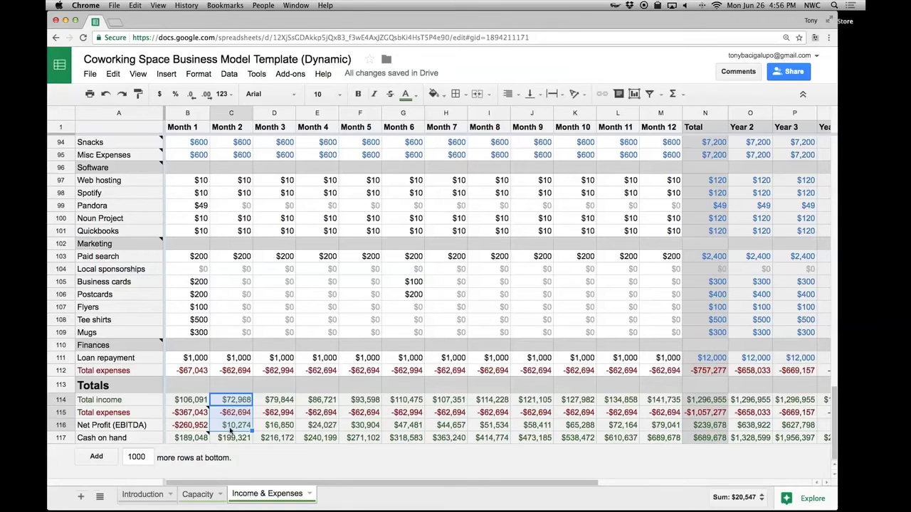
Step: Check the Month 12 Cash on hand and review the first-year Total column down to its Cash on hand
{"action": "left_click", "coordinate": [653, 440]}
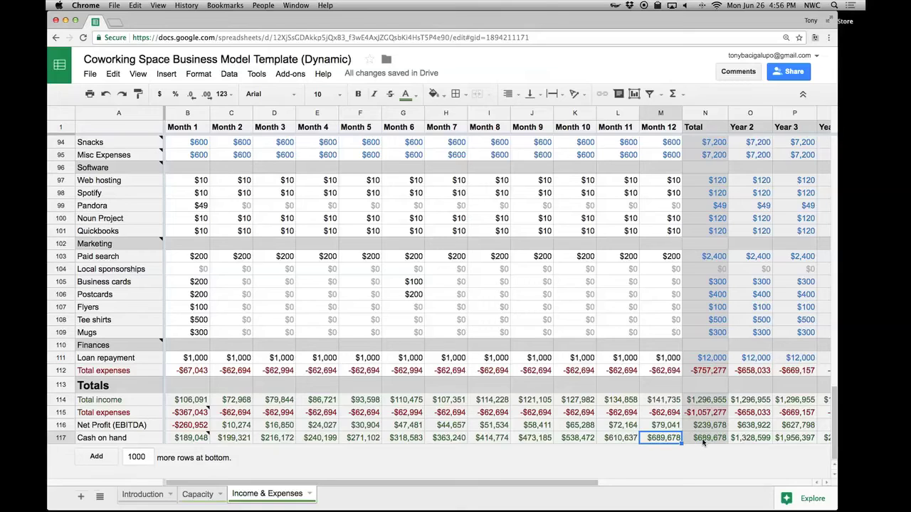
{"action": "left_click", "coordinate": [705, 113]}
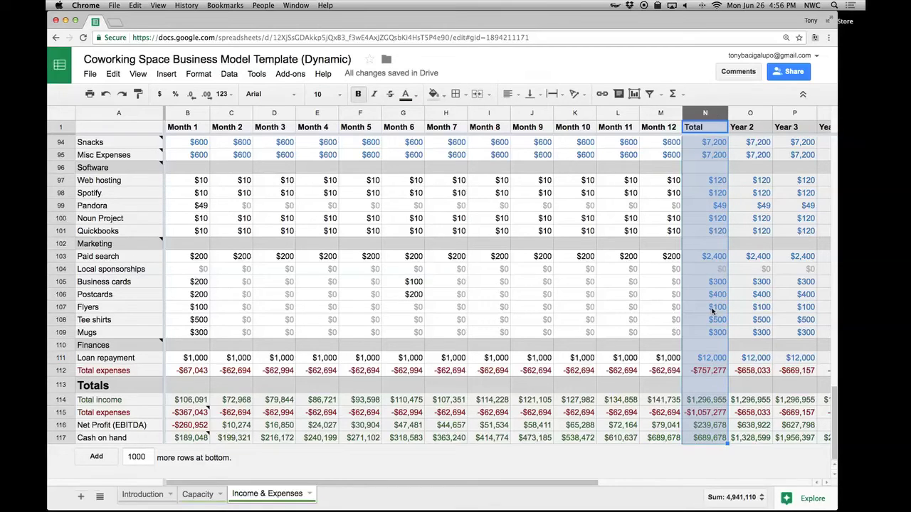
{"action": "left_click", "coordinate": [708, 439]}
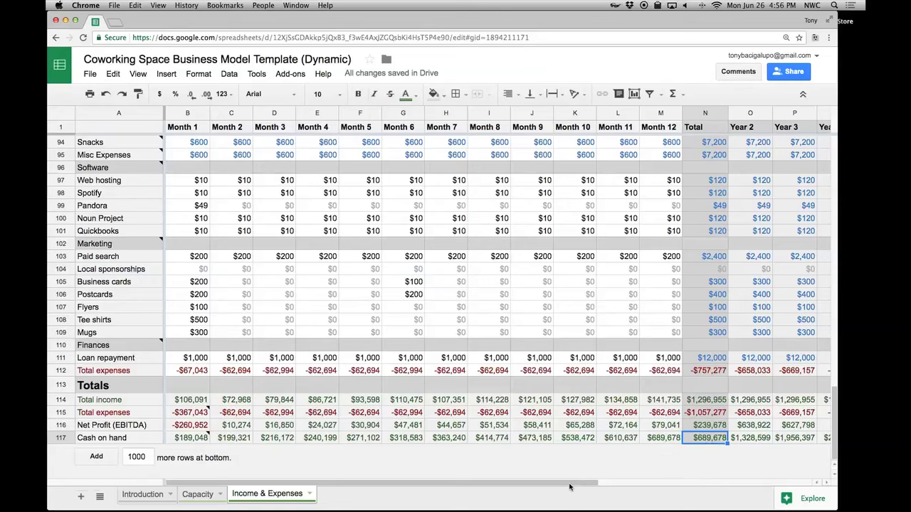
Step: Review the Year 2 to Year 10 projections for the expenses, Events income and Sponsorships income
{"action": "left_click_drag", "start_coordinate": [569, 487], "coordinate": [803, 472]}
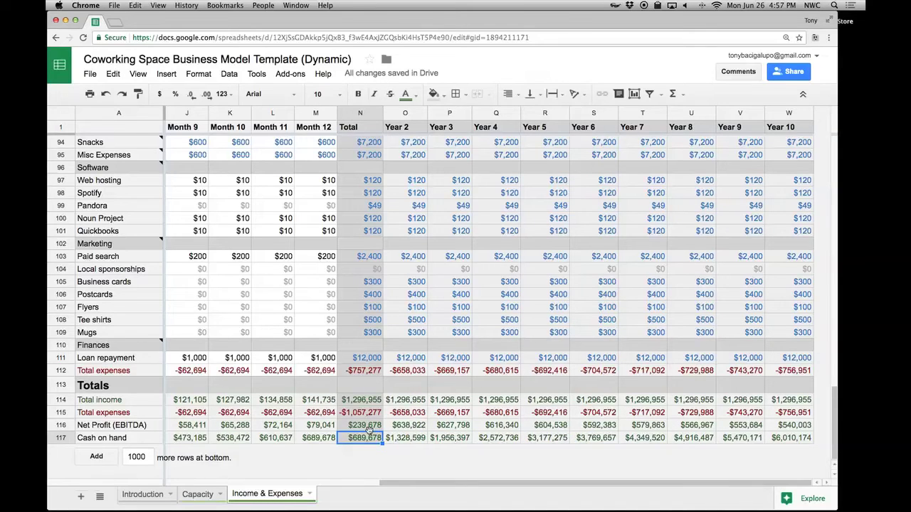
{"action": "scroll", "coordinate": [368, 441], "scroll_direction": "up", "scroll_amount": 10}
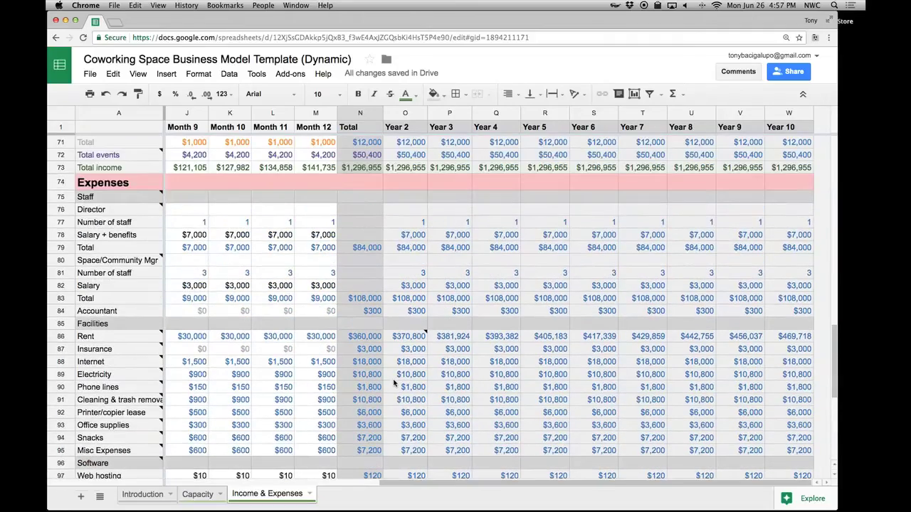
{"action": "scroll", "coordinate": [393, 378], "scroll_direction": "up", "scroll_amount": 3}
{"action": "scroll", "coordinate": [391, 368], "scroll_direction": "up", "scroll_amount": 4}
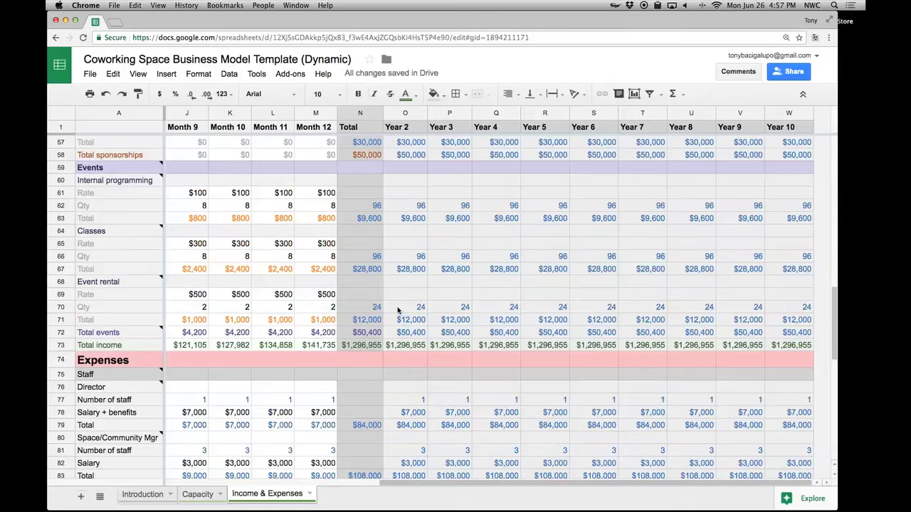
{"action": "left_click_drag", "start_coordinate": [415, 205], "coordinate": [814, 301]}
{"action": "scroll", "coordinate": [656, 250], "scroll_direction": "up", "scroll_amount": 7}
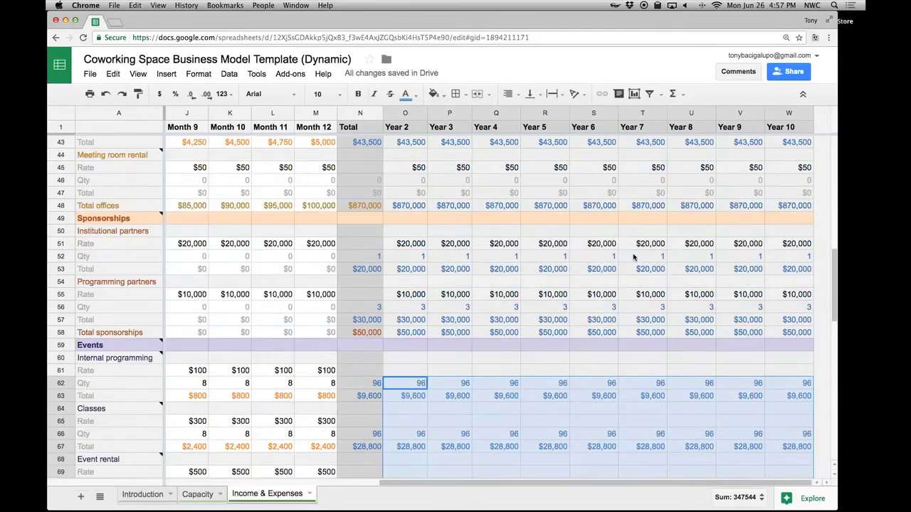
{"action": "left_click_drag", "start_coordinate": [396, 245], "coordinate": [770, 308]}
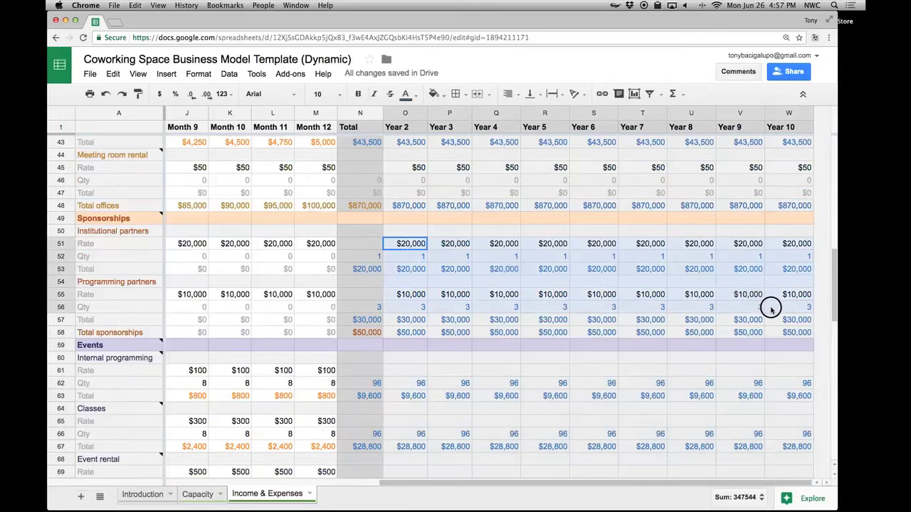
Step: Review the Year 2 to Year 10 Private Offices and Membership projections, including the Dedicated desk rates and the Year 2 Full-time hot desk total
{"action": "scroll", "coordinate": [732, 288], "scroll_direction": "up", "scroll_amount": 6}
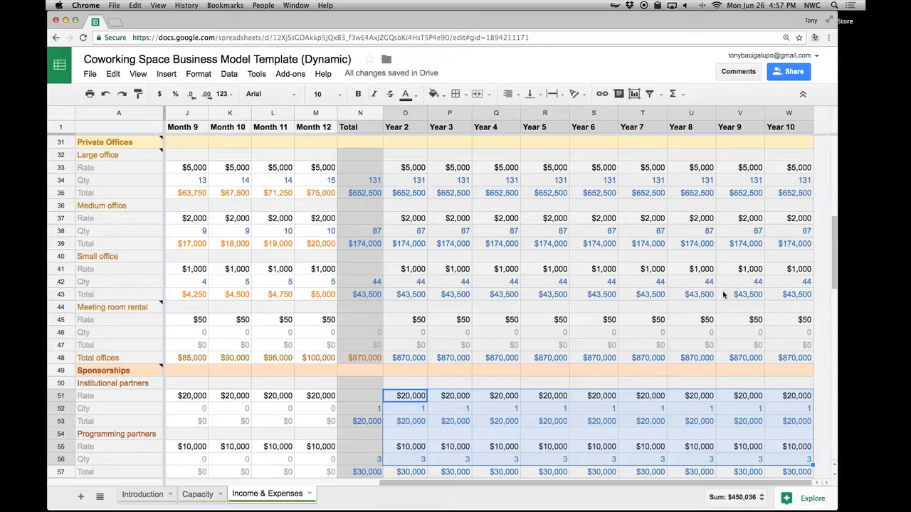
{"action": "scroll", "coordinate": [548, 247], "scroll_direction": "up", "scroll_amount": 7}
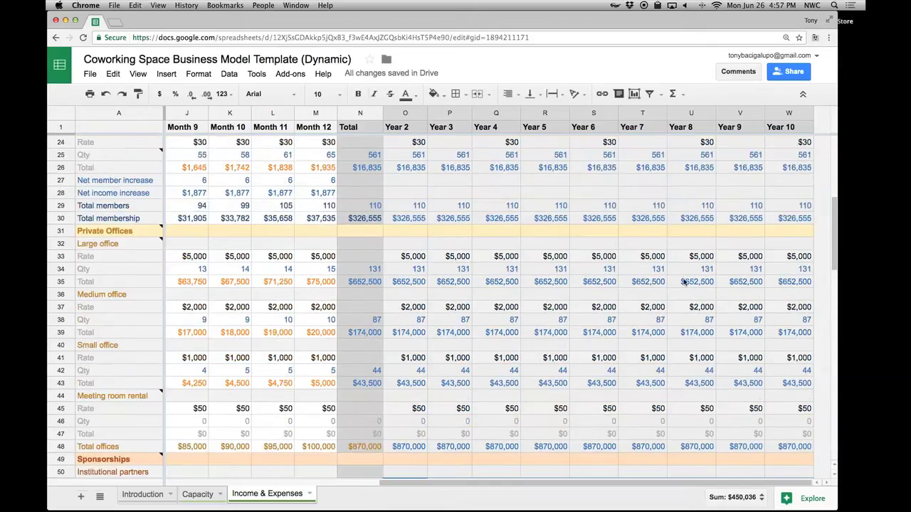
{"action": "scroll", "coordinate": [459, 324], "scroll_direction": "up", "scroll_amount": 2}
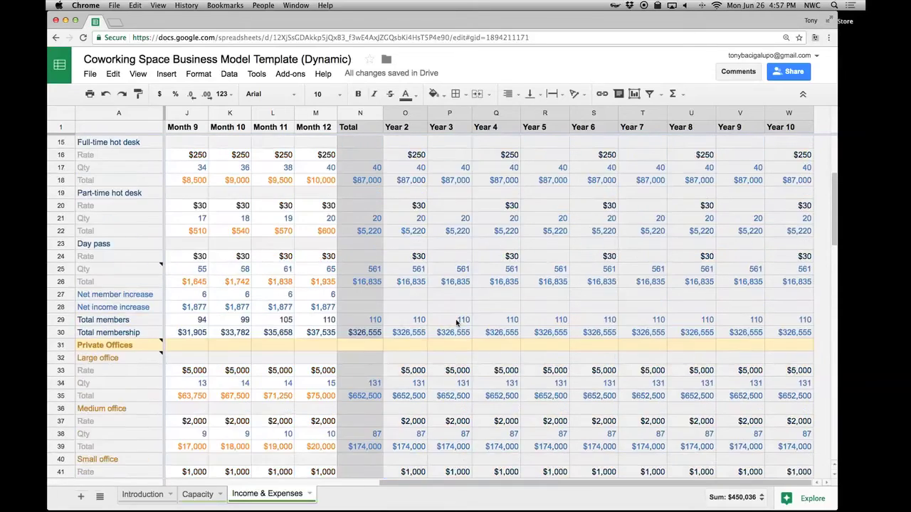
{"action": "scroll", "coordinate": [459, 322], "scroll_direction": "up", "scroll_amount": 1}
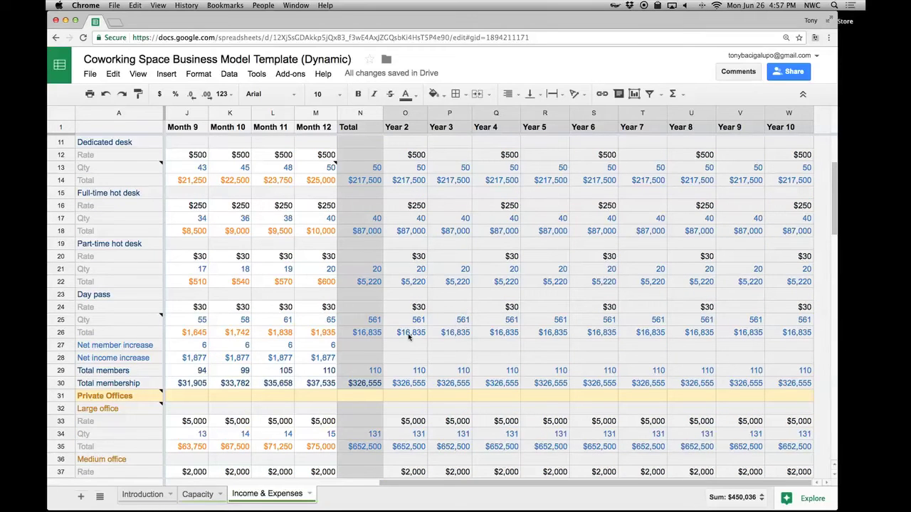
{"action": "left_click_drag", "start_coordinate": [414, 155], "coordinate": [774, 154]}
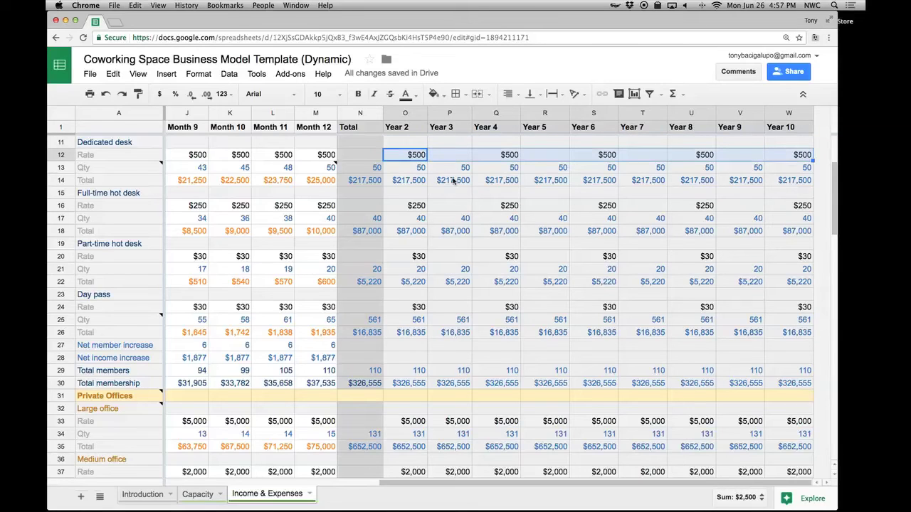
{"action": "left_click", "coordinate": [417, 236]}
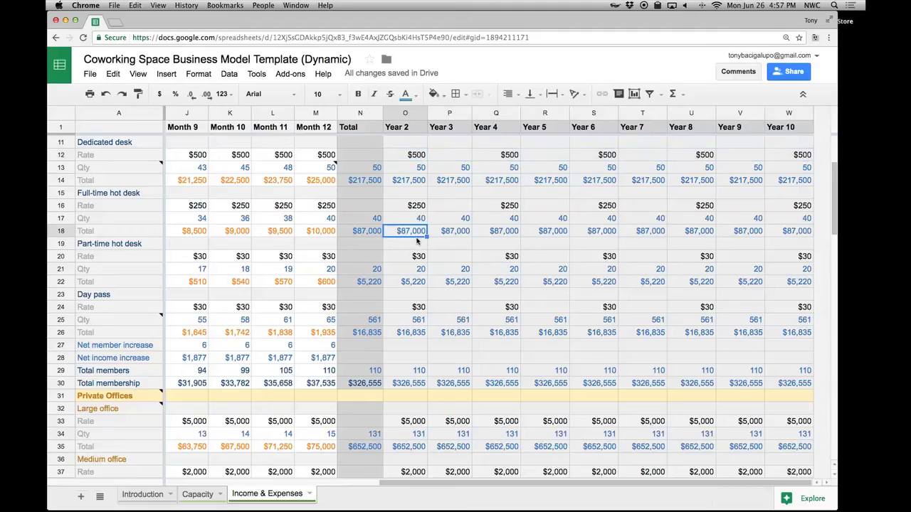
Step: Look over the yearly projections from Membership income down to the Totals
{"action": "scroll", "coordinate": [426, 251], "scroll_direction": "down", "scroll_amount": 2}
{"action": "scroll", "coordinate": [426, 251], "scroll_direction": "down", "scroll_amount": 5}
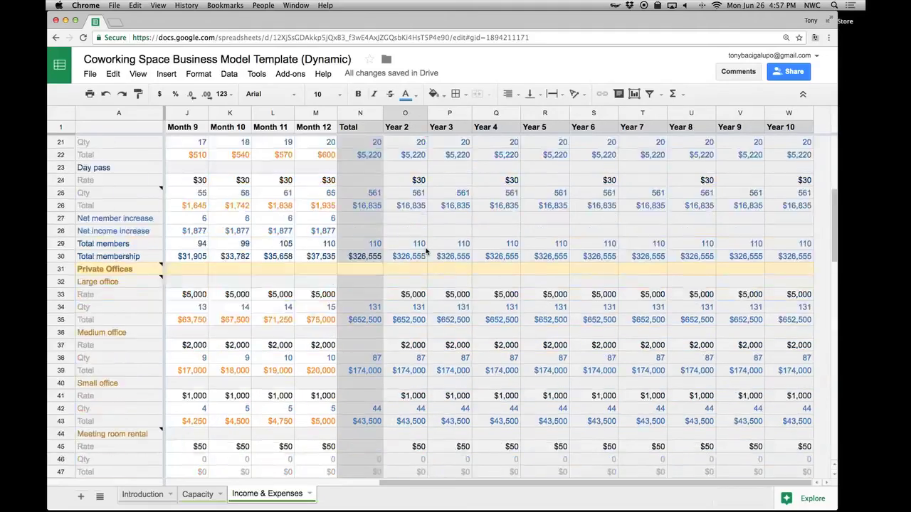
{"action": "scroll", "coordinate": [426, 251], "scroll_direction": "up", "scroll_amount": 9}
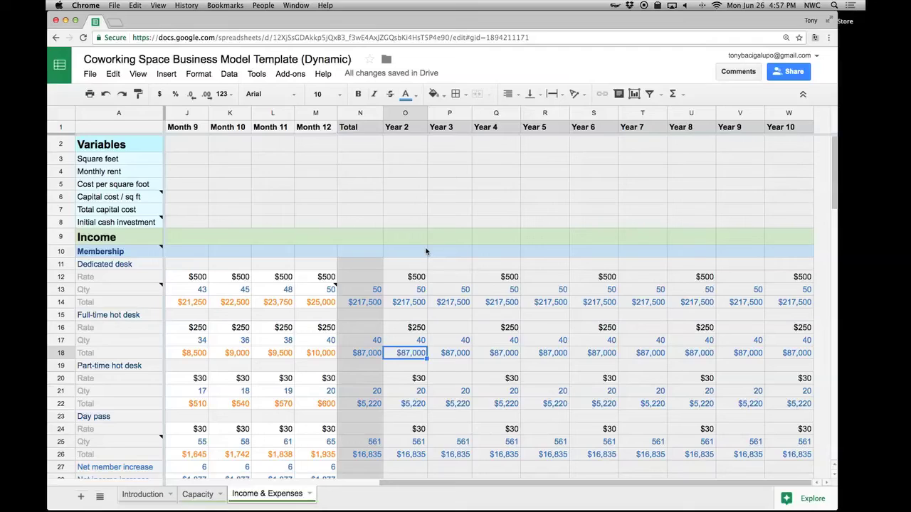
{"action": "scroll", "coordinate": [426, 251], "scroll_direction": "down", "scroll_amount": 20}
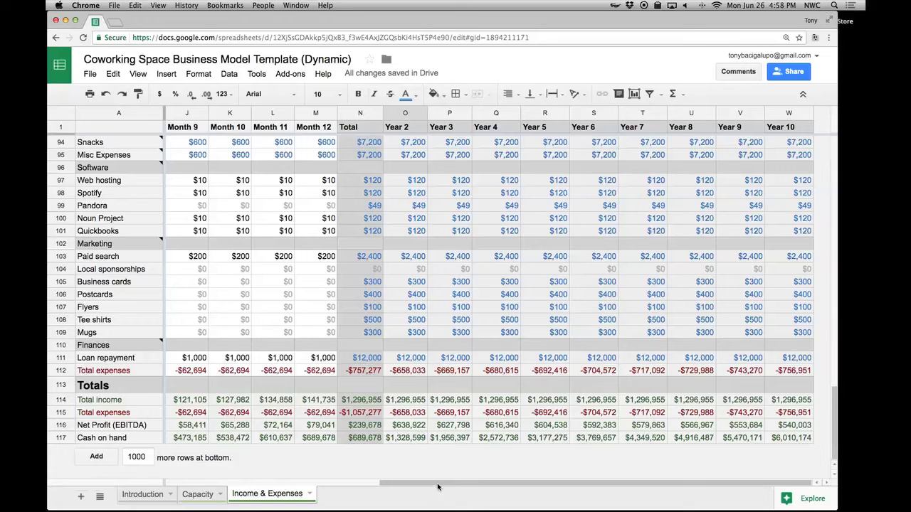
Step: Return to the Month 1 Variables and select the values from Square feet through Capital cost / sq ft
{"action": "left_click_drag", "start_coordinate": [837, 401], "coordinate": [840, 132]}
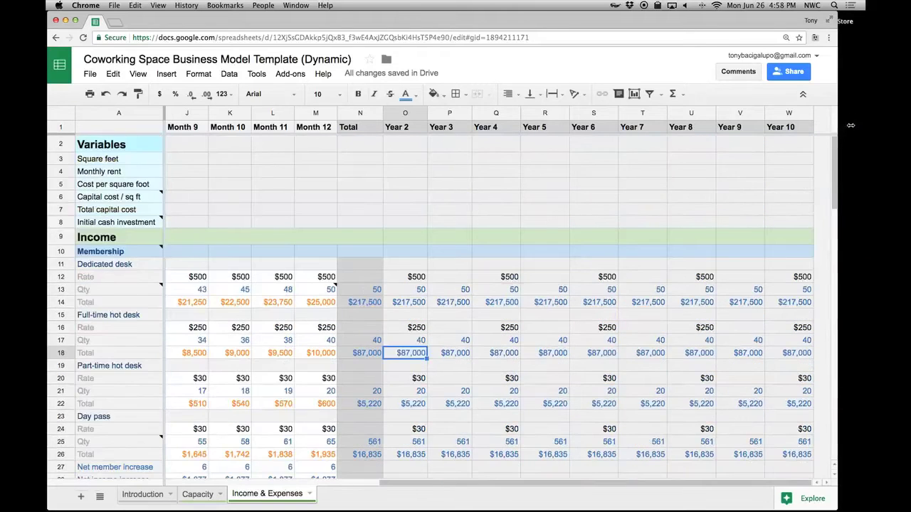
{"action": "left_click_drag", "start_coordinate": [541, 486], "coordinate": [215, 427]}
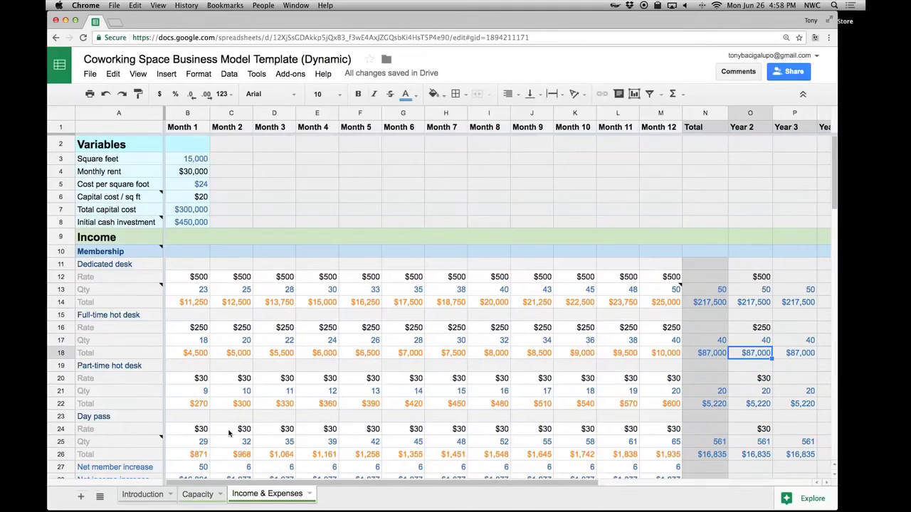
{"action": "left_click_drag", "start_coordinate": [189, 160], "coordinate": [190, 203]}
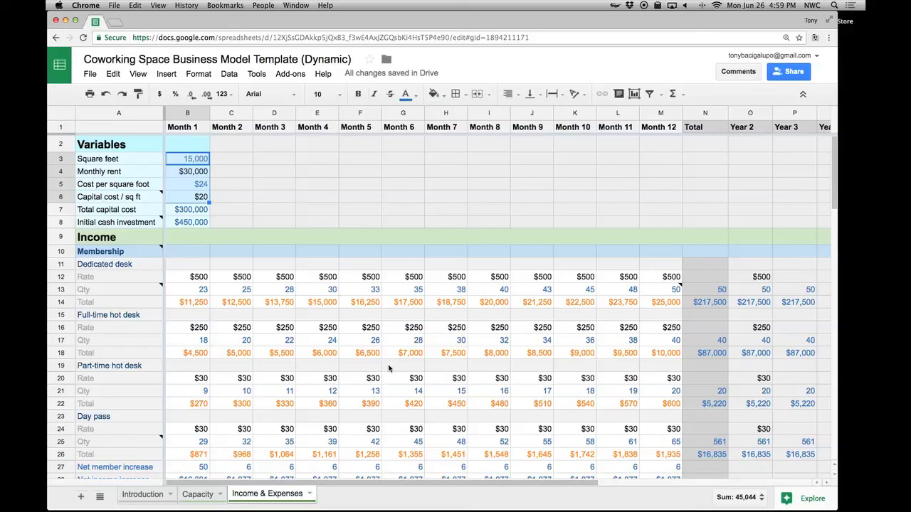
{"action": "mouse_move", "coordinate": [385, 479]}
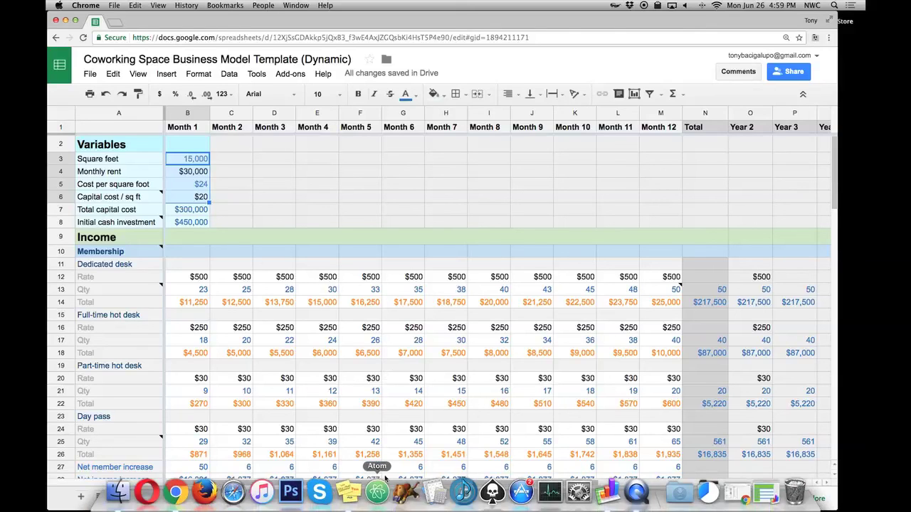